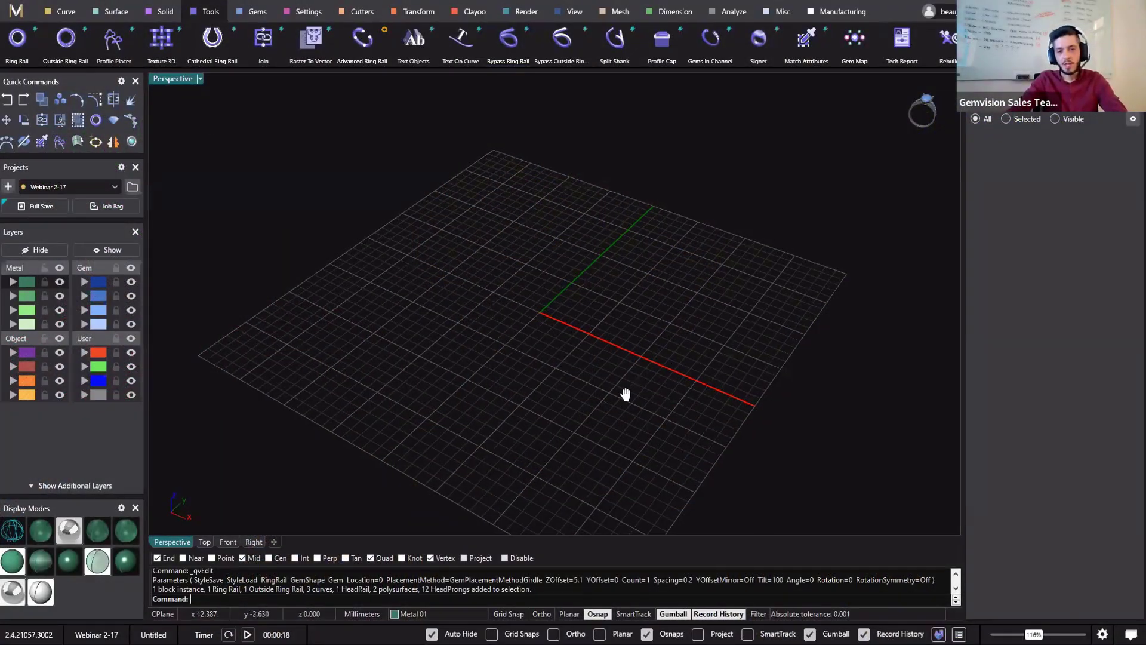
Create a ring rail with US finger size 4 1/2
{"action": "right_click_drag", "start_coordinate": [431, 360], "coordinate": [421, 338]}
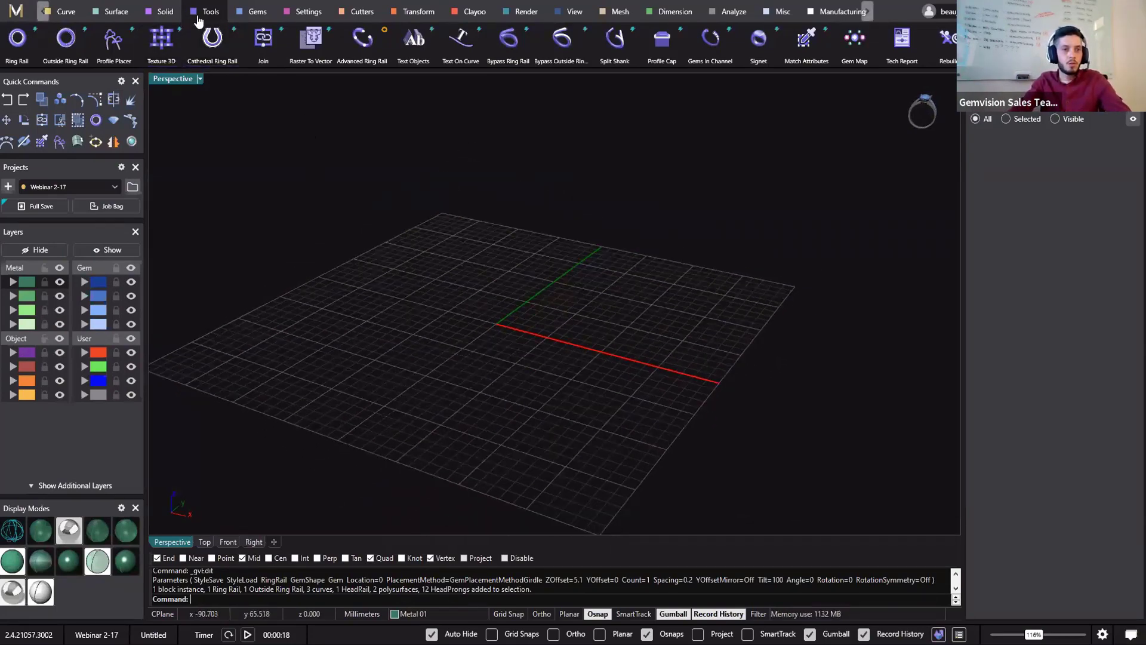
{"action": "left_click", "coordinate": [22, 48]}
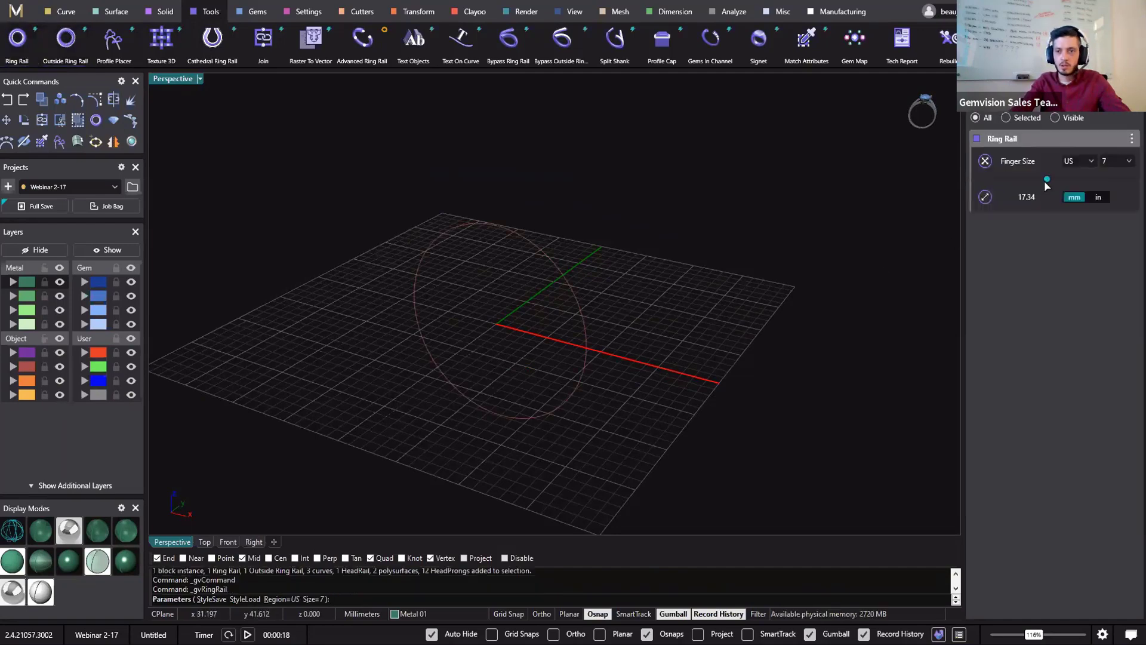
{"action": "left_click_drag", "start_coordinate": [1046, 186], "coordinate": [1023, 187]}
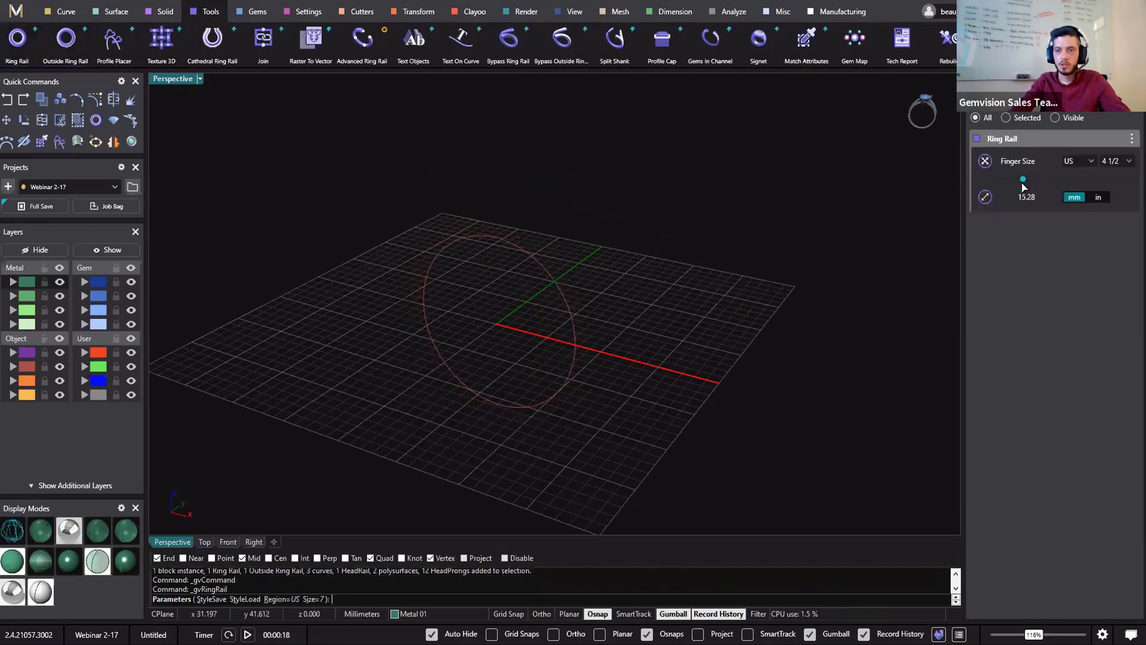
{"action": "right_click", "coordinate": [640, 290]}
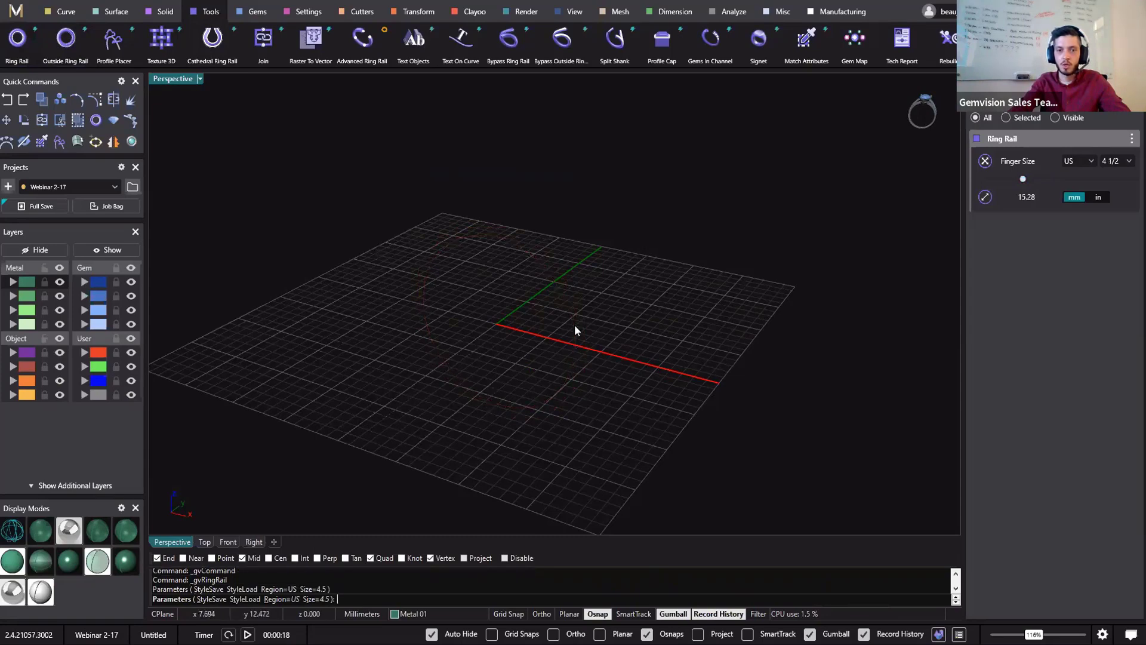
Place a single round diamond on the ring rail and enlarge it to 7.00 mm
{"action": "left_click", "coordinate": [505, 245]}
{"action": "left_click", "coordinate": [254, 15]}
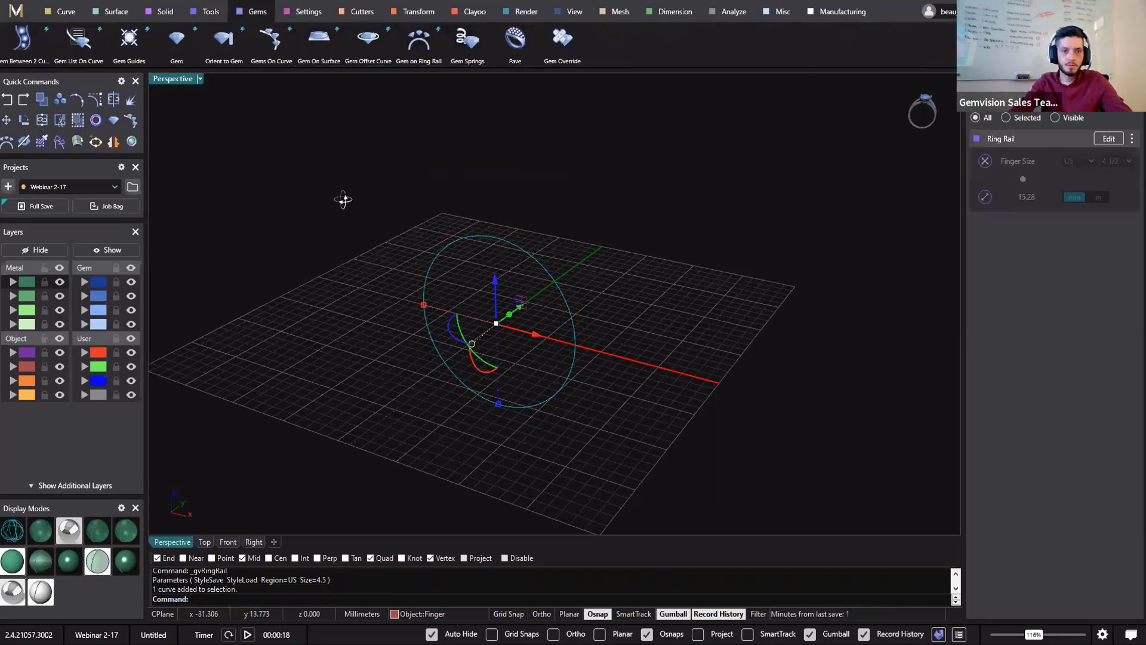
{"action": "right_click_drag", "start_coordinate": [343, 200], "coordinate": [373, 154]}
{"action": "left_click", "coordinate": [417, 52]}
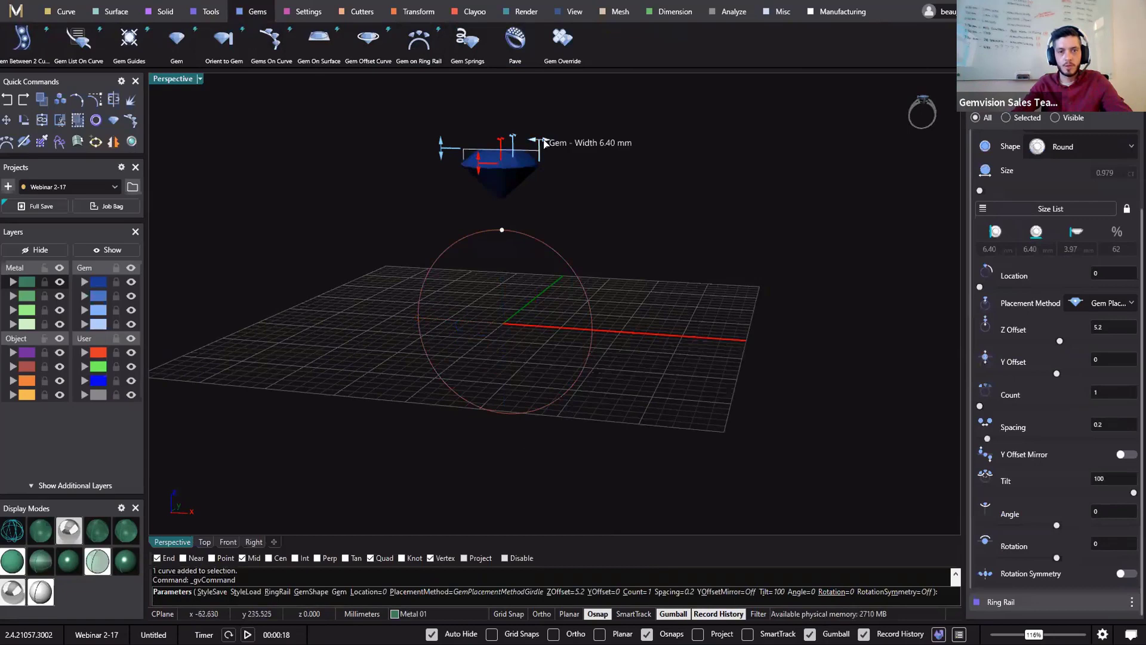
{"action": "left_click_drag", "start_coordinate": [545, 143], "coordinate": [548, 143]}
{"action": "right_click_drag", "start_coordinate": [544, 236], "coordinate": [535, 187]}
{"action": "right_click", "coordinate": [534, 188]}
Add a gallery rail beneath the diamond with girdle offset -1.4, position -4.02 and angle -12
{"action": "right_click_drag", "start_coordinate": [572, 278], "coordinate": [416, 176]}
{"action": "left_click", "coordinate": [309, 11]}
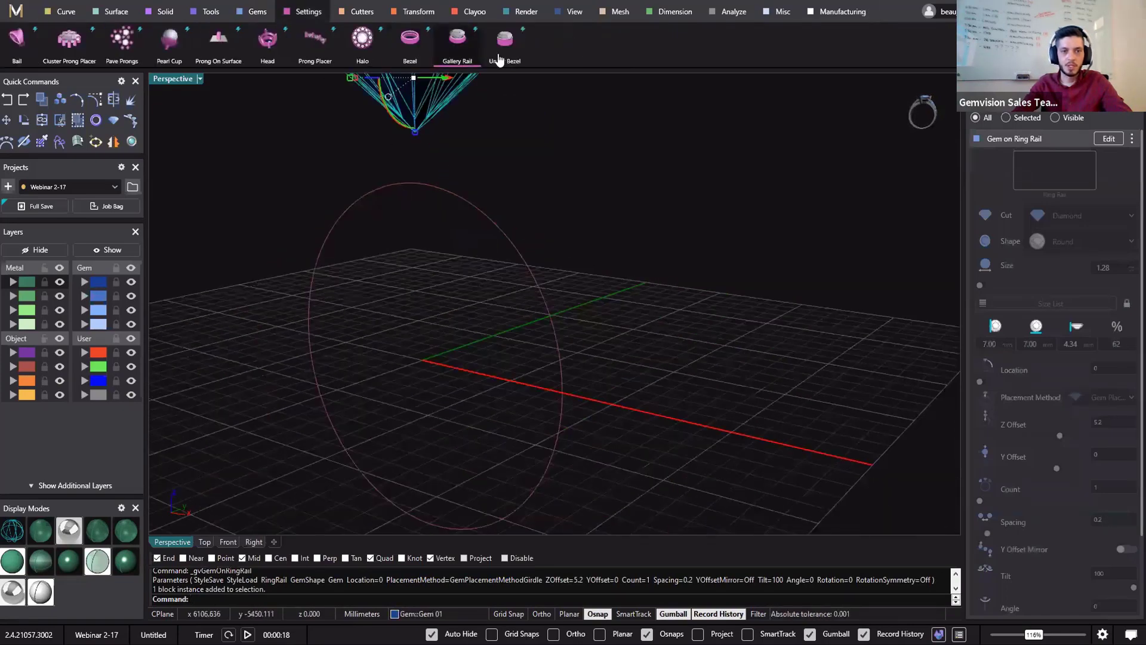
{"action": "left_click", "coordinate": [457, 41]}
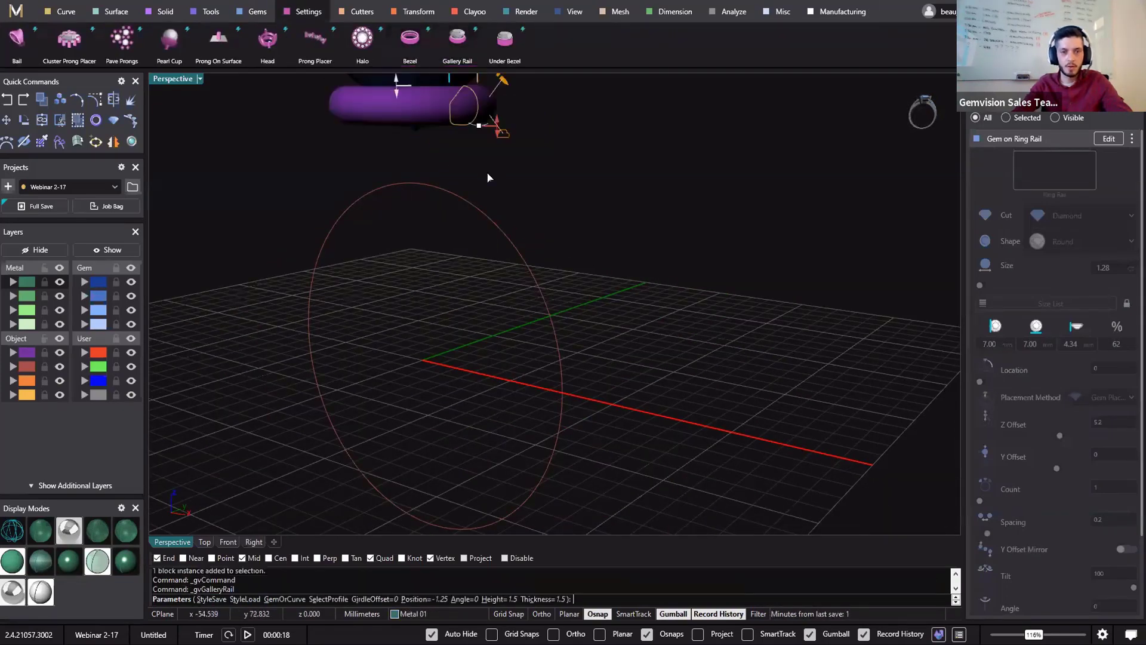
{"action": "right_click_drag", "start_coordinate": [493, 333], "coordinate": [490, 459], "text": "shift"}
{"action": "left_click_drag", "start_coordinate": [396, 223], "coordinate": [391, 287]}
{"action": "left_click_drag", "start_coordinate": [475, 280], "coordinate": [450, 266]}
{"action": "right_click_drag", "start_coordinate": [513, 247], "coordinate": [442, 252]}
{"action": "scroll", "coordinate": [470, 255], "scroll_direction": "up", "scroll_amount": 9}
{"action": "left_click_drag", "start_coordinate": [466, 233], "coordinate": [447, 231]}
{"action": "left_click_drag", "start_coordinate": [336, 161], "coordinate": [336, 155]}
{"action": "right_click_drag", "start_coordinate": [525, 366], "coordinate": [532, 241]}
{"action": "right_click", "coordinate": [573, 379]}
Lower the gallery rail to position -4.24
{"action": "left_click", "coordinate": [532, 239]}
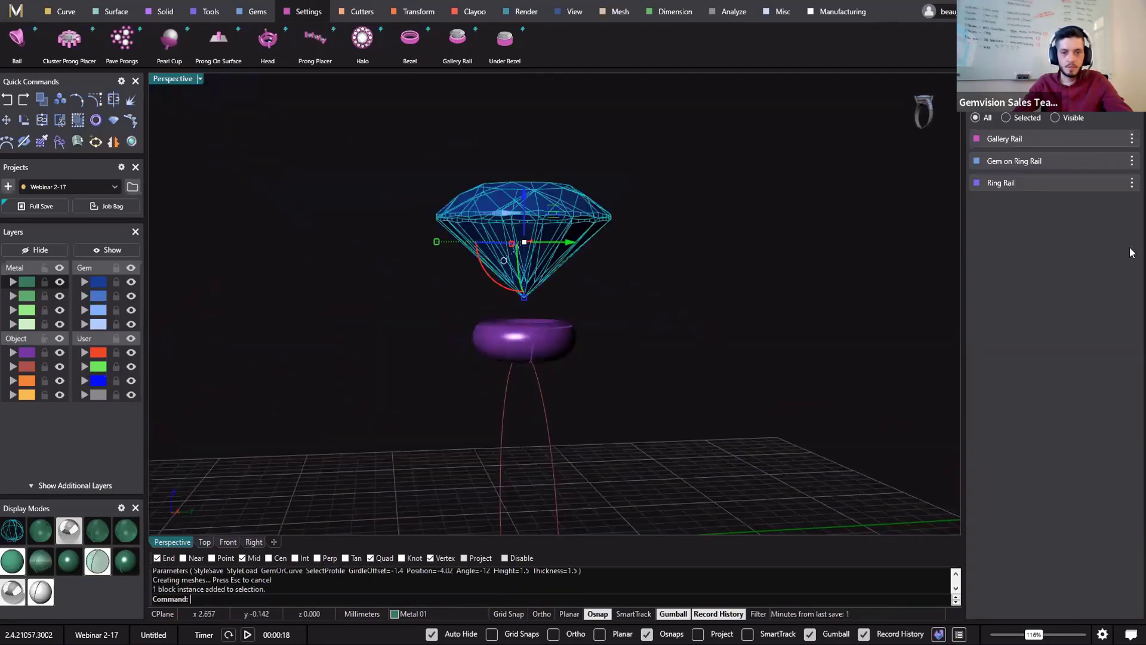
{"action": "left_click", "coordinate": [713, 286]}
{"action": "scroll", "coordinate": [700, 304], "scroll_direction": "down", "scroll_amount": 2}
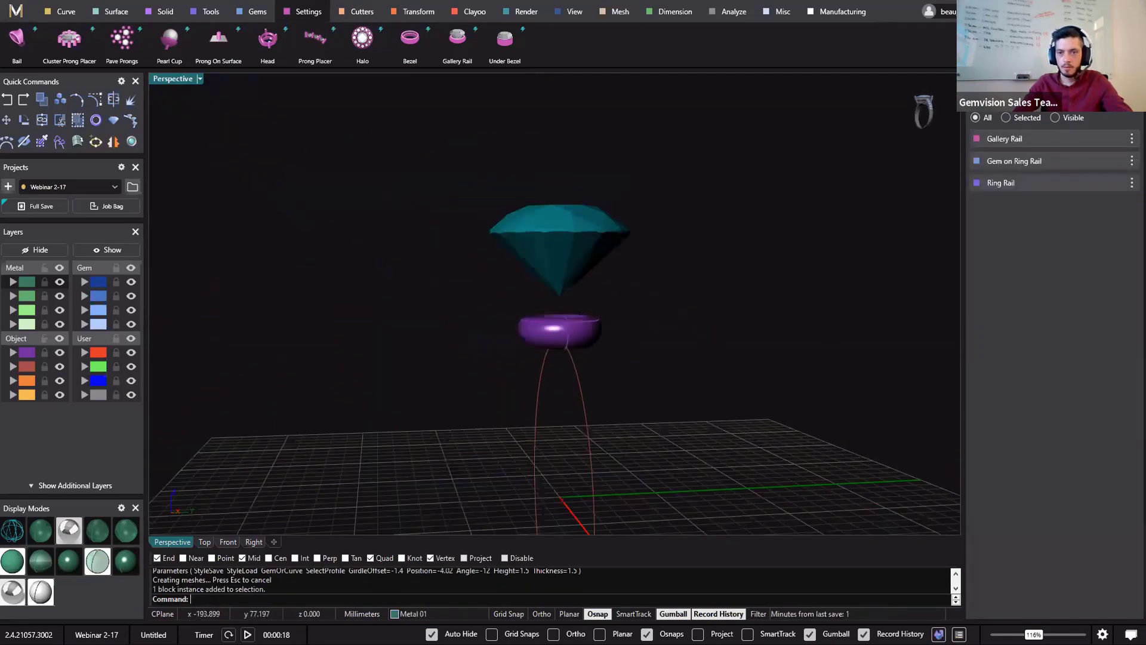
{"action": "left_click", "coordinate": [597, 319]}
{"action": "scroll", "coordinate": [597, 319], "scroll_direction": "up", "scroll_amount": 3}
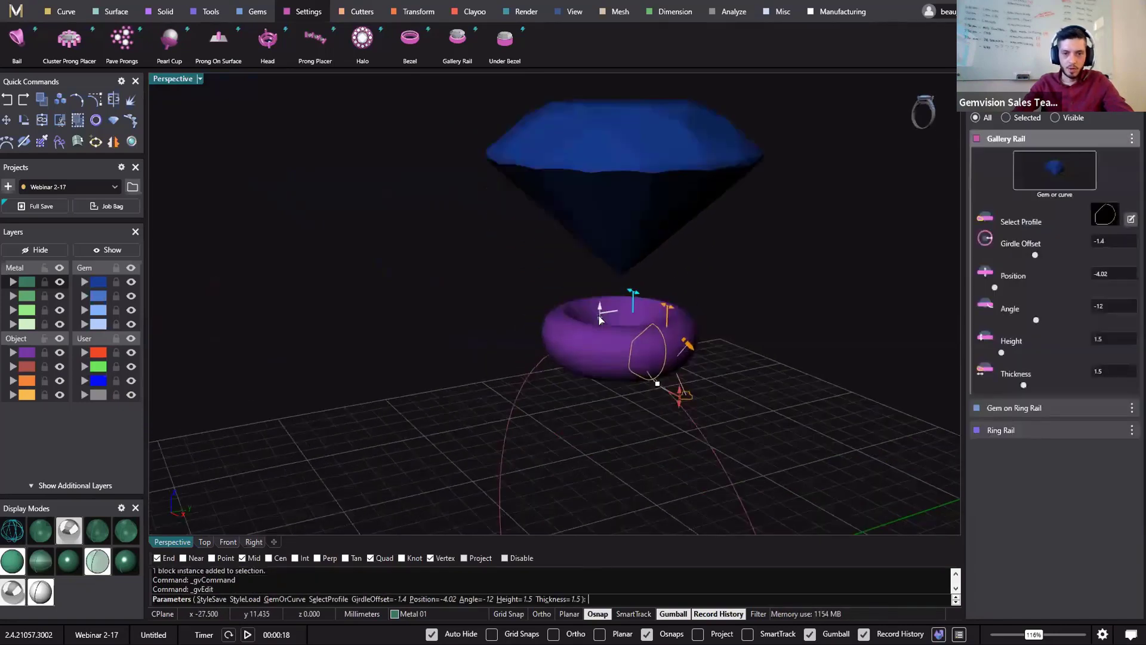
{"action": "left_click_drag", "start_coordinate": [594, 314], "coordinate": [595, 322]}
{"action": "right_click", "coordinate": [778, 283]}
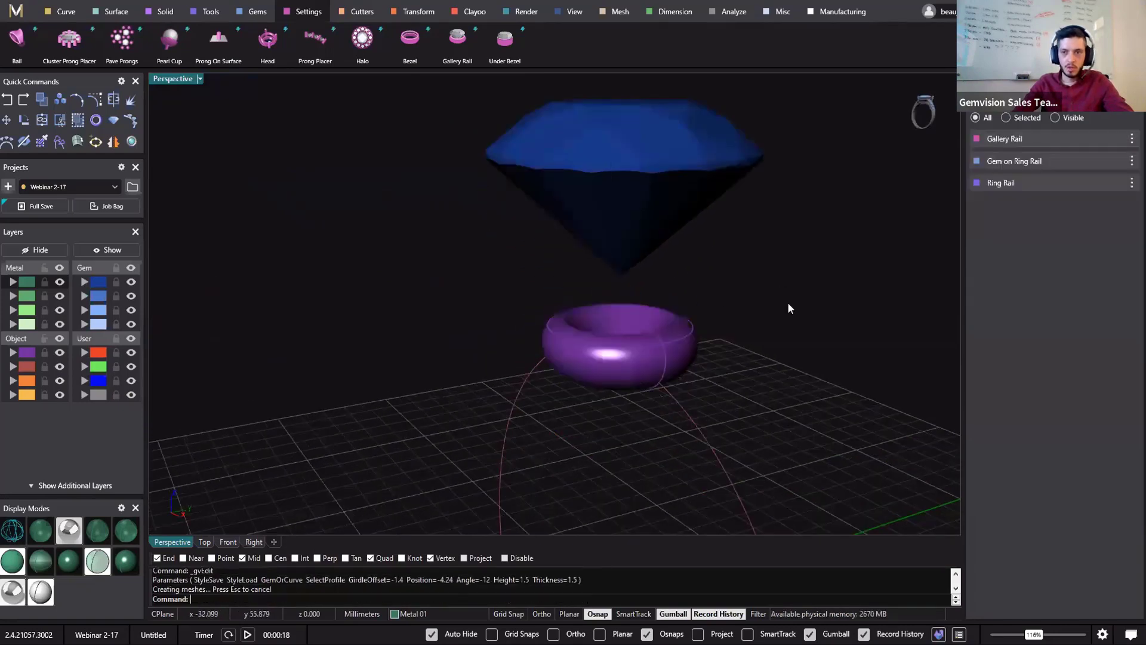
Raise the diamond on the ring rail to a Z offset of 6
{"action": "left_click", "coordinate": [1120, 166]}
{"action": "left_click_drag", "start_coordinate": [611, 146], "coordinate": [604, 125]}
{"action": "right_click", "coordinate": [772, 267]}
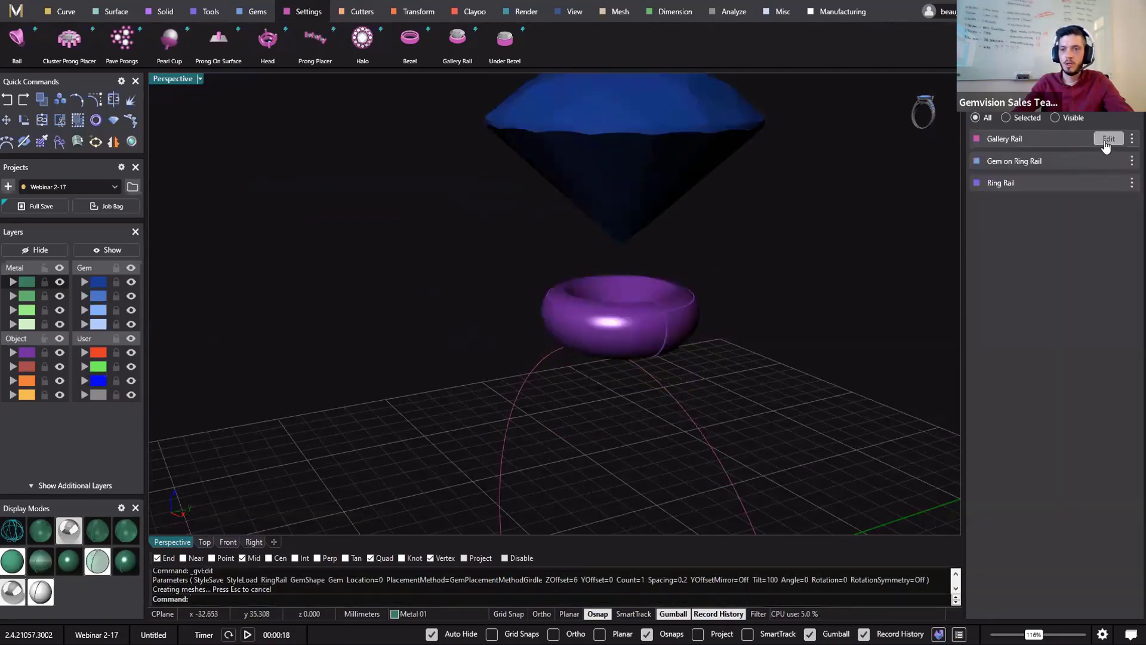
Lower the gallery rail to position -4.58 so it sits against the ring rail
{"action": "left_click", "coordinate": [1109, 139]}
{"action": "left_click_drag", "start_coordinate": [603, 295], "coordinate": [594, 305]}
{"action": "right_click_drag", "start_coordinate": [689, 351], "coordinate": [792, 312]}
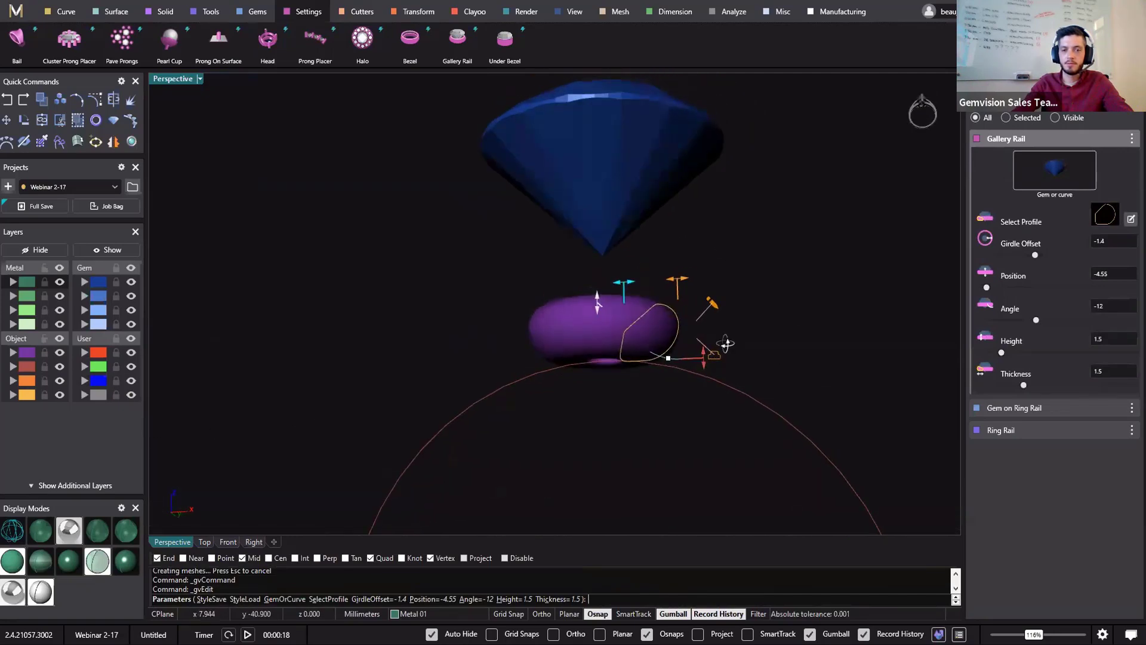
{"action": "left_click_drag", "start_coordinate": [595, 303], "coordinate": [594, 304]}
{"action": "right_click", "coordinate": [634, 413]}
Examine how the diamond, gallery rail and ring rail line up from several angles
{"action": "right_click_drag", "start_coordinate": [635, 417], "coordinate": [442, 599]}
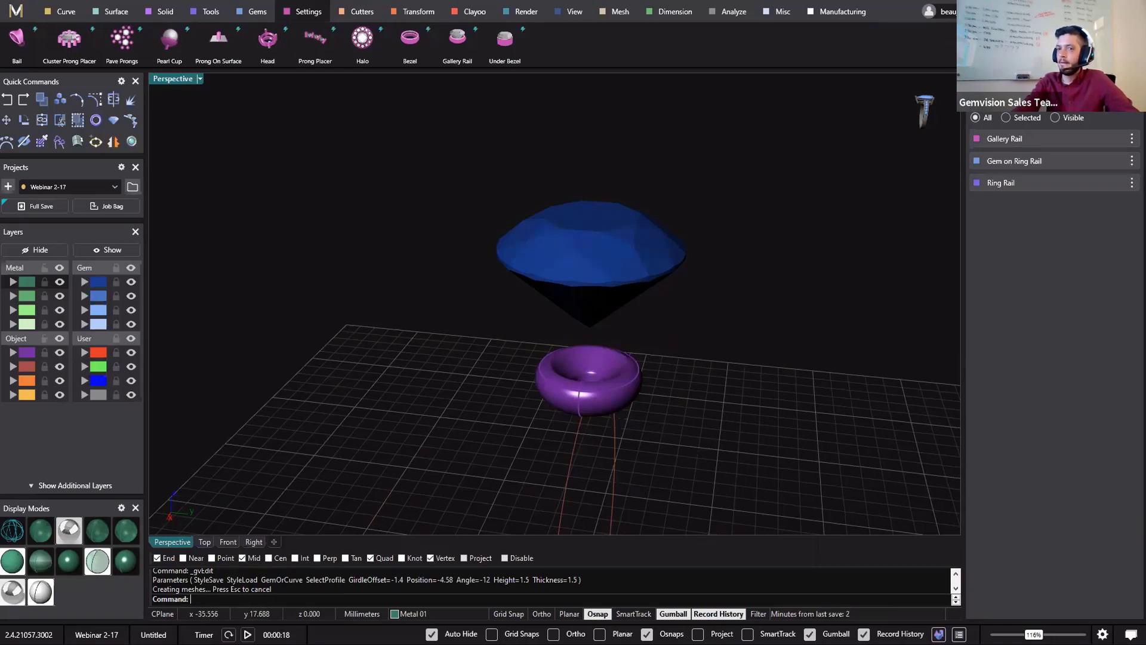
{"action": "right_click_drag", "start_coordinate": [596, 250], "coordinate": [880, 156]}
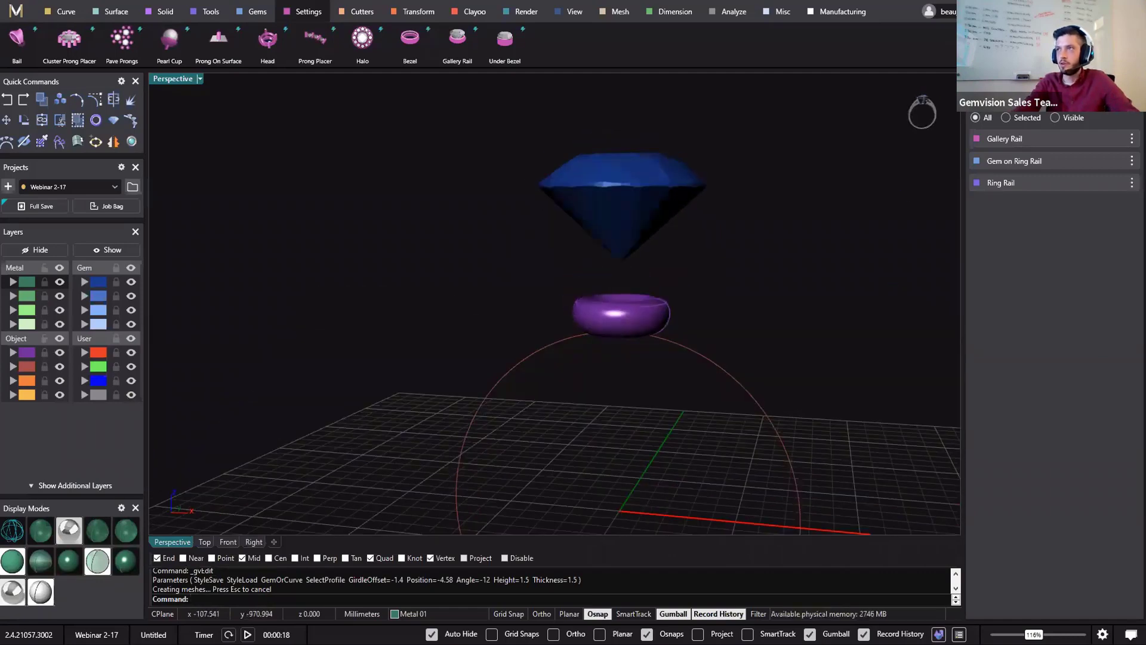
{"action": "right_click_drag", "start_coordinate": [753, 357], "coordinate": [620, 280]}
{"action": "left_click", "coordinate": [550, 173]}
{"action": "left_click", "coordinate": [617, 305]}
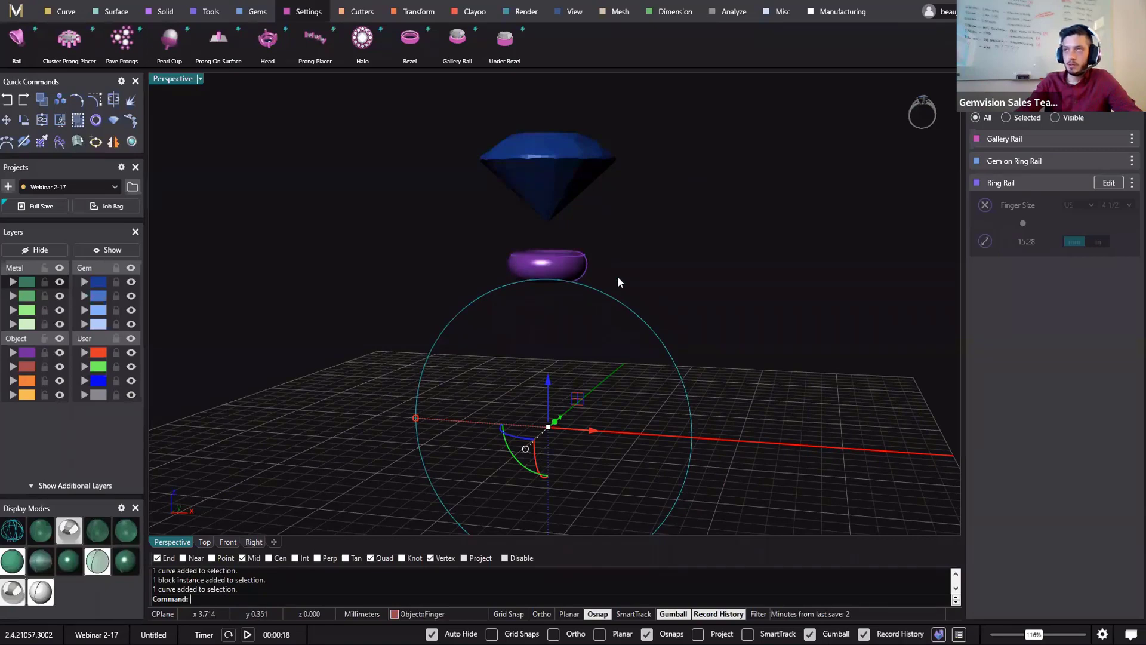
{"action": "left_click_drag", "start_coordinate": [713, 157], "coordinate": [436, 248]}
{"action": "left_click", "coordinate": [661, 238]}
{"action": "right_click_drag", "start_coordinate": [661, 239], "coordinate": [686, 281]}
{"action": "left_click_drag", "start_coordinate": [686, 281], "coordinate": [610, 321]}
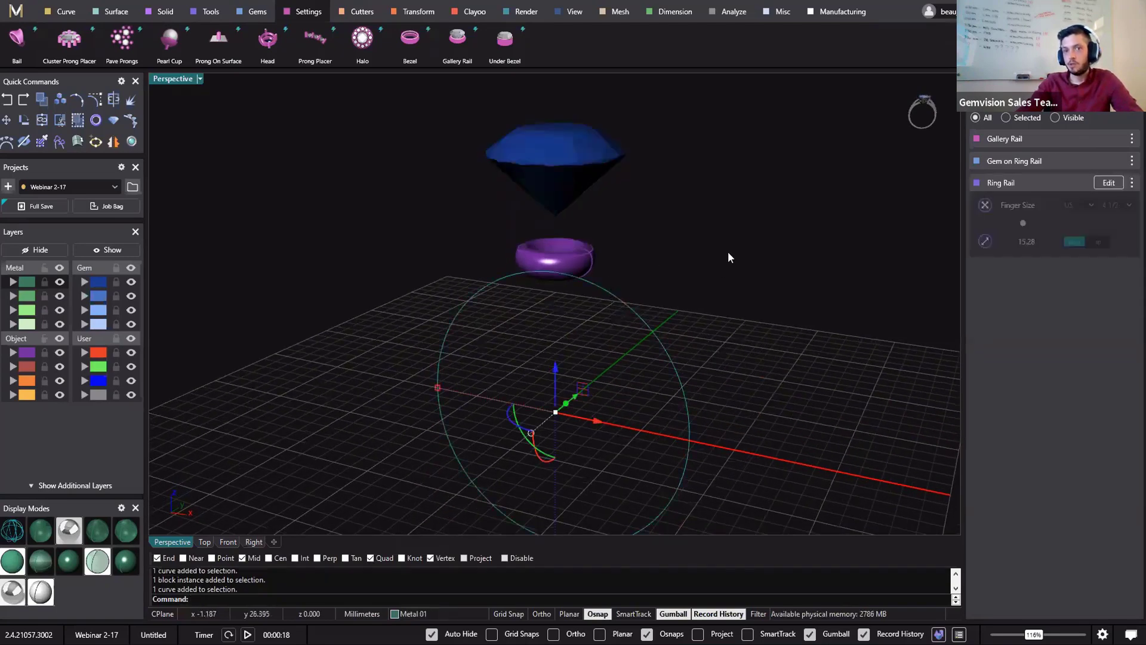
{"action": "left_click", "coordinate": [632, 259]}
{"action": "right_click_drag", "start_coordinate": [583, 278], "coordinate": [633, 321]}
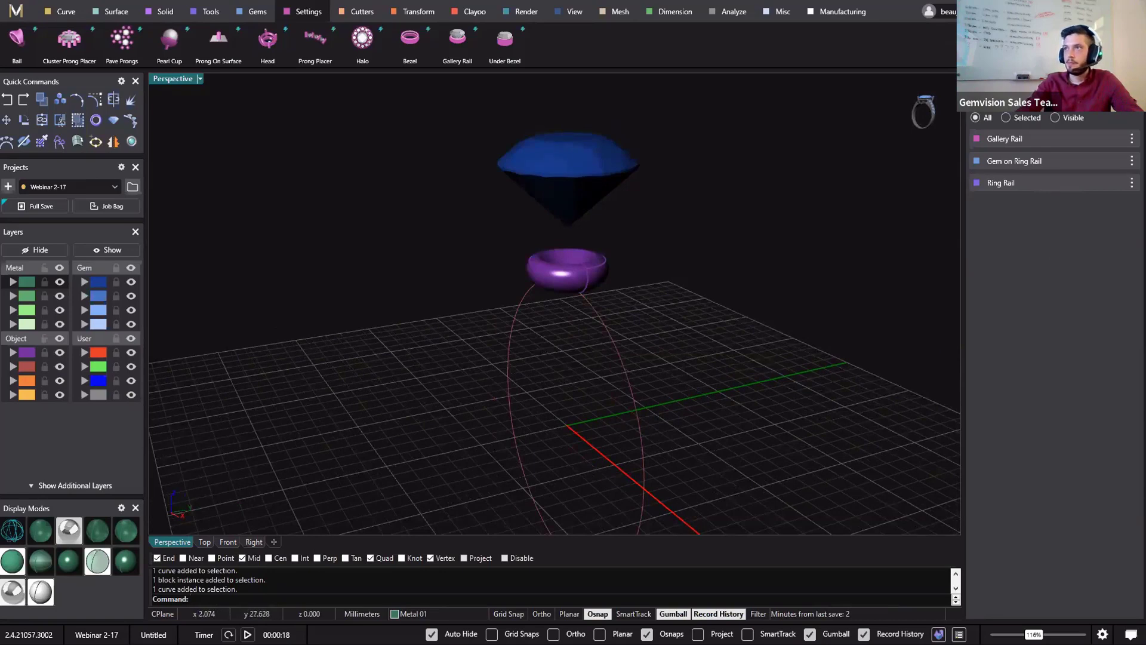
{"action": "right_click_drag", "start_coordinate": [710, 231], "coordinate": [478, 282]}
Create a gem offset curve below the diamond's girdle with girdle spacing -0.9 and Z offset -2.4
{"action": "left_click", "coordinate": [601, 194]}
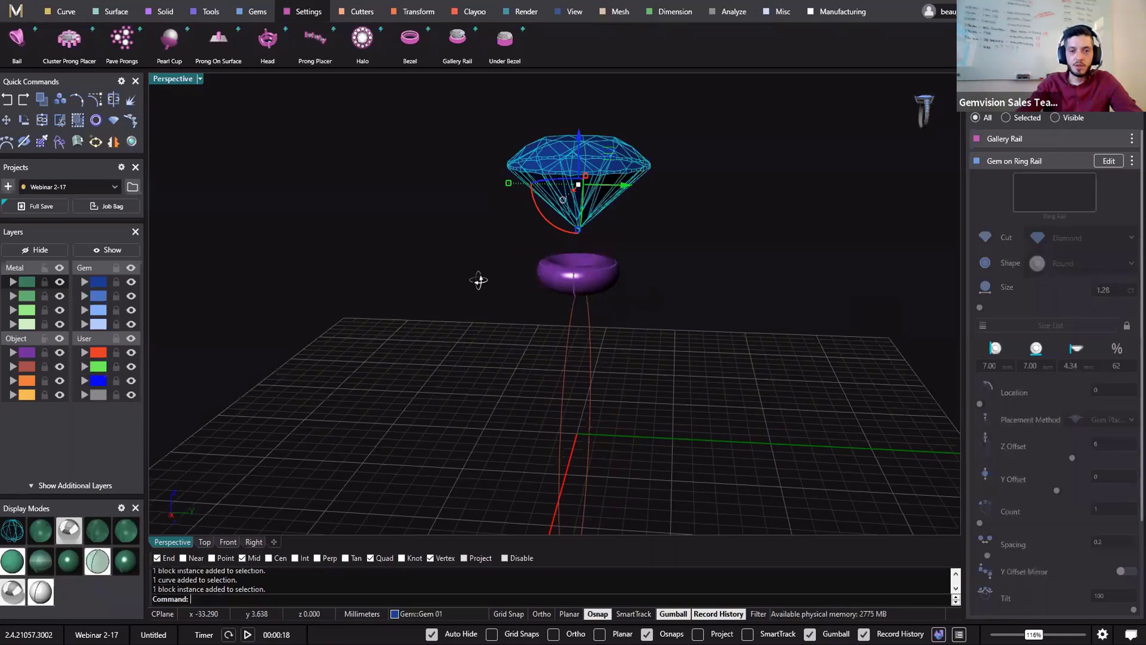
{"action": "left_click", "coordinate": [258, 18]}
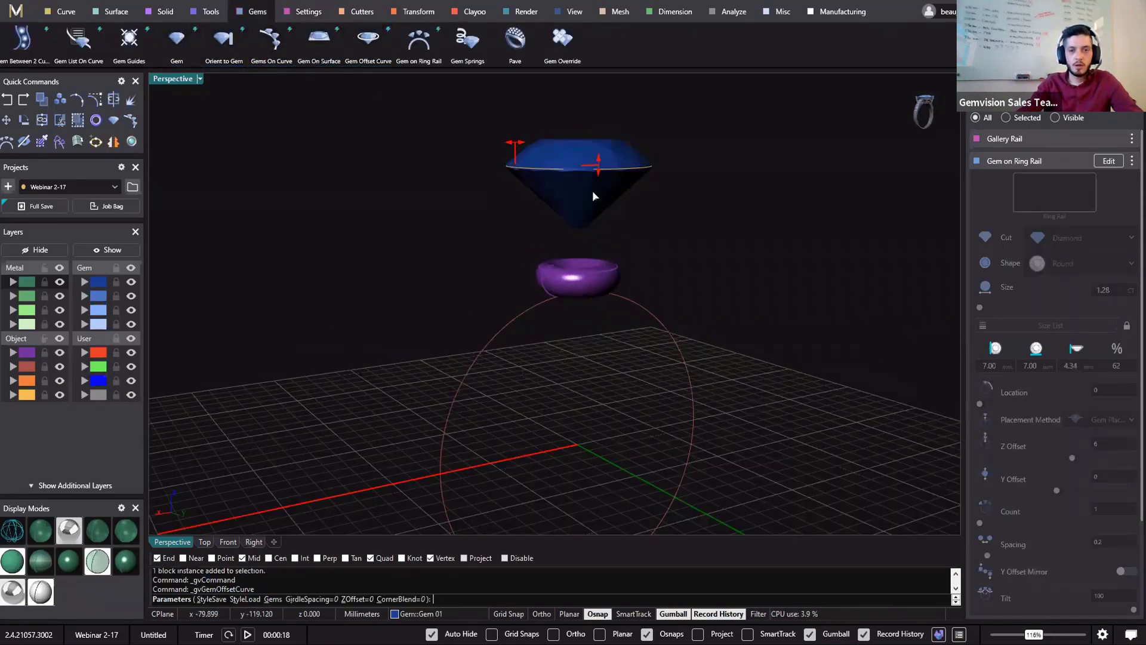
{"action": "left_click_drag", "start_coordinate": [596, 170], "coordinate": [594, 191]}
{"action": "right_click_drag", "start_coordinate": [595, 266], "coordinate": [529, 185]}
{"action": "scroll", "coordinate": [525, 240], "scroll_direction": "up", "scroll_amount": 5}
{"action": "left_click_drag", "start_coordinate": [513, 202], "coordinate": [575, 215]}
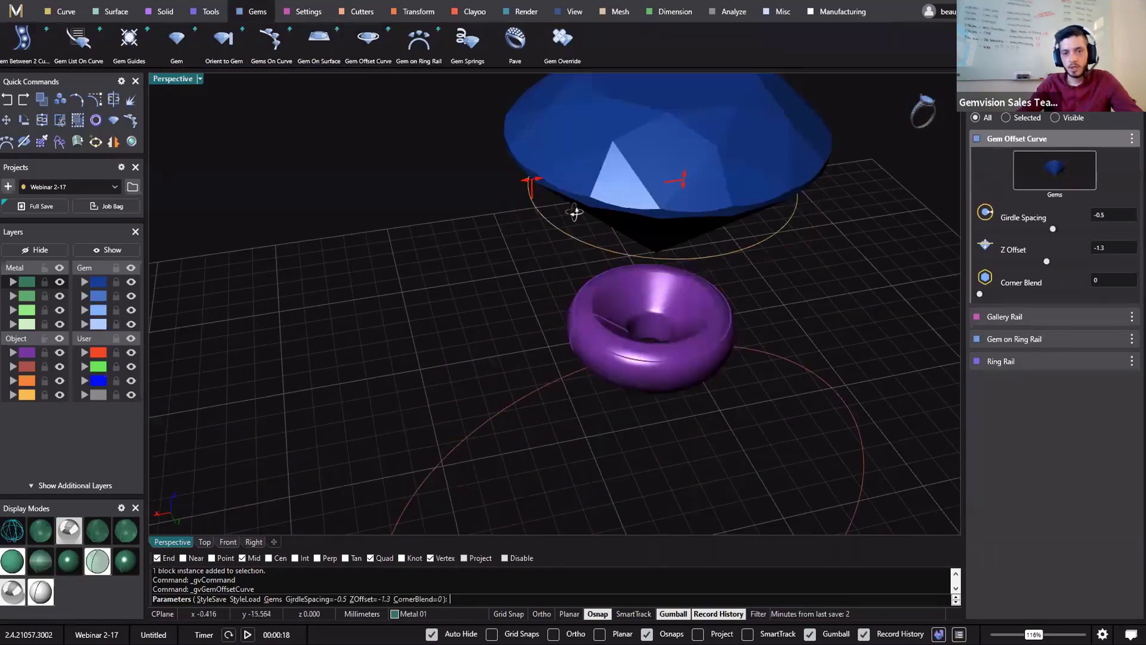
{"action": "right_click_drag", "start_coordinate": [671, 121], "coordinate": [674, 147]}
{"action": "left_click_drag", "start_coordinate": [674, 145], "coordinate": [670, 191]}
{"action": "scroll", "coordinate": [796, 309], "scroll_direction": "down", "scroll_amount": 4}
{"action": "right_click_drag", "start_coordinate": [744, 300], "coordinate": [711, 298]}
{"action": "right_click_drag", "start_coordinate": [601, 203], "coordinate": [591, 197]}
{"action": "left_click_drag", "start_coordinate": [591, 197], "coordinate": [608, 201]}
{"action": "right_click", "coordinate": [847, 289]}
Start placing gems on the offset curve and rename the command Dummy Gem Shape
{"action": "right_click_drag", "start_coordinate": [652, 346], "coordinate": [682, 396]}
{"action": "left_click", "coordinate": [648, 260]}
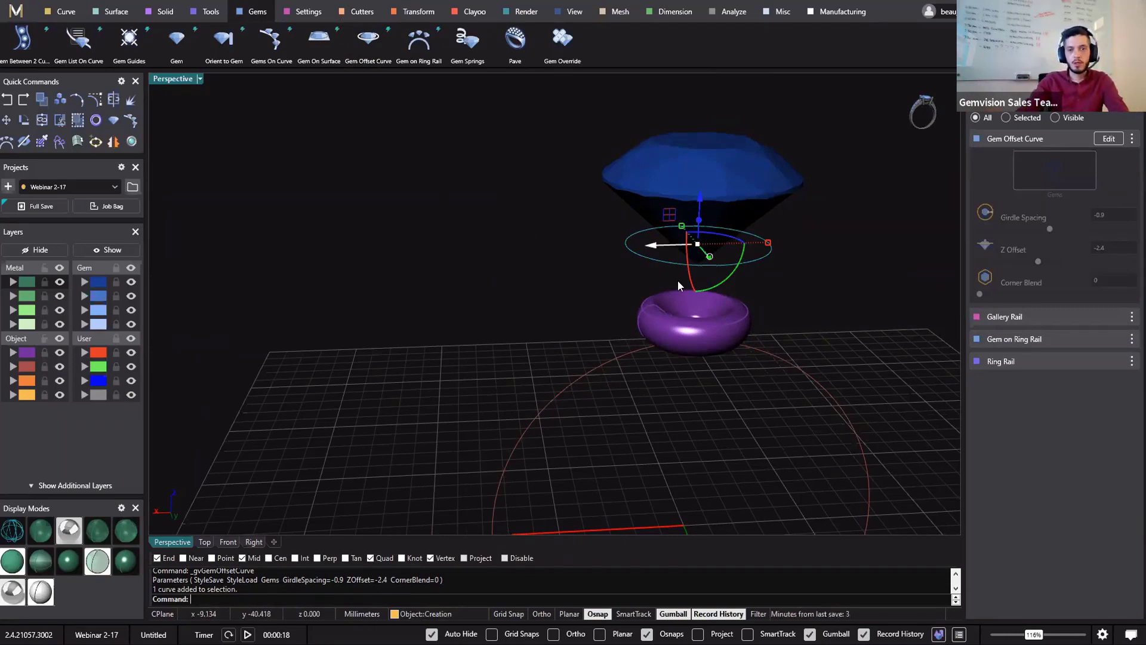
{"action": "right_click_drag", "start_coordinate": [650, 314], "coordinate": [370, 119]}
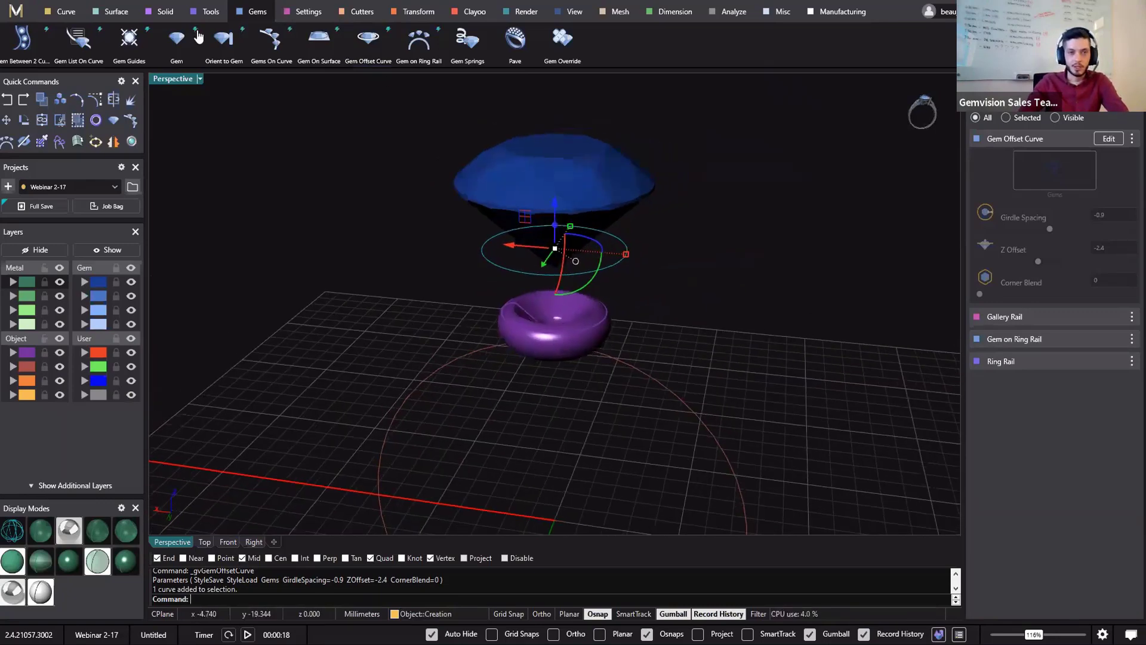
{"action": "left_click", "coordinate": [272, 39]}
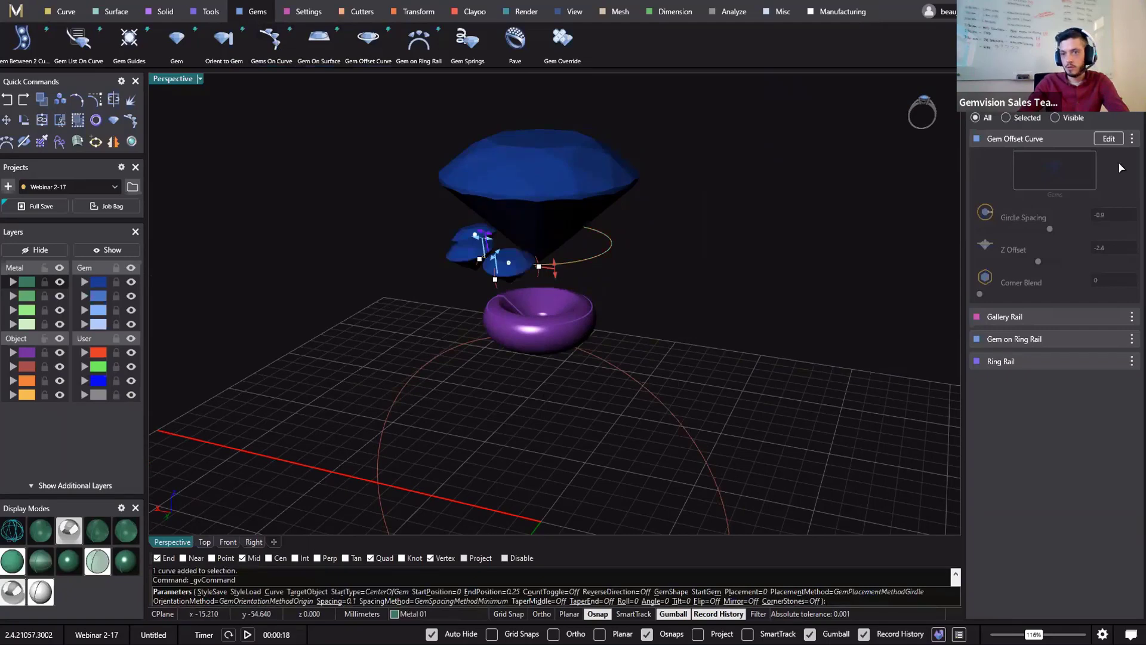
{"action": "scroll", "coordinate": [1110, 208], "scroll_direction": "up", "scroll_amount": 1}
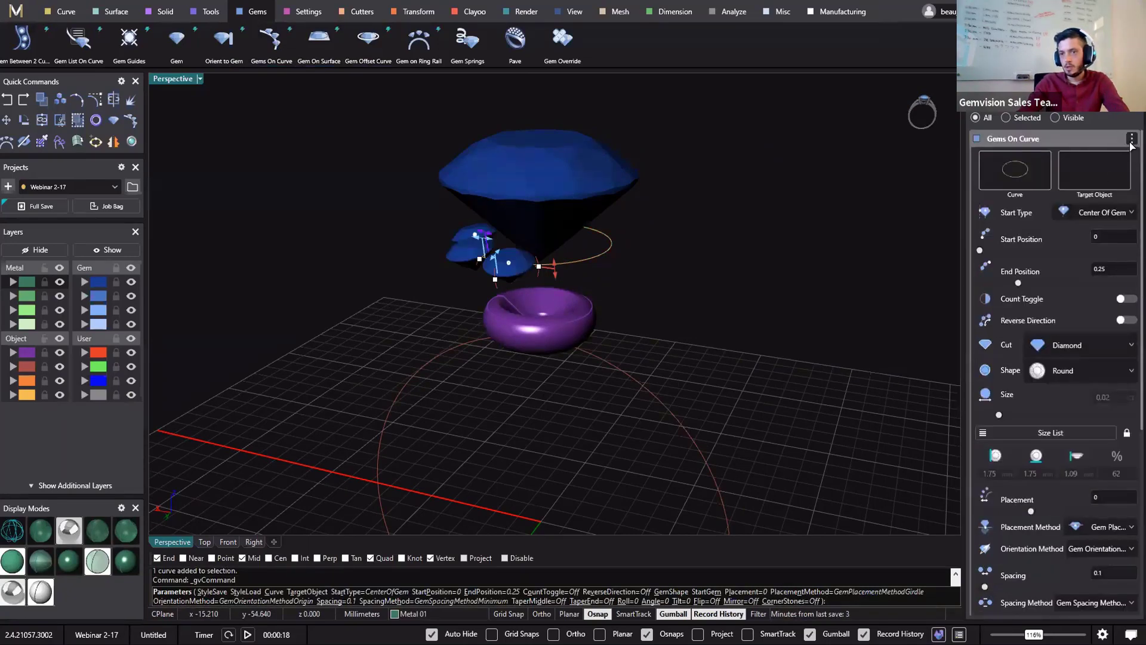
{"action": "left_click", "coordinate": [1131, 142]}
{"action": "left_click", "coordinate": [1115, 260]}
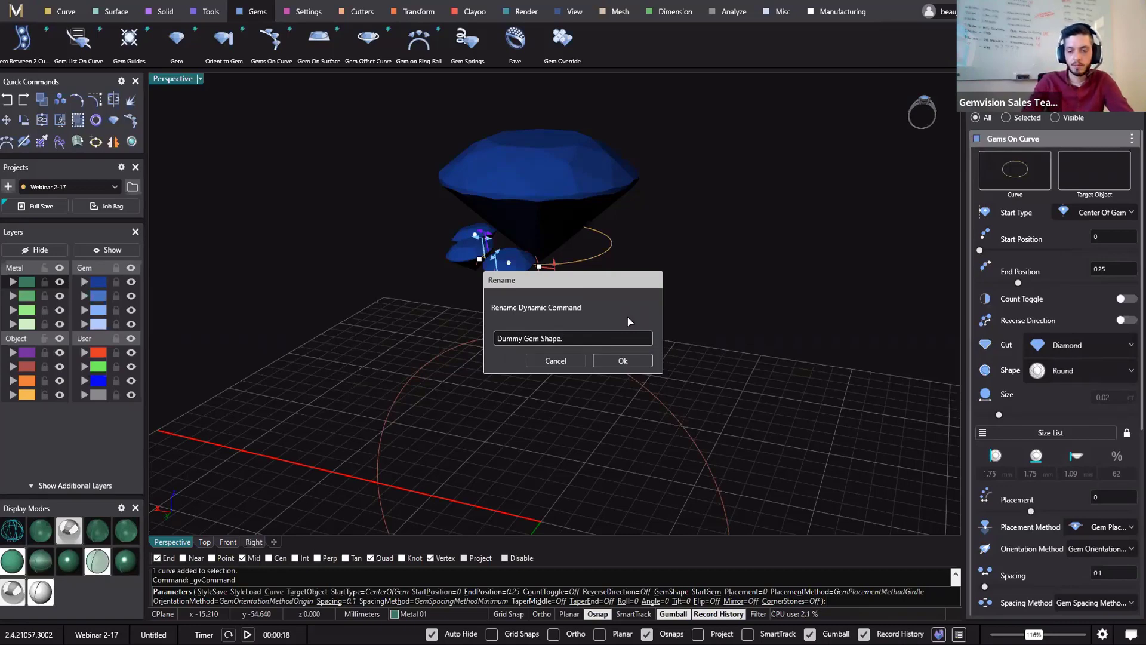
{"action": "left_click", "coordinate": [626, 358]}
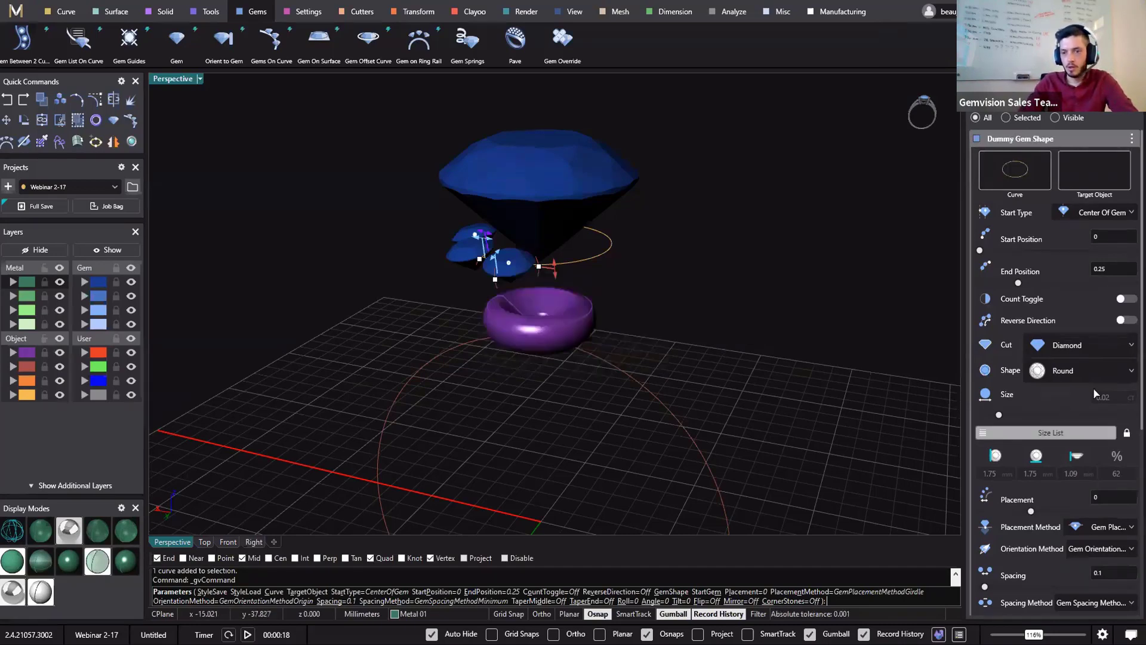
Change the curve gems' shape to Marquise and define their number by count, with a count of 1
{"action": "left_click", "coordinate": [1082, 369]}
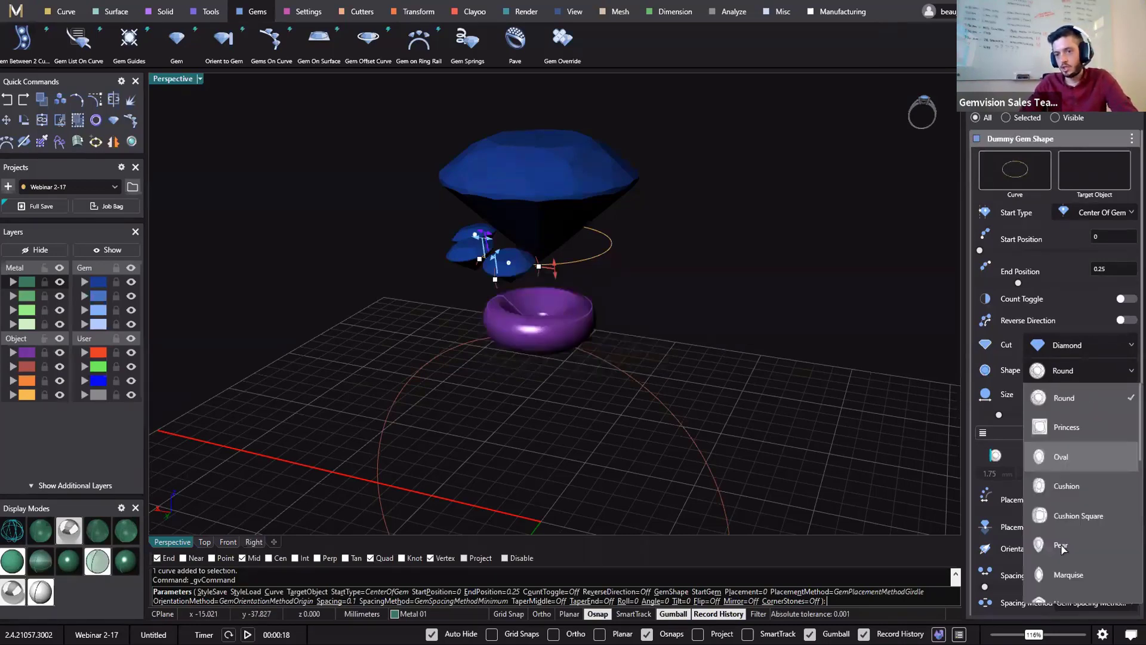
{"action": "left_click", "coordinate": [1069, 574]}
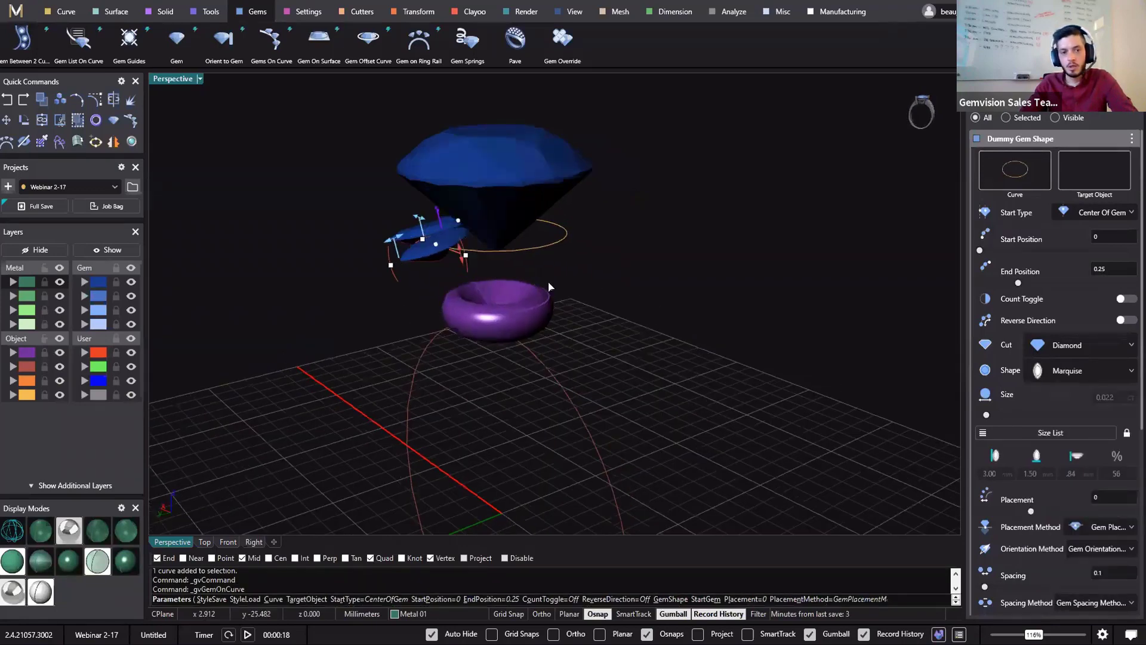
{"action": "left_click", "coordinate": [1122, 300]}
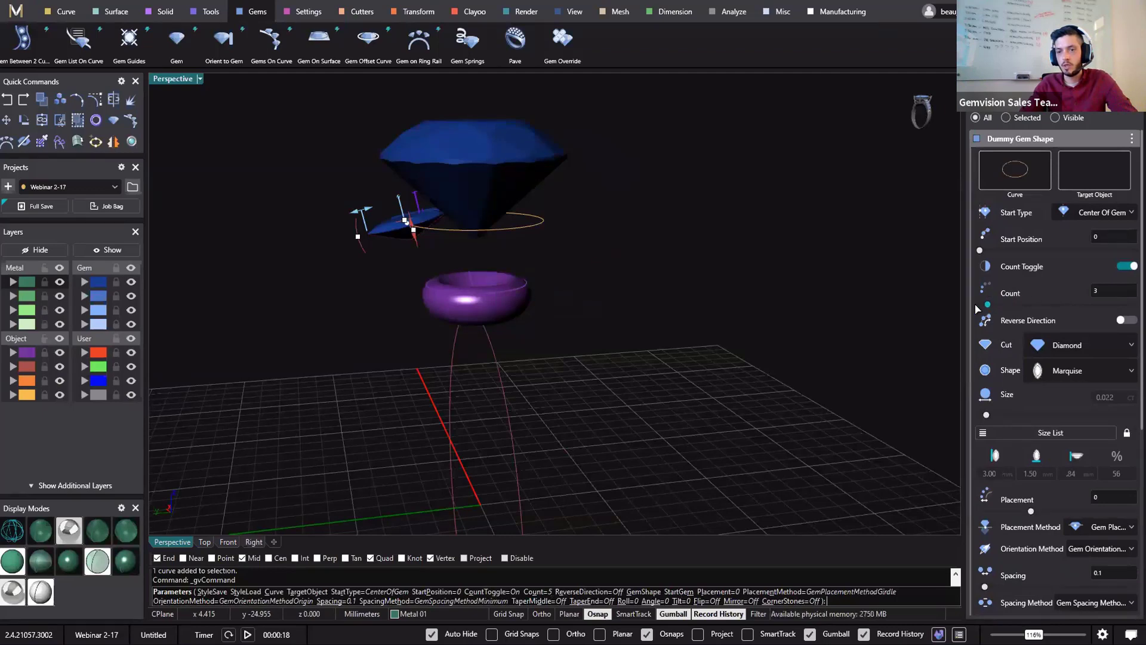
Stand the marquise gem upright along the diamond's side with angle -107 and placement -0.13
{"action": "left_click_drag", "start_coordinate": [358, 237], "coordinate": [439, 276]}
{"action": "scroll", "coordinate": [414, 236], "scroll_direction": "up", "scroll_amount": 3}
{"action": "left_click_drag", "start_coordinate": [400, 203], "coordinate": [402, 210]}
{"action": "right_click_drag", "start_coordinate": [446, 283], "coordinate": [780, 345]}
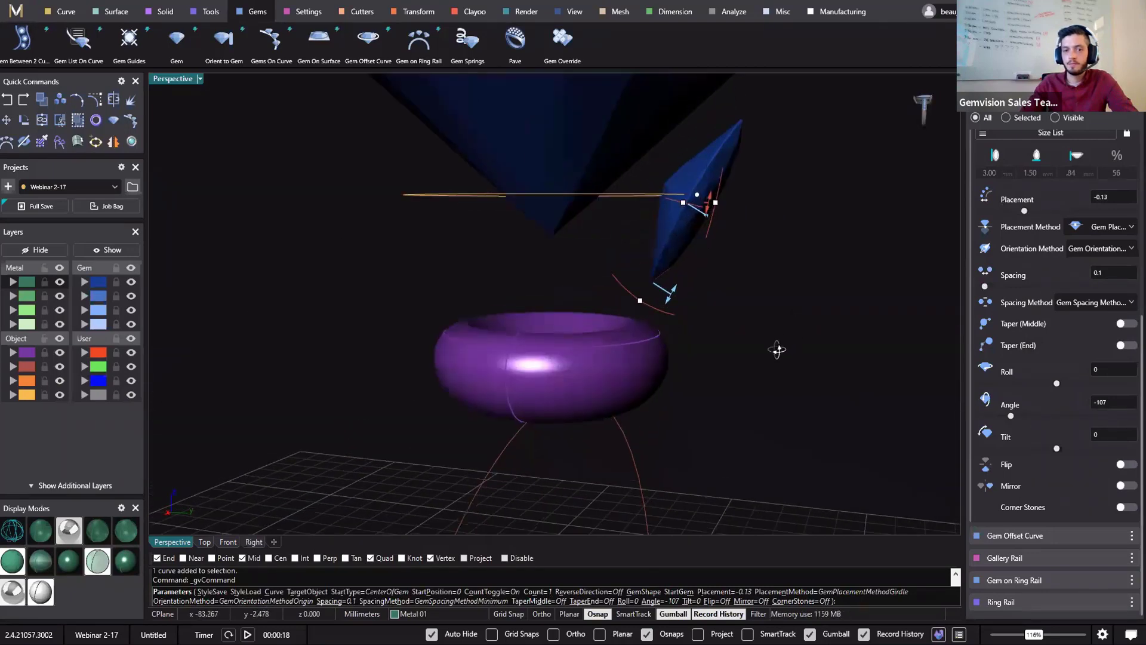
Set the marquise dummy gem's width to 1 mm and finish placing it
{"action": "right_click_drag", "start_coordinate": [776, 350], "coordinate": [605, 314]}
{"action": "scroll", "coordinate": [1018, 218], "scroll_direction": "up", "scroll_amount": 2}
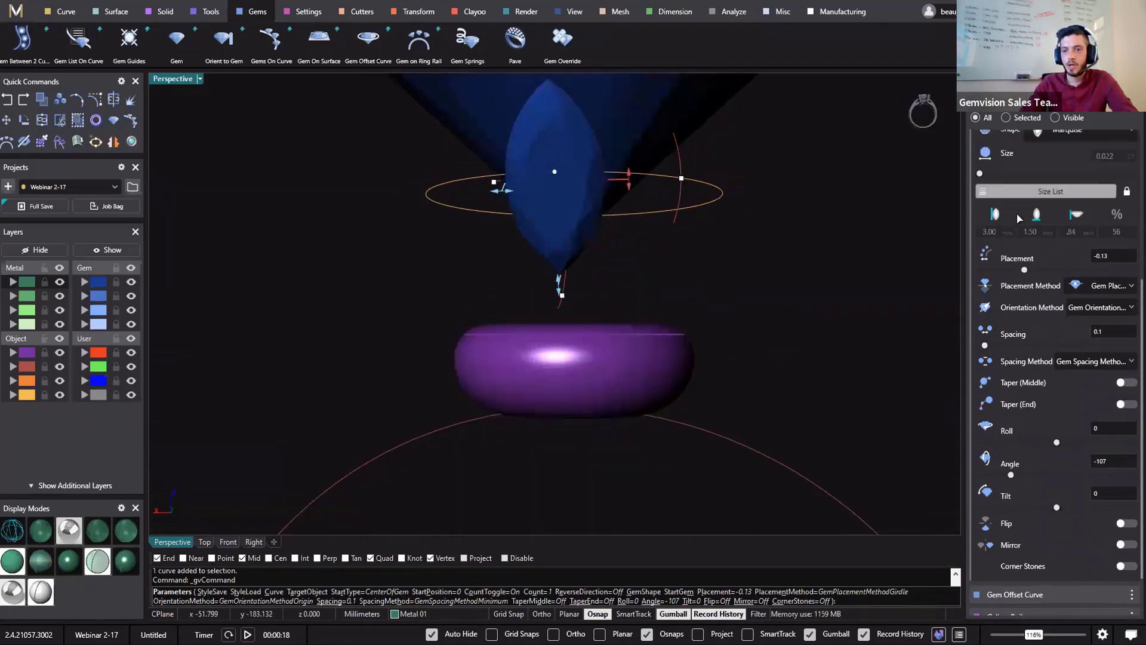
{"action": "scroll", "coordinate": [1009, 238], "scroll_direction": "up", "scroll_amount": 1}
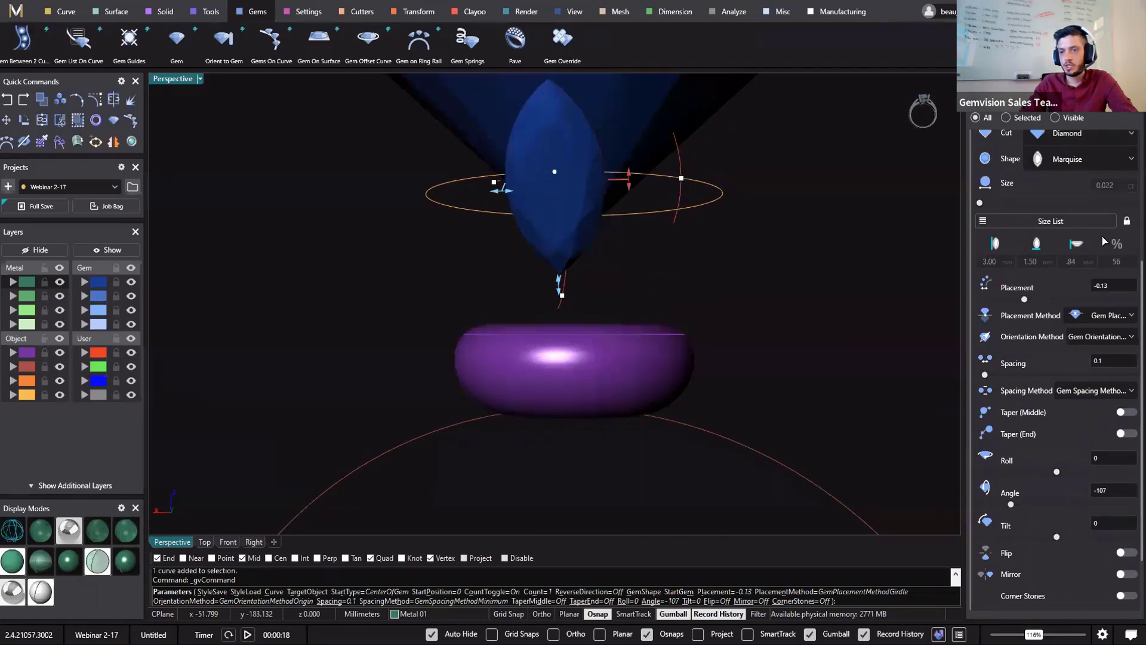
{"action": "left_click", "coordinate": [1035, 263]}
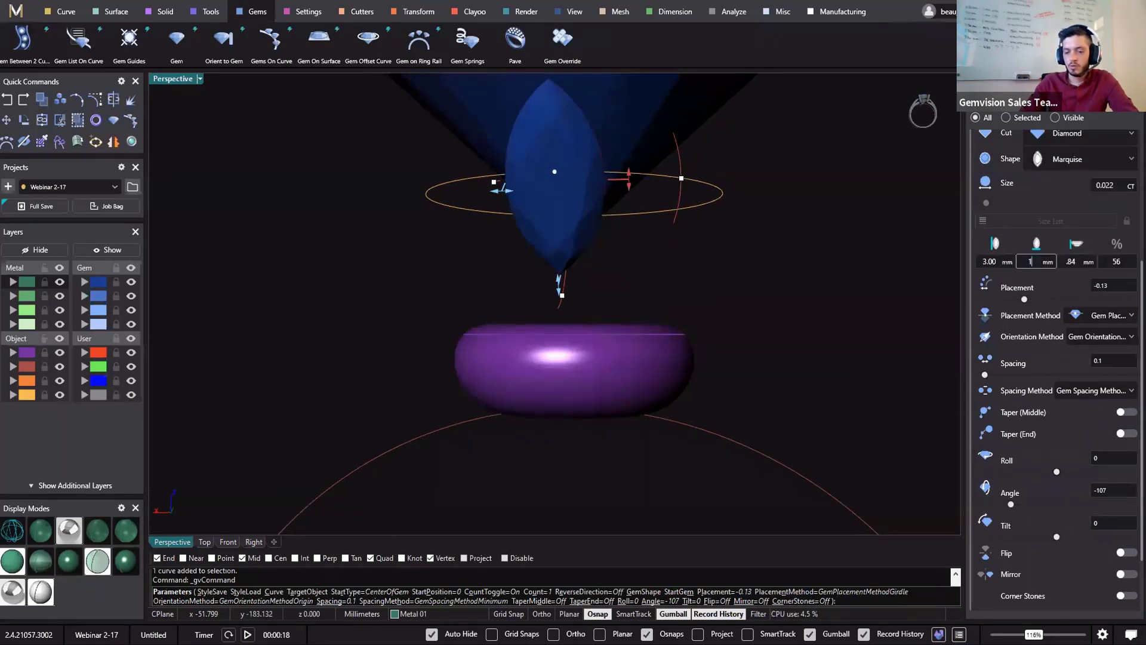
{"action": "key", "text": "Tab"}
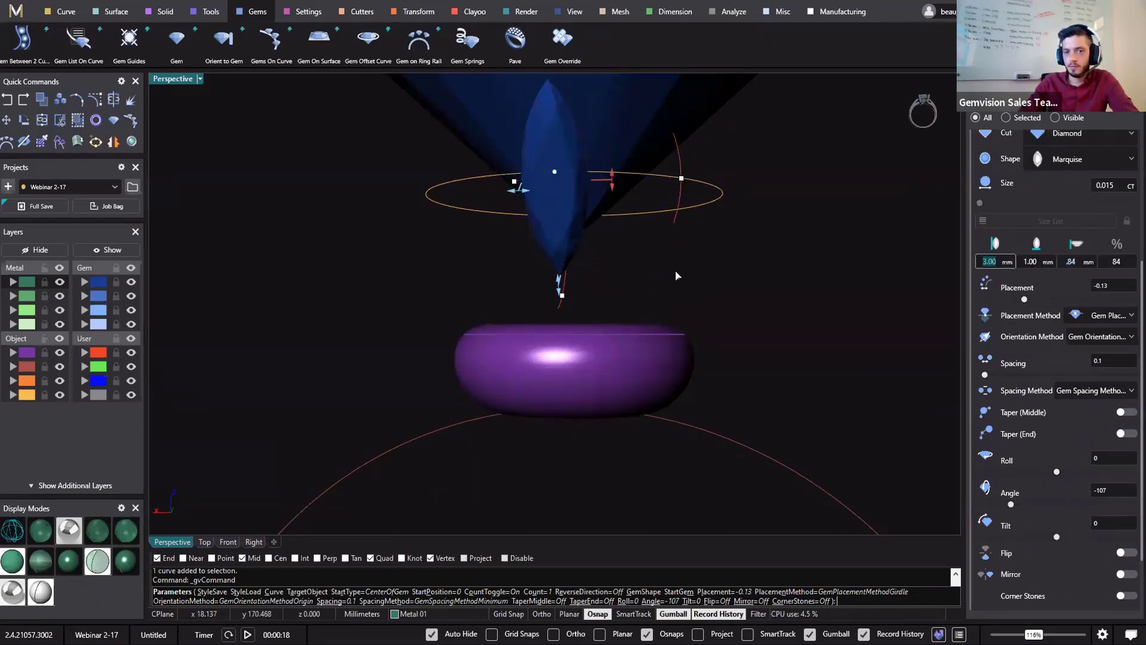
{"action": "right_click_drag", "start_coordinate": [676, 275], "coordinate": [590, 259]}
{"action": "right_click", "coordinate": [428, 374]}
Start a halo around the marquise dummy gem and turn off its channel gems
{"action": "left_click", "coordinate": [589, 265]}
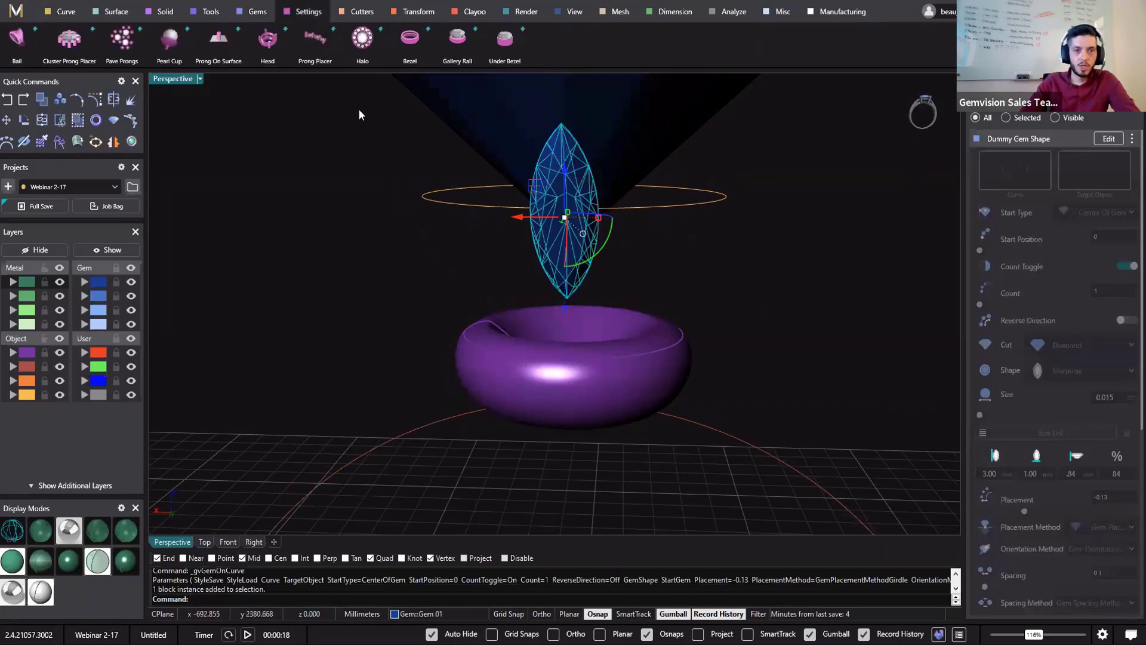
{"action": "left_click", "coordinate": [369, 57]}
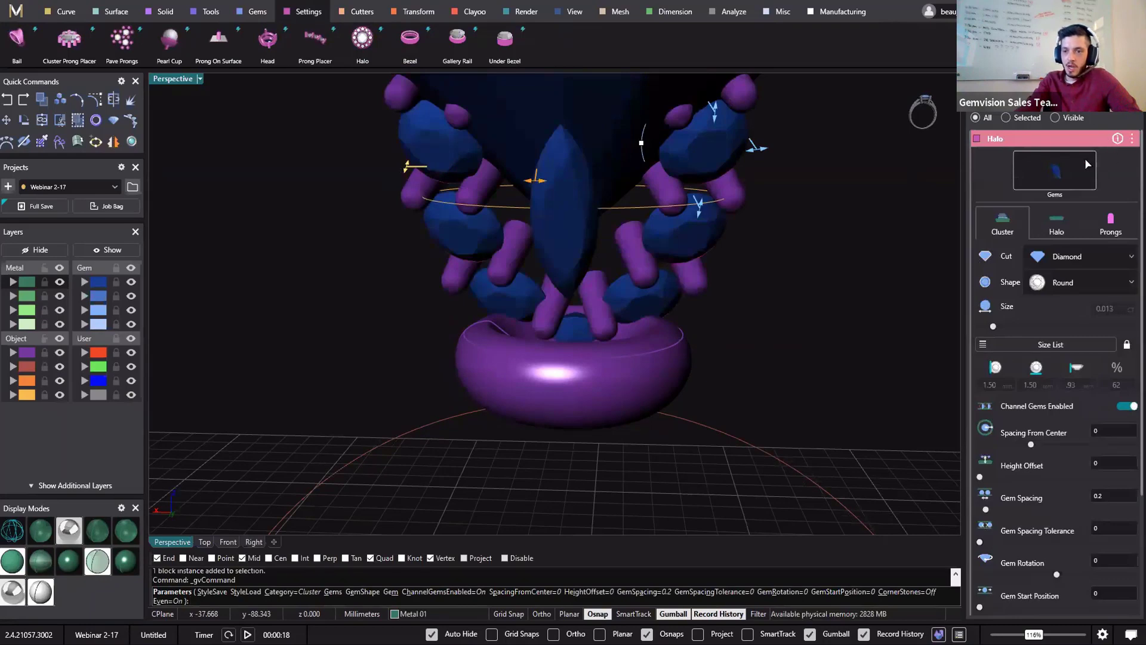
{"action": "left_click", "coordinate": [1128, 406]}
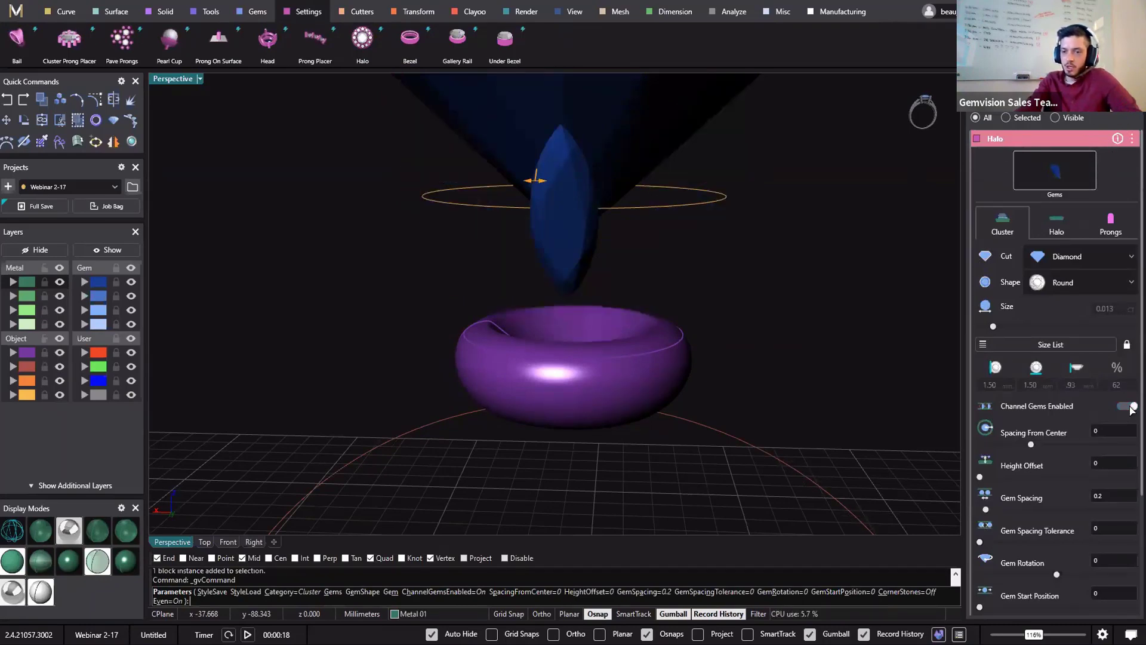
{"action": "right_click_drag", "start_coordinate": [755, 258], "coordinate": [1010, 248]}
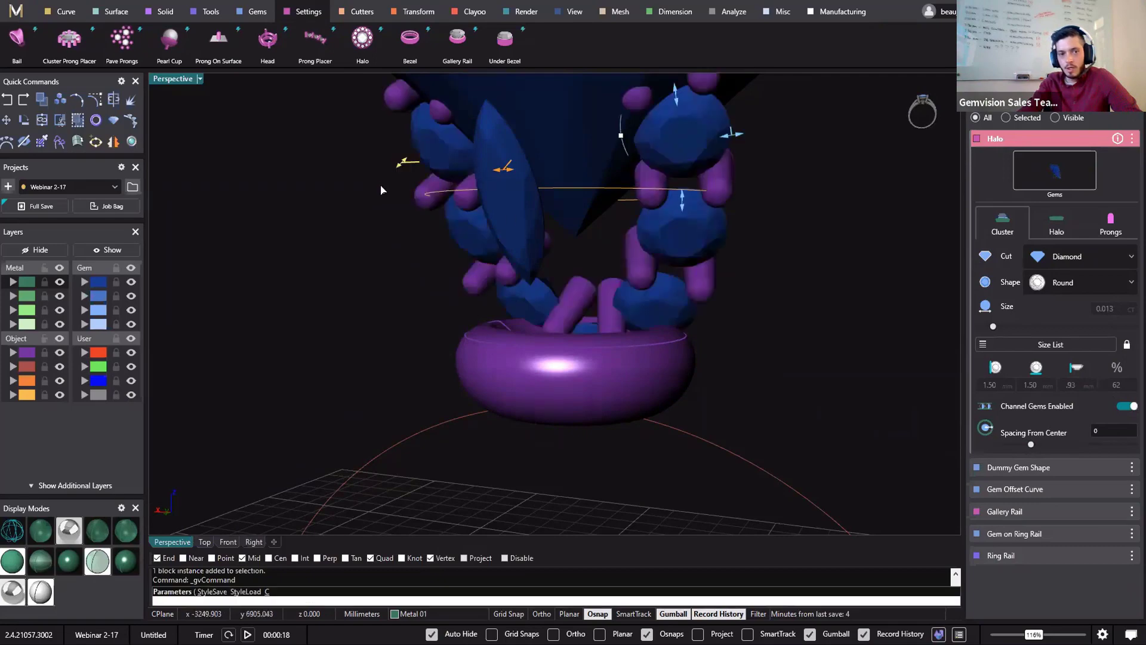
{"action": "left_click_drag", "start_coordinate": [725, 165], "coordinate": [722, 169]}
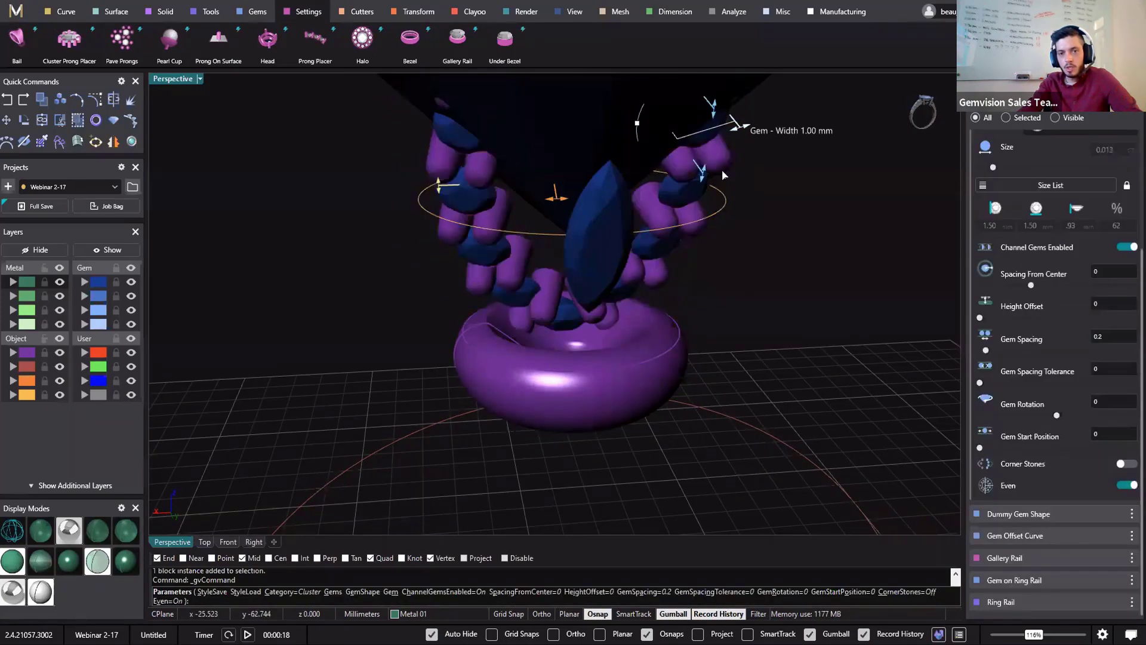
{"action": "left_click", "coordinate": [1127, 247]}
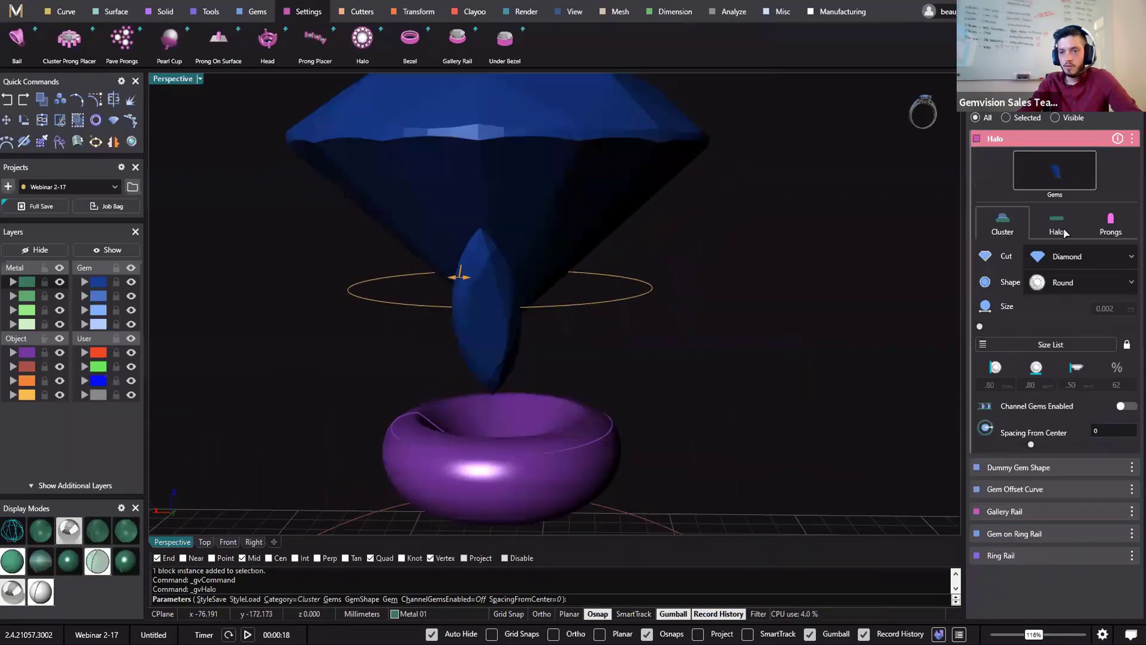
Turn off the halo's channel and set its profile width and height to 0.8
{"action": "left_click", "coordinate": [1065, 232]}
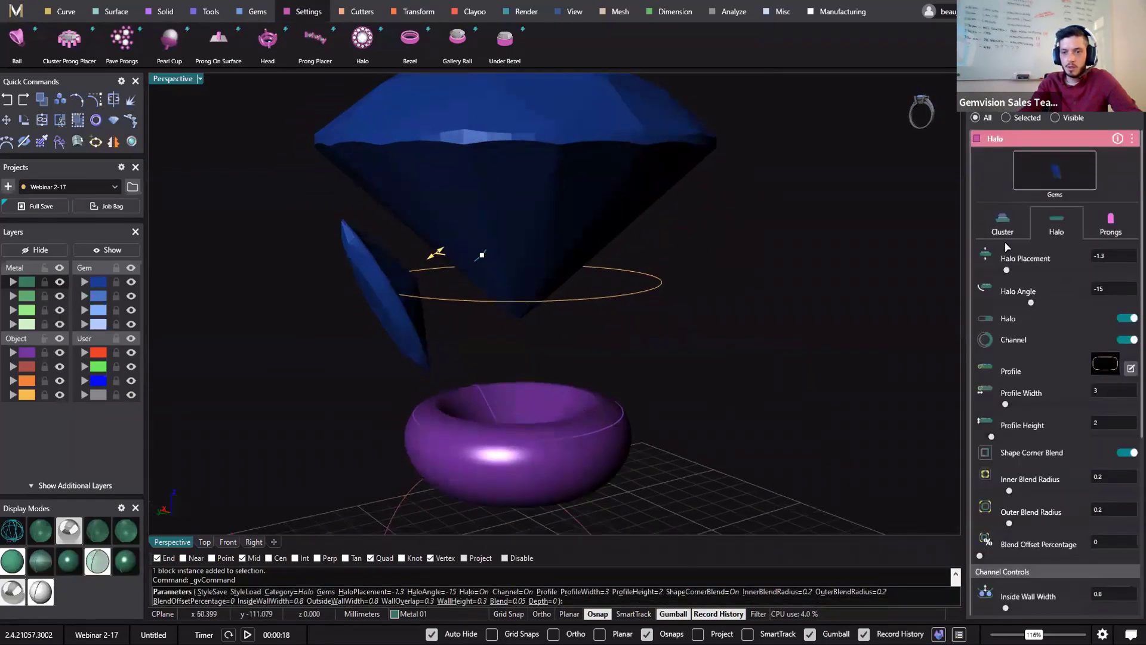
{"action": "left_click", "coordinate": [1127, 340]}
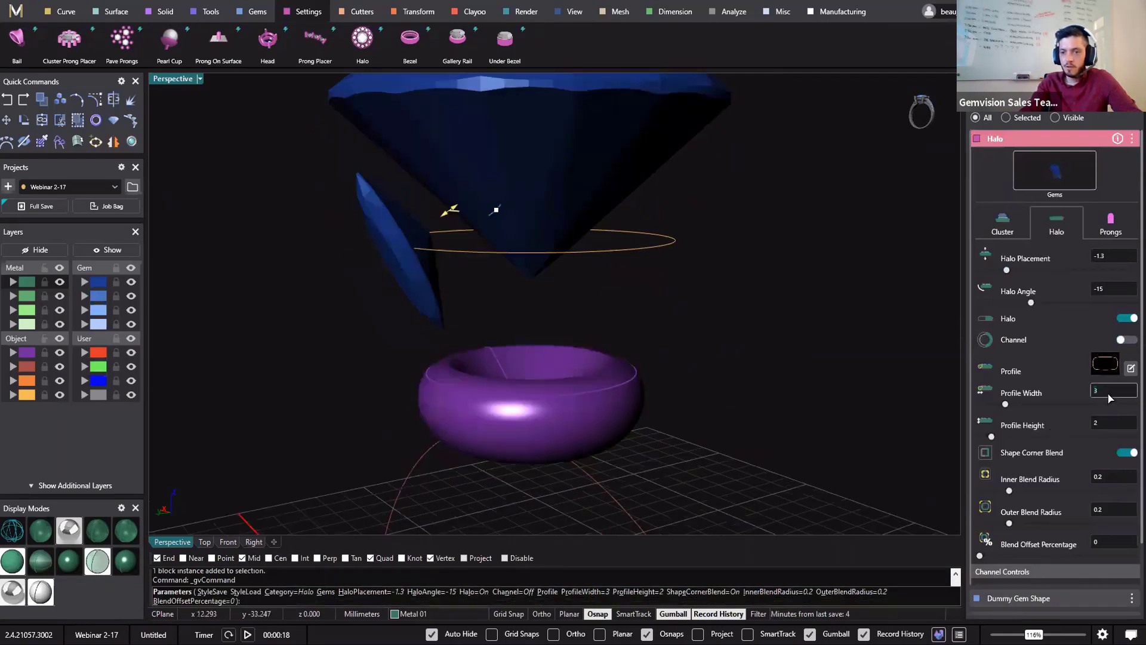
{"action": "type", "text": "0.8"}
{"action": "key", "text": "Return"}
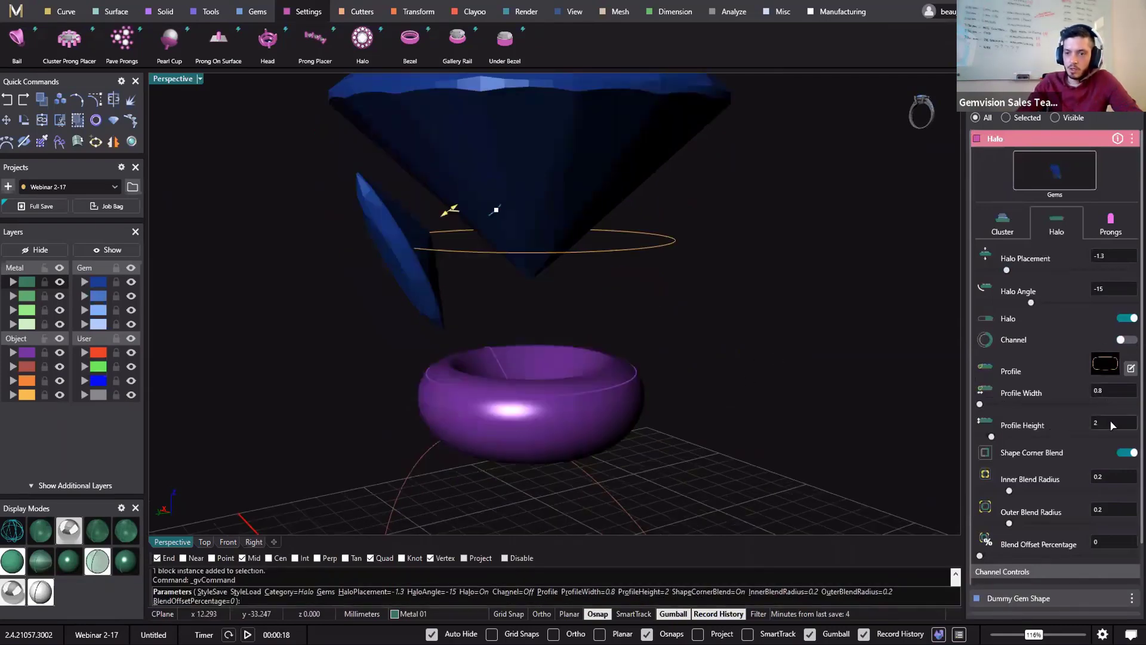
{"action": "left_click", "coordinate": [1110, 425]}
{"action": "type", "text": ".8"}
{"action": "key", "text": "Return"}
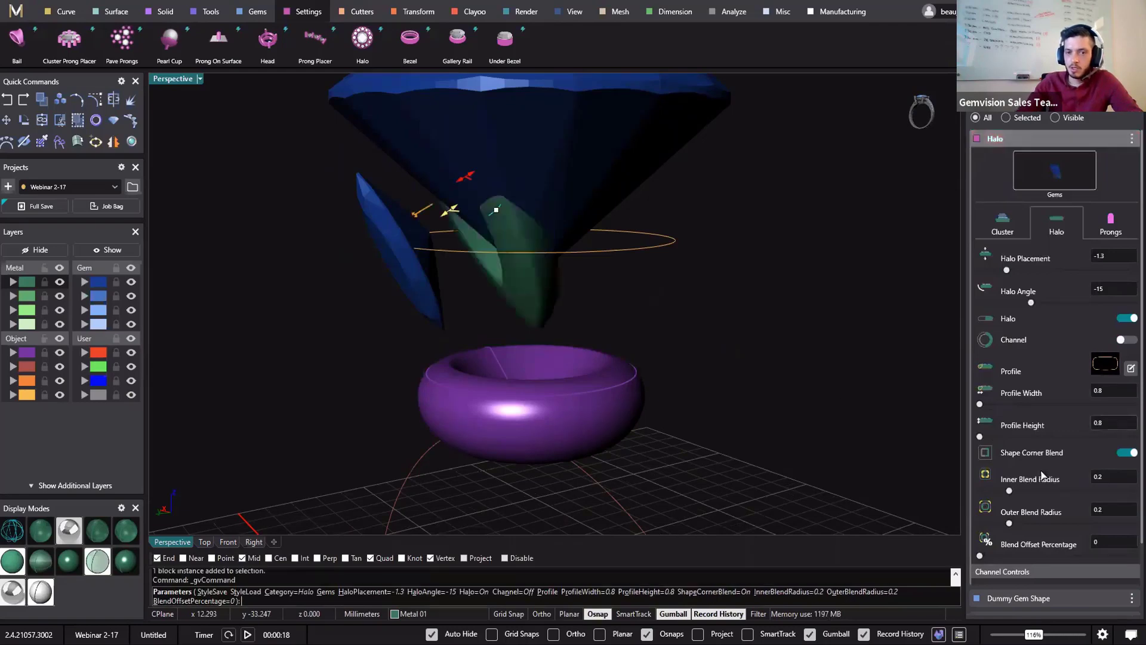
Adjust the halo around the marquise gem to placement 0.6 and angle -14, and finish it
{"action": "left_click_drag", "start_coordinate": [452, 210], "coordinate": [402, 320]}
{"action": "right_click_drag", "start_coordinate": [598, 350], "coordinate": [692, 457]}
{"action": "left_click_drag", "start_coordinate": [449, 357], "coordinate": [452, 360]}
{"action": "right_click_drag", "start_coordinate": [579, 413], "coordinate": [552, 326]}
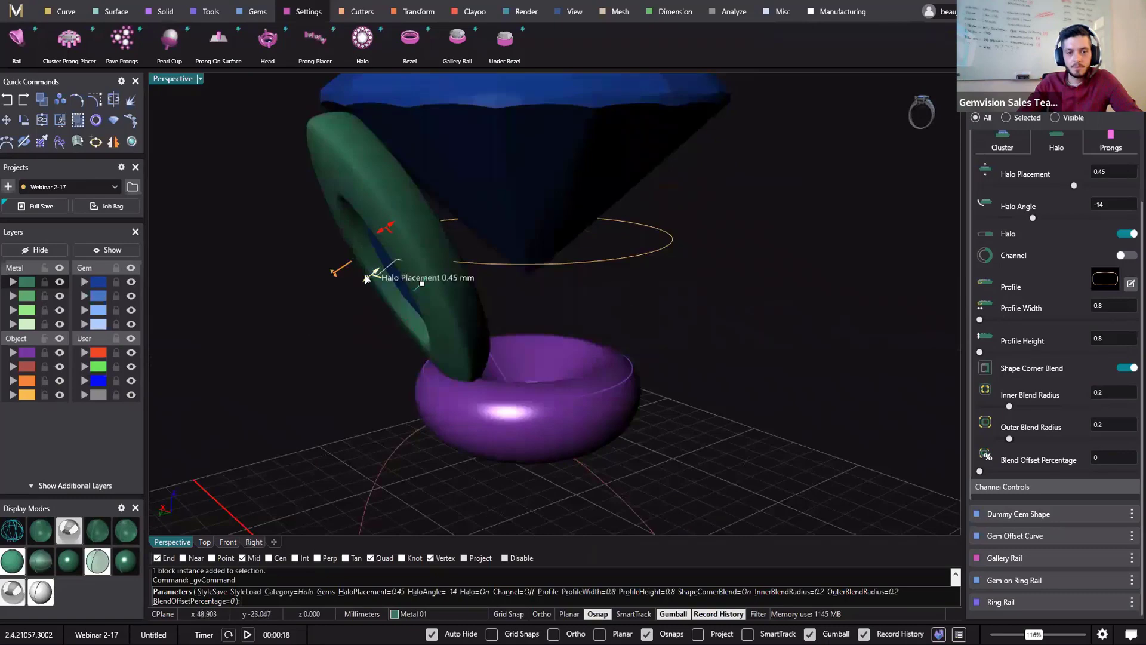
{"action": "mouse_move", "coordinate": [371, 273]}
{"action": "right_mouse_down"}
{"action": "mouse_move", "coordinate": [417, 270]}
{"action": "mouse_move", "coordinate": [384, 284]}
{"action": "right_mouse_up"}
{"action": "mouse_move", "coordinate": [513, 380]}
{"action": "right_mouse_down"}
{"action": "mouse_move", "coordinate": [568, 363]}
{"action": "mouse_move", "coordinate": [519, 382]}
{"action": "right_mouse_up"}
{"action": "right_click_drag", "start_coordinate": [371, 307], "coordinate": [346, 349]}
{"action": "left_click_drag", "start_coordinate": [375, 311], "coordinate": [369, 317]}
{"action": "right_click_drag", "start_coordinate": [369, 318], "coordinate": [508, 272]}
{"action": "scroll", "coordinate": [1121, 181], "scroll_direction": "up", "scroll_amount": 1}
{"action": "right_click_drag", "start_coordinate": [629, 334], "coordinate": [842, 262]}
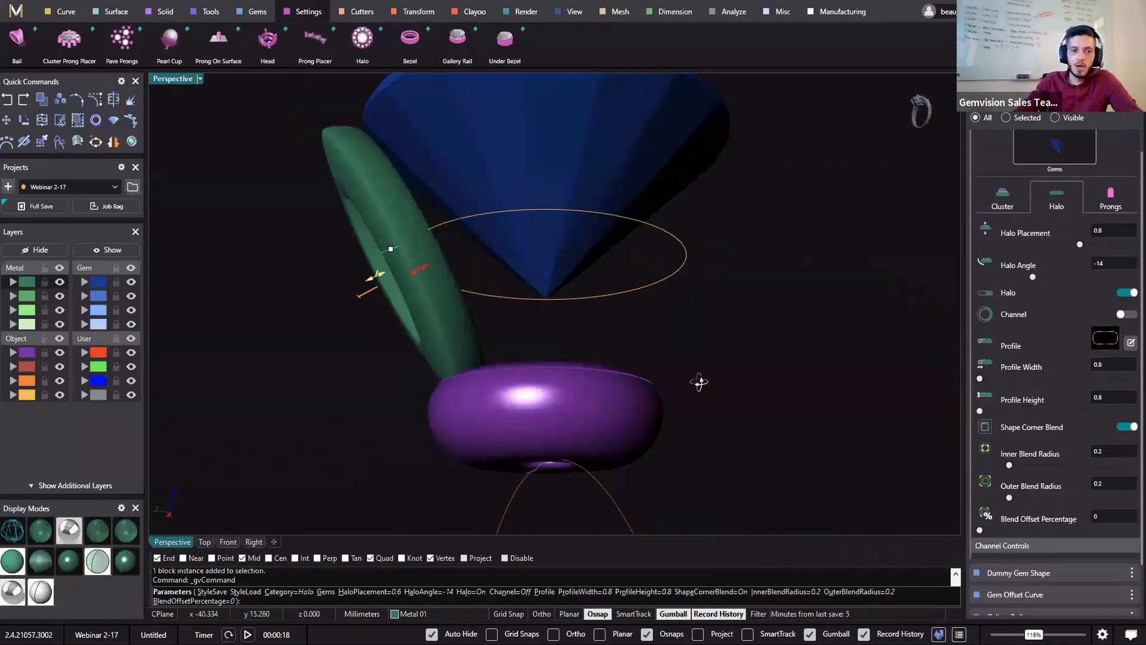
{"action": "right_click_drag", "start_coordinate": [699, 382], "coordinate": [750, 345]}
{"action": "right_click", "coordinate": [750, 346]}
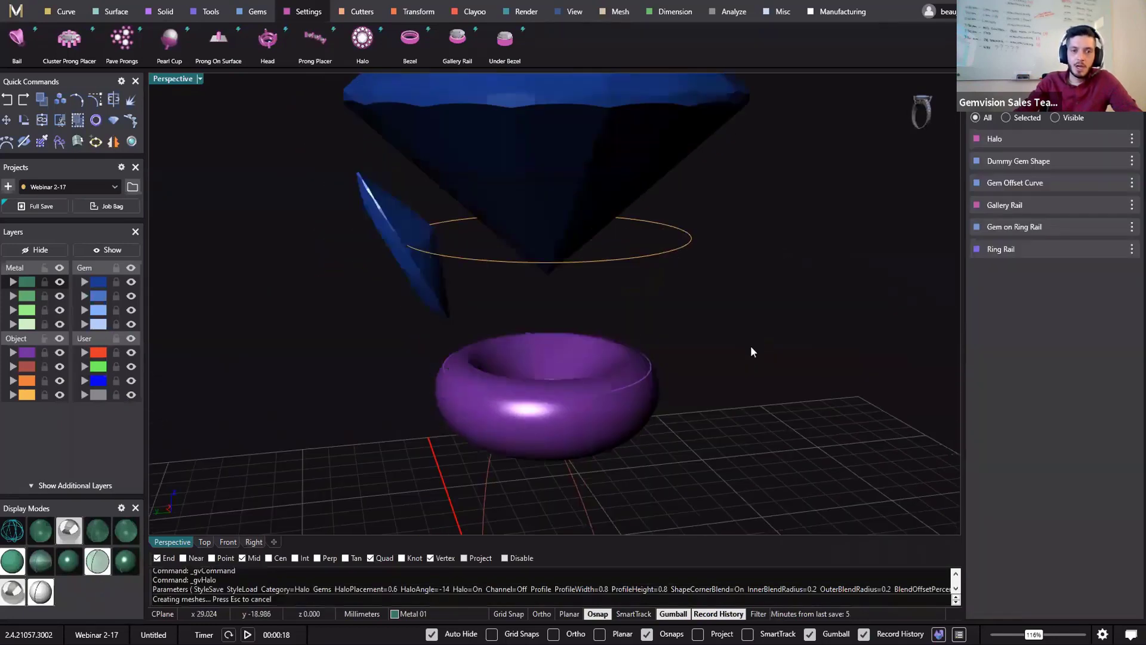
Edit the Dummy Gem Shape and adjust its angle to -102 so the halo leans against the gallery rail
{"action": "right_click_drag", "start_coordinate": [693, 440], "coordinate": [564, 280]}
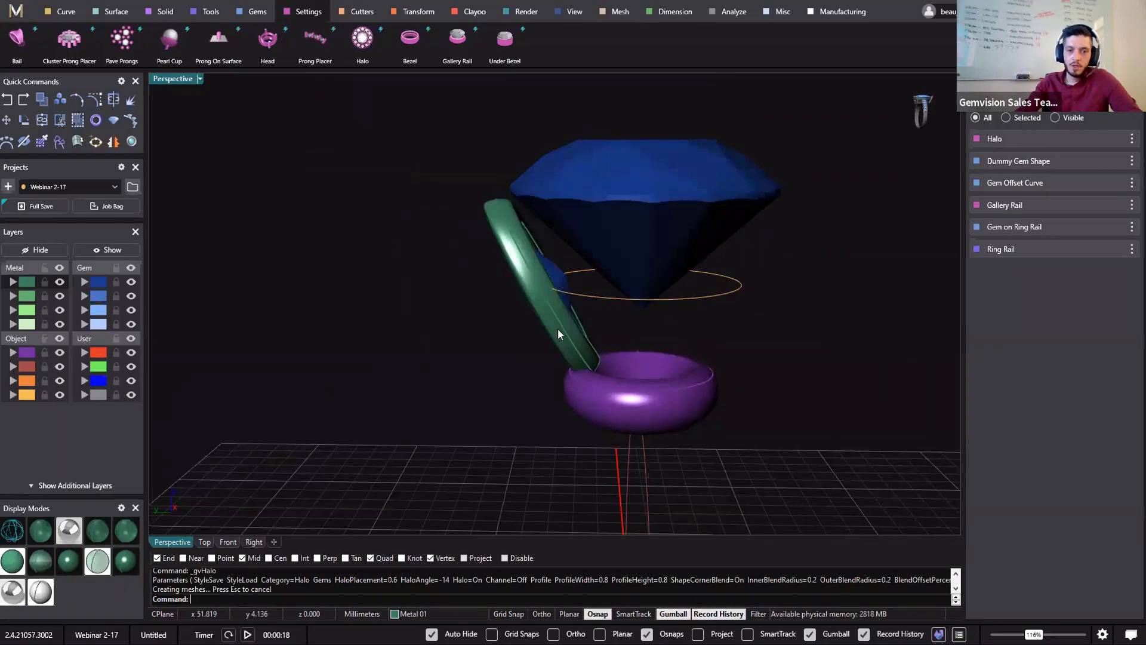
{"action": "scroll", "coordinate": [583, 210], "scroll_direction": "up", "scroll_amount": 5}
{"action": "left_click", "coordinate": [583, 210]}
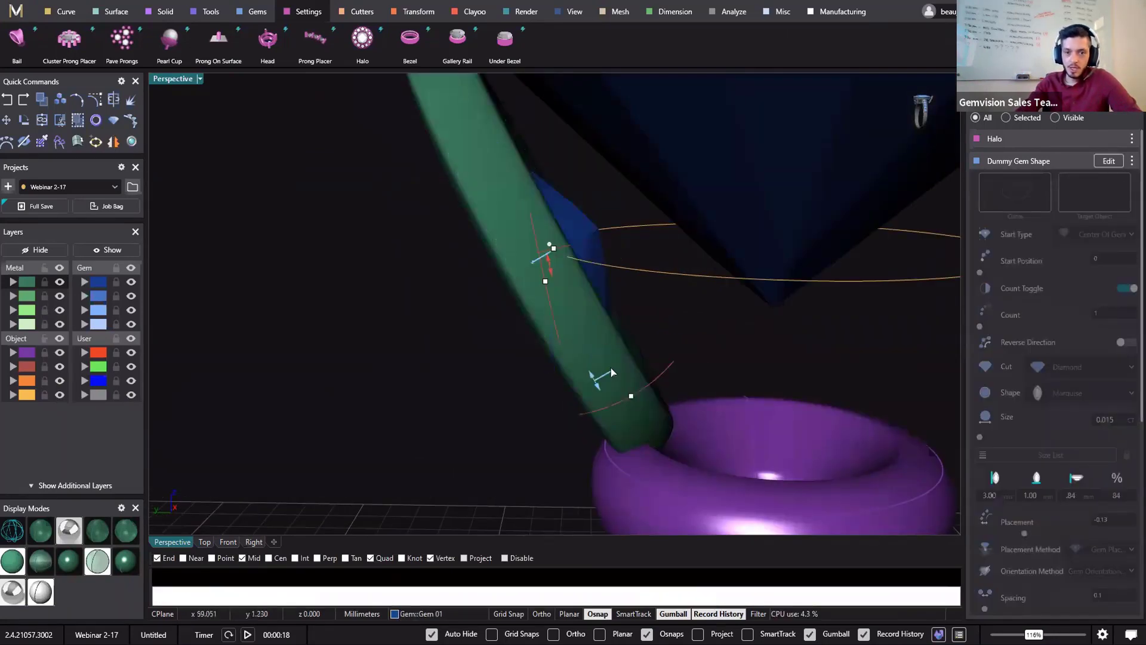
{"action": "left_click_drag", "start_coordinate": [633, 400], "coordinate": [627, 410]}
{"action": "right_click_drag", "start_coordinate": [619, 337], "coordinate": [674, 432]}
{"action": "scroll", "coordinate": [678, 430], "scroll_direction": "down", "scroll_amount": 3}
{"action": "right_click_drag", "start_coordinate": [530, 392], "coordinate": [531, 334]}
{"action": "right_click", "coordinate": [532, 334]}
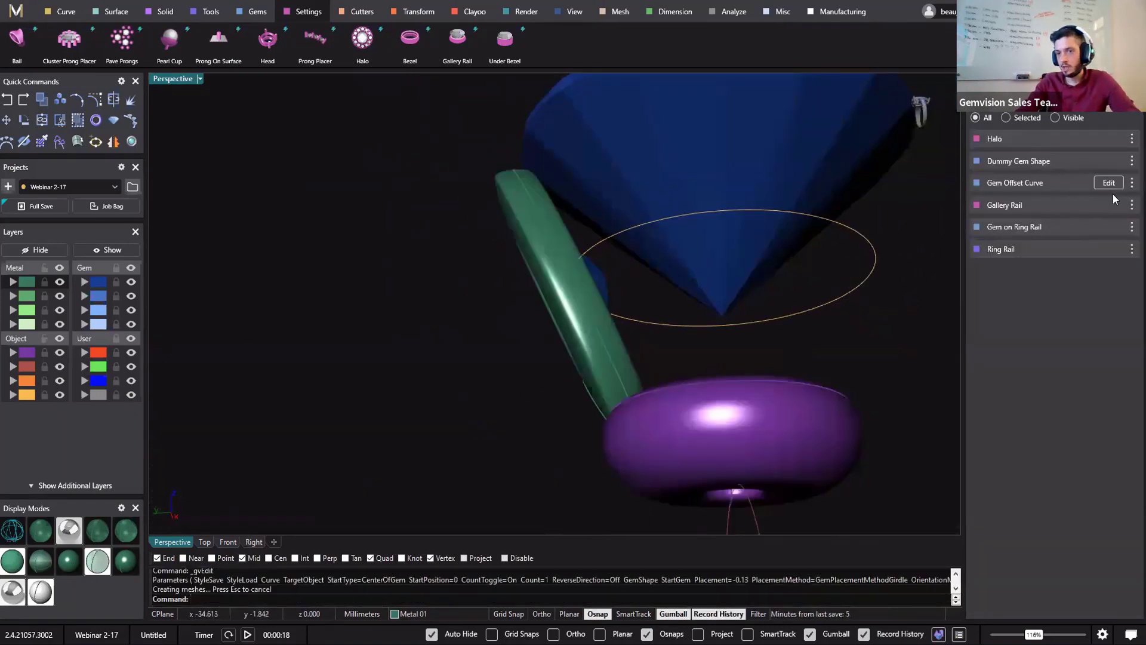
Rename the Gem Offset Curve command as "Cir. of Head"
{"action": "left_click", "coordinate": [1131, 183]}
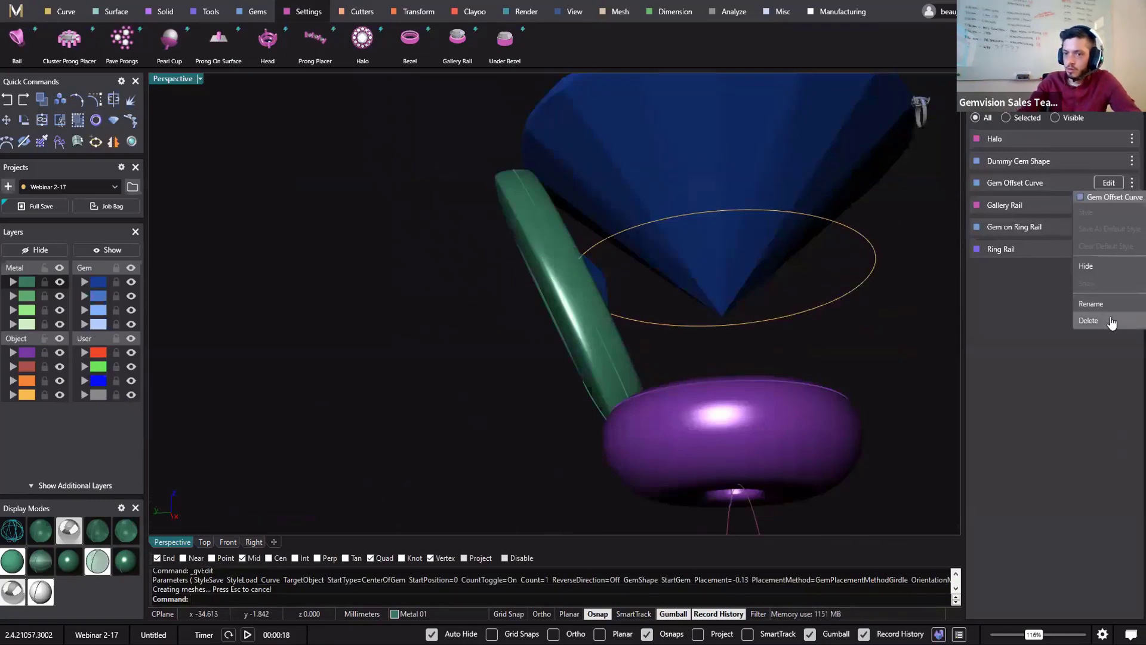
{"action": "left_click", "coordinate": [1089, 303]}
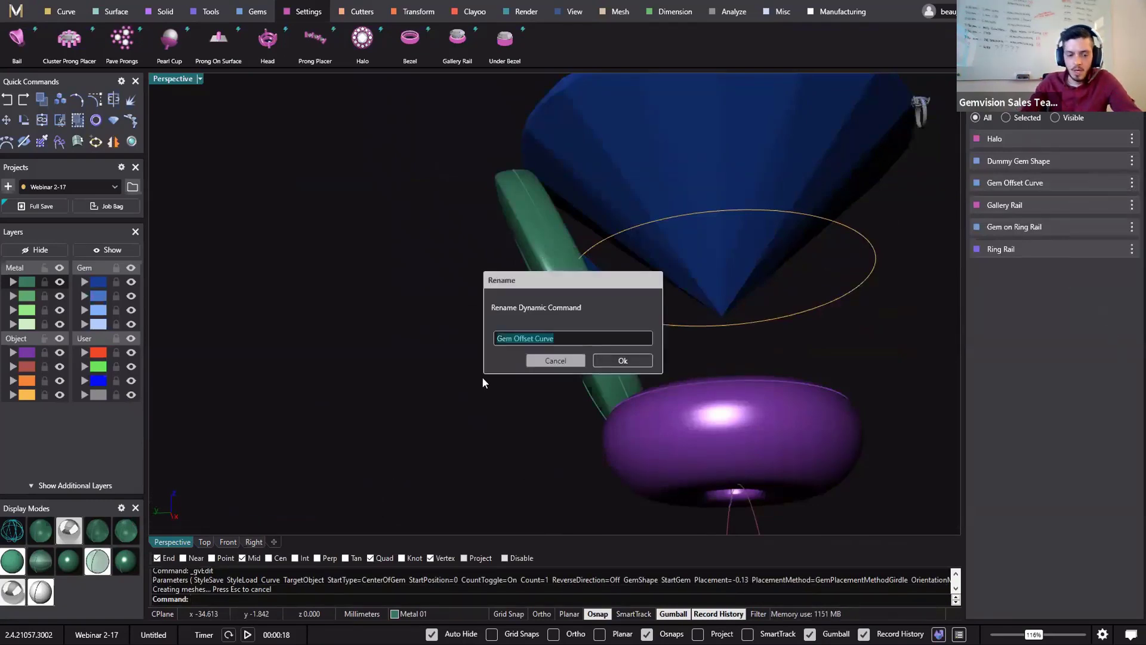
{"action": "key", "text": "BackSpace"}
{"action": "type", "text": "Cir. Of"}
{"action": "key", "text": "BackSpace"}
{"action": "key", "text": "BackSpace"}
{"action": "type", "text": "of Head"}
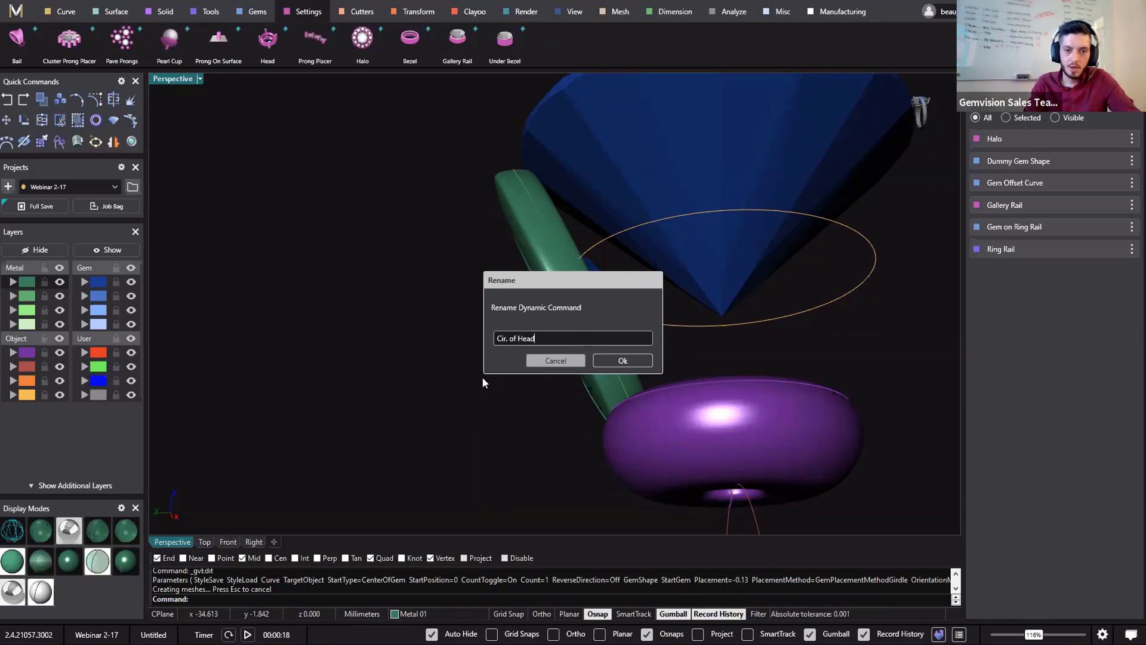
{"action": "key", "text": "Return"}
Edit the Cir. of Head curve and change its girdle spacing to -0.6
{"action": "left_click", "coordinate": [1107, 183]}
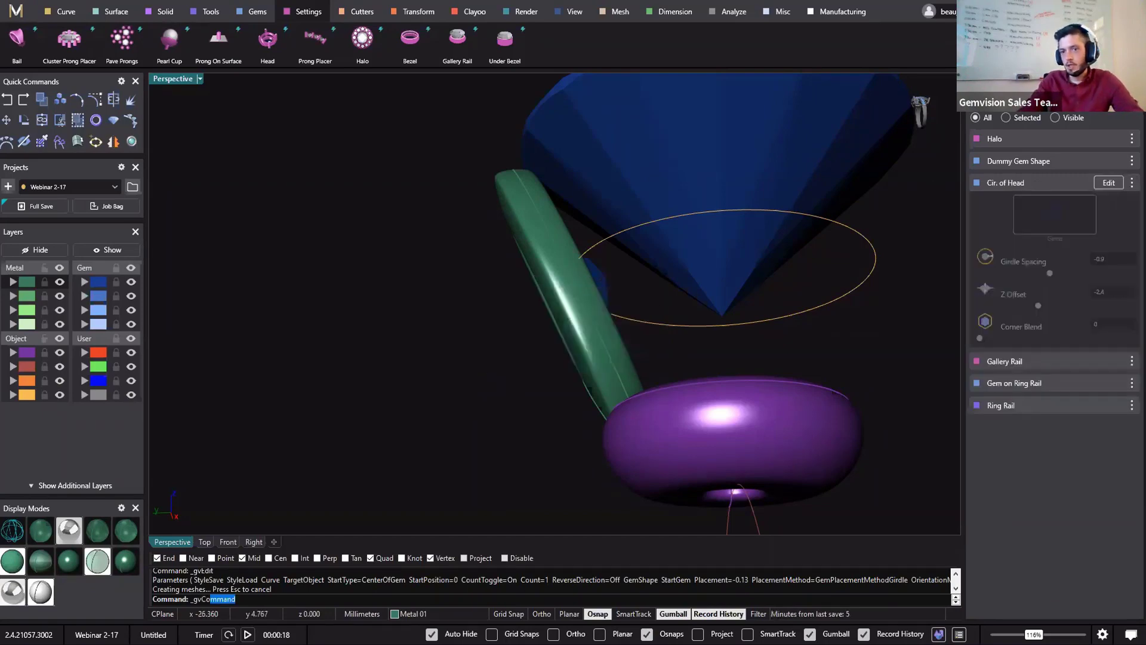
{"action": "right_click_drag", "start_coordinate": [563, 323], "coordinate": [535, 194]}
{"action": "left_click_drag", "start_coordinate": [531, 197], "coordinate": [528, 189]}
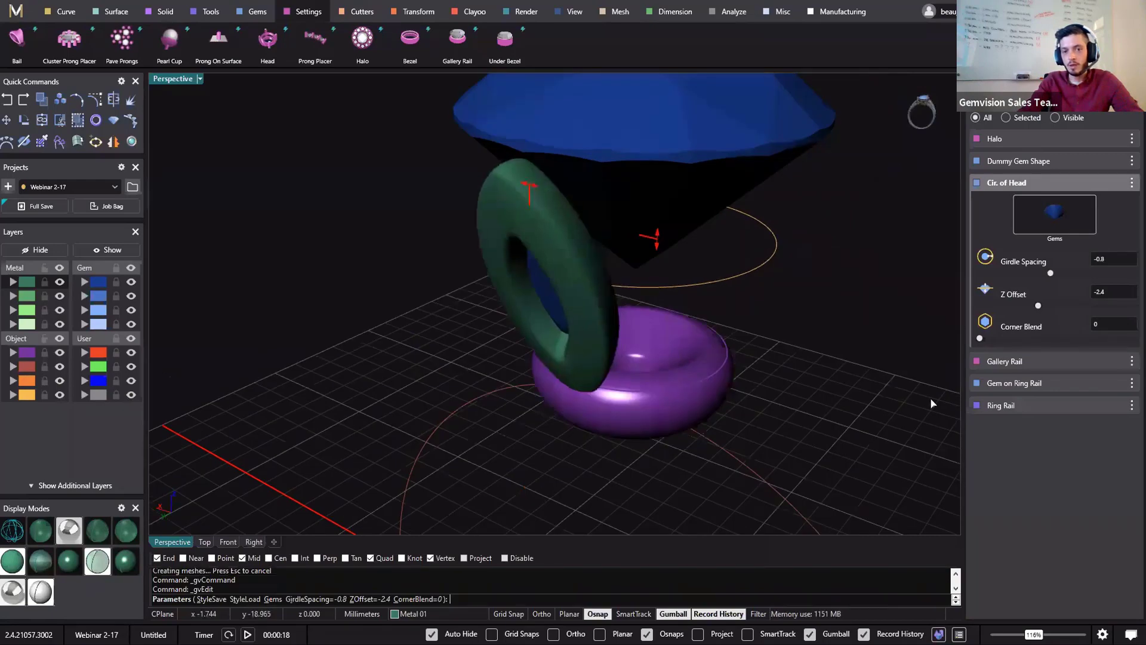
{"action": "right_click_drag", "start_coordinate": [687, 336], "coordinate": [461, 189]}
{"action": "left_click_drag", "start_coordinate": [462, 182], "coordinate": [454, 187]}
{"action": "right_click", "coordinate": [569, 337]}
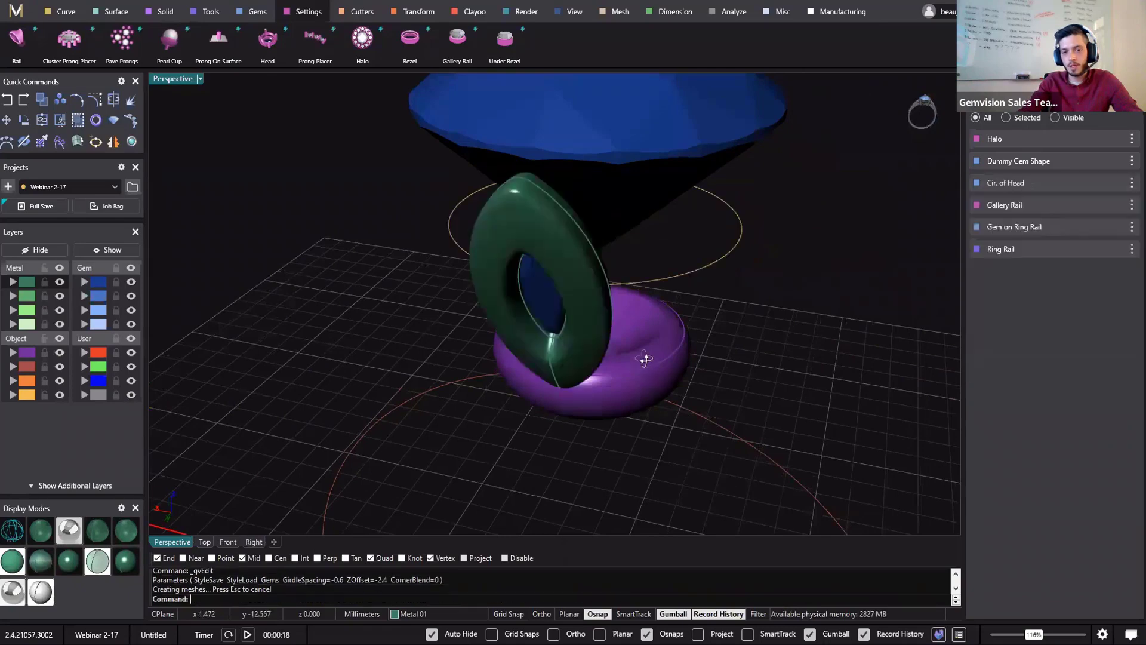
Hide the Dummy Gem Shape so only the metal halo around it stays displayed
{"action": "right_click_drag", "start_coordinate": [645, 358], "coordinate": [655, 294]}
{"action": "left_click", "coordinate": [542, 282]}
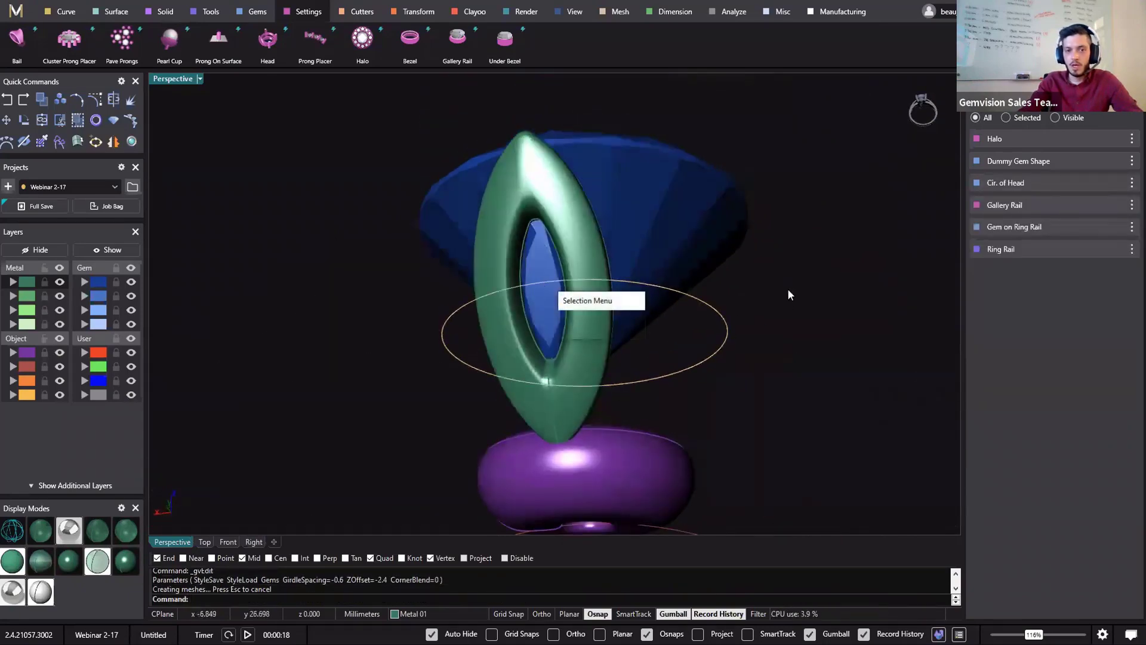
{"action": "left_click", "coordinate": [787, 288]}
{"action": "left_click", "coordinate": [543, 266]}
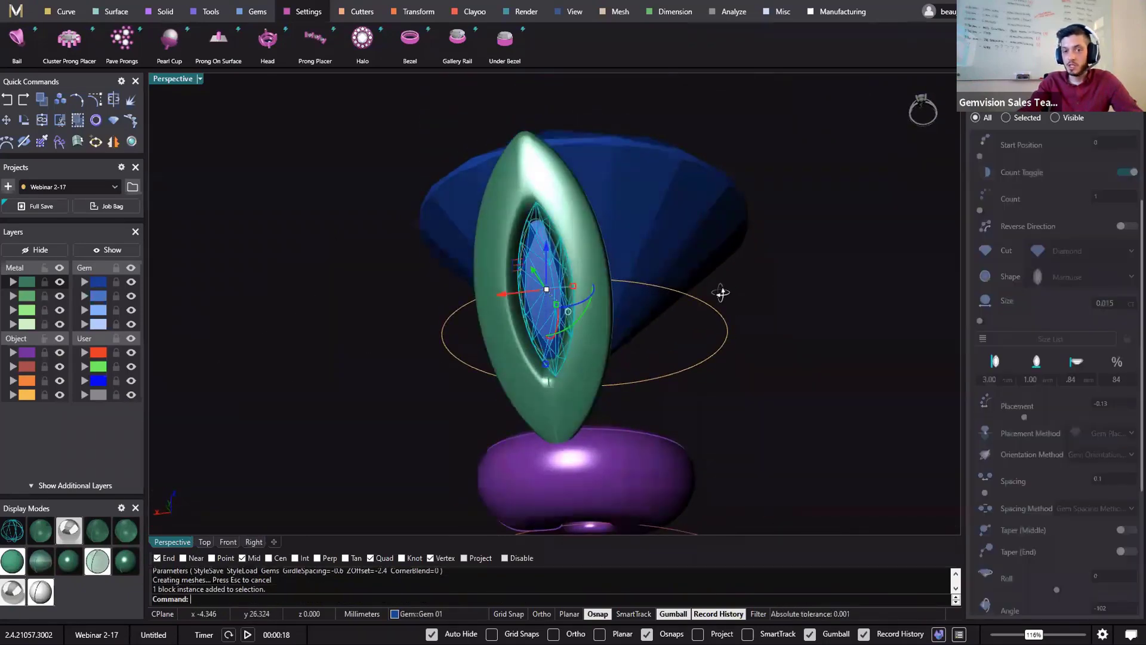
{"action": "right_click_drag", "start_coordinate": [724, 294], "coordinate": [1004, 199]}
{"action": "key", "text": "Escape"}
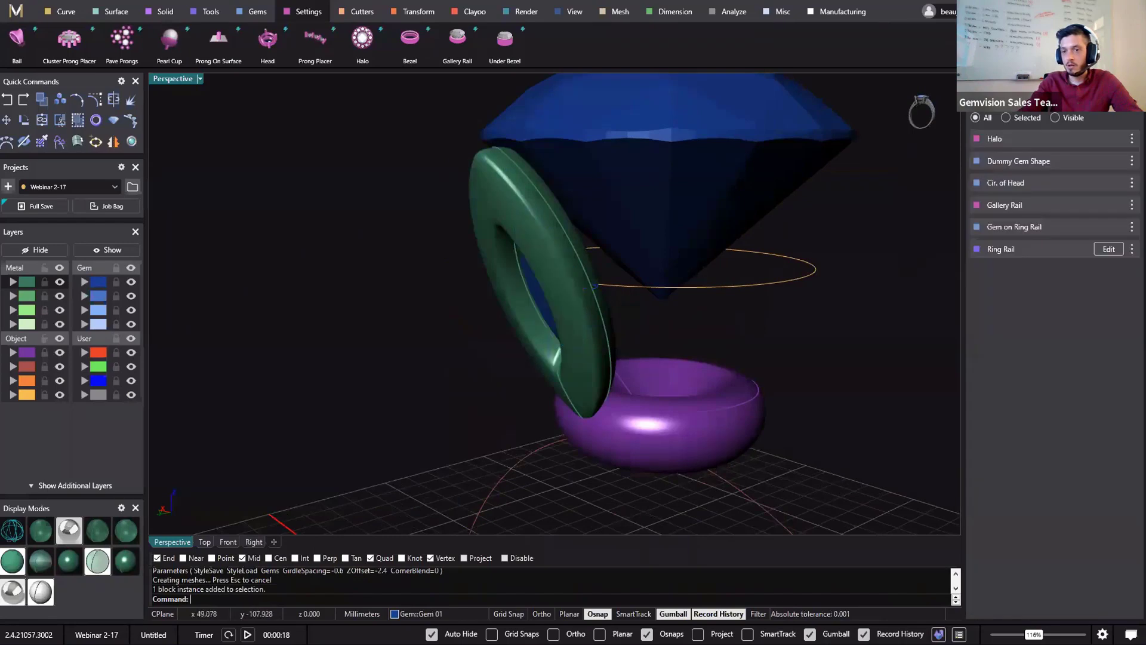
{"action": "left_click", "coordinate": [1132, 160]}
{"action": "left_click", "coordinate": [1105, 249]}
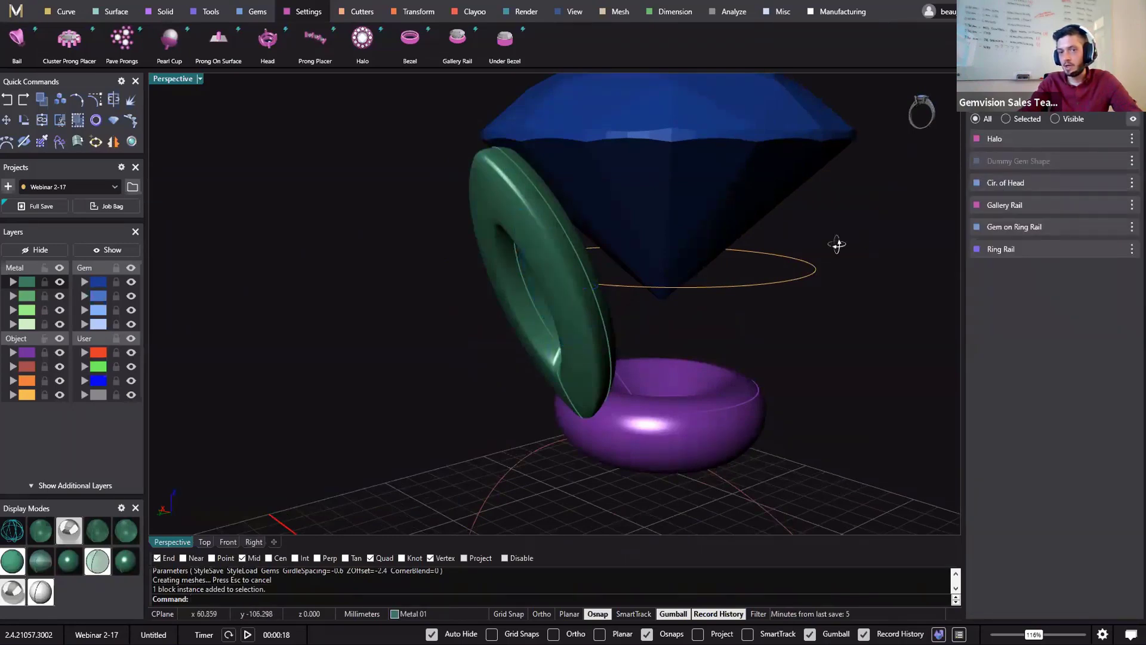
Inspect the halo against the diamond in the four-view and perspective layouts, and hide the Ring Rail
{"action": "right_click_drag", "start_coordinate": [836, 243], "coordinate": [786, 272]}
{"action": "double_click", "coordinate": [158, 80]}
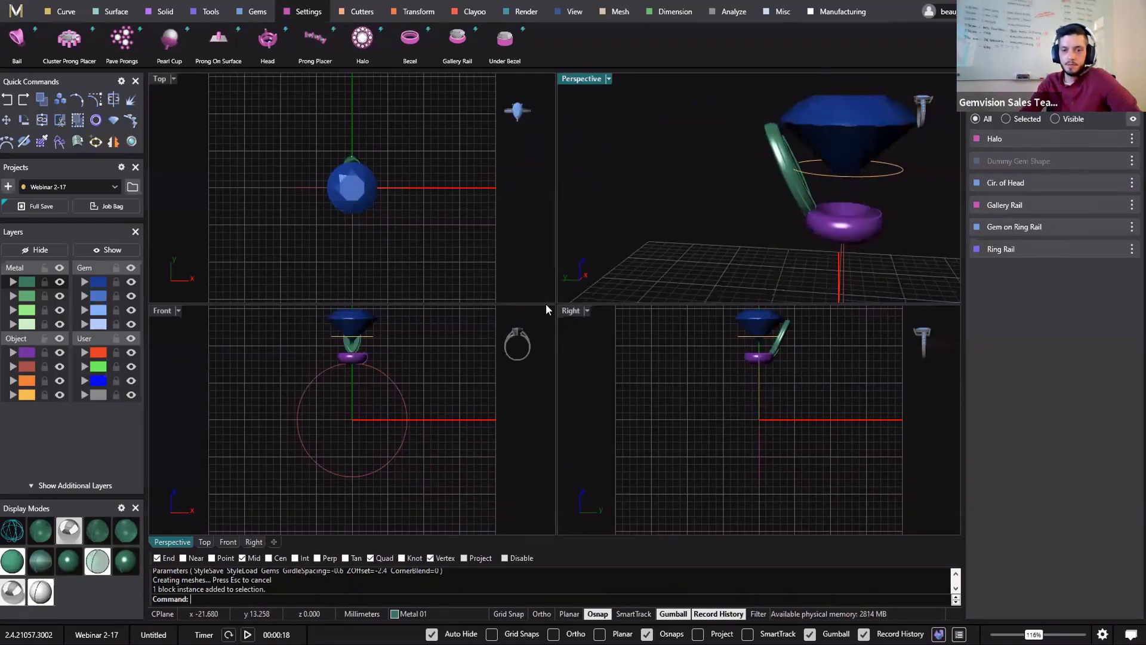
{"action": "left_click", "coordinate": [572, 310]}
{"action": "right_click_drag", "start_coordinate": [811, 236], "coordinate": [731, 230]}
{"action": "double_click", "coordinate": [586, 79]}
{"action": "right_click_drag", "start_coordinate": [598, 190], "coordinate": [674, 298]}
{"action": "left_click", "coordinate": [1132, 249]}
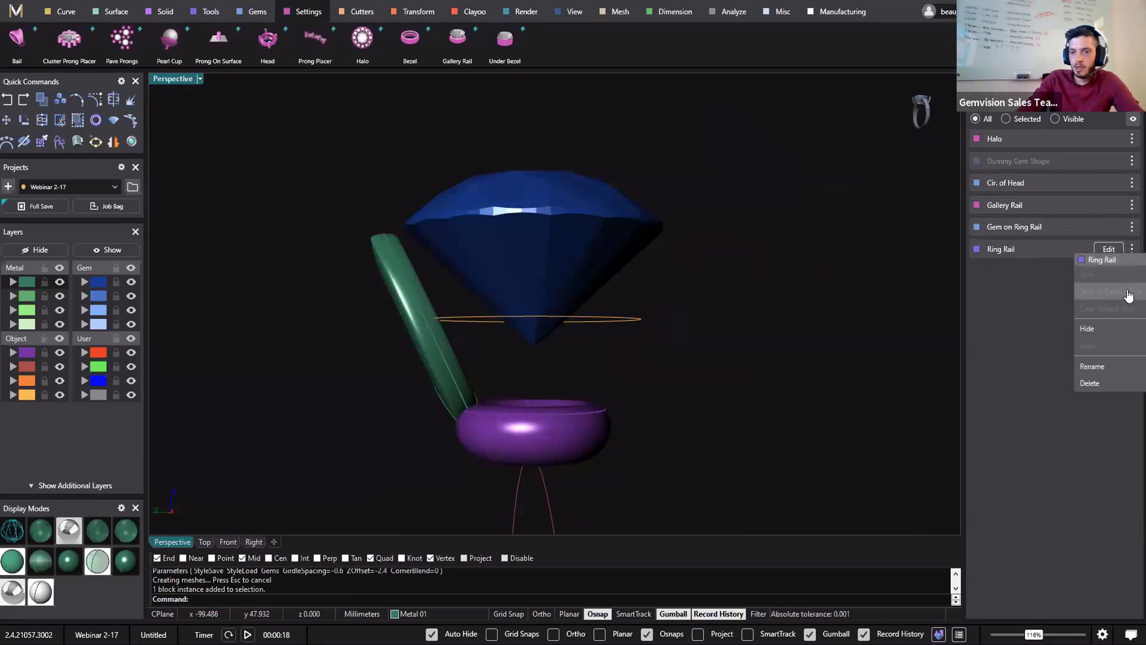
{"action": "left_click", "coordinate": [1114, 327]}
{"action": "left_click", "coordinate": [1132, 250]}
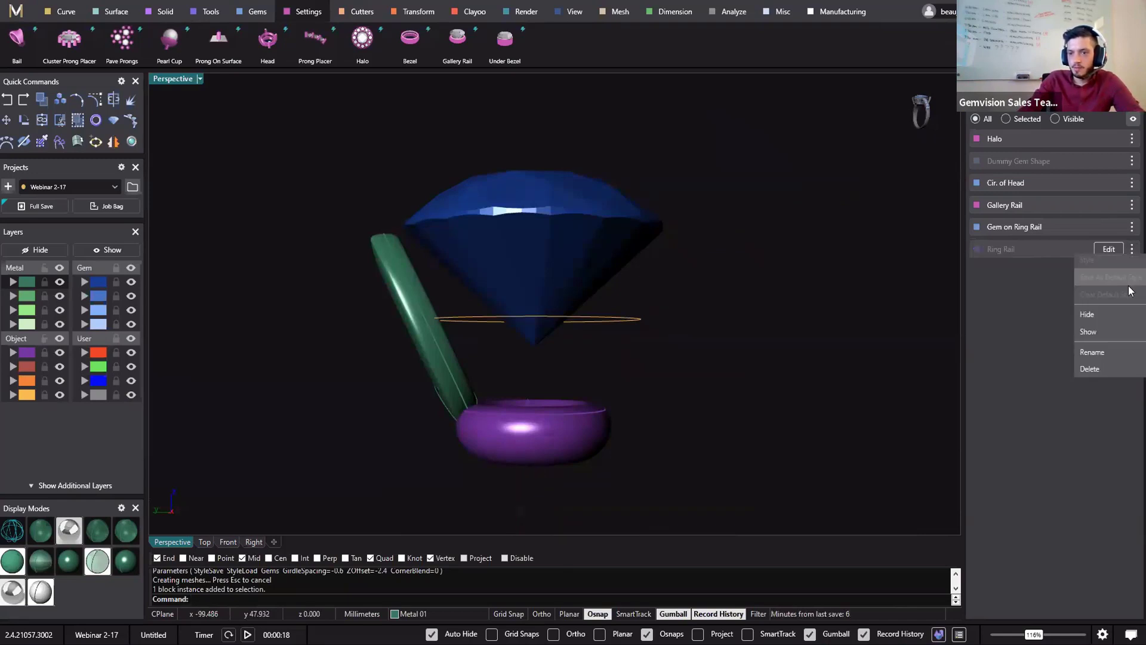
{"action": "left_click", "coordinate": [1087, 260]}
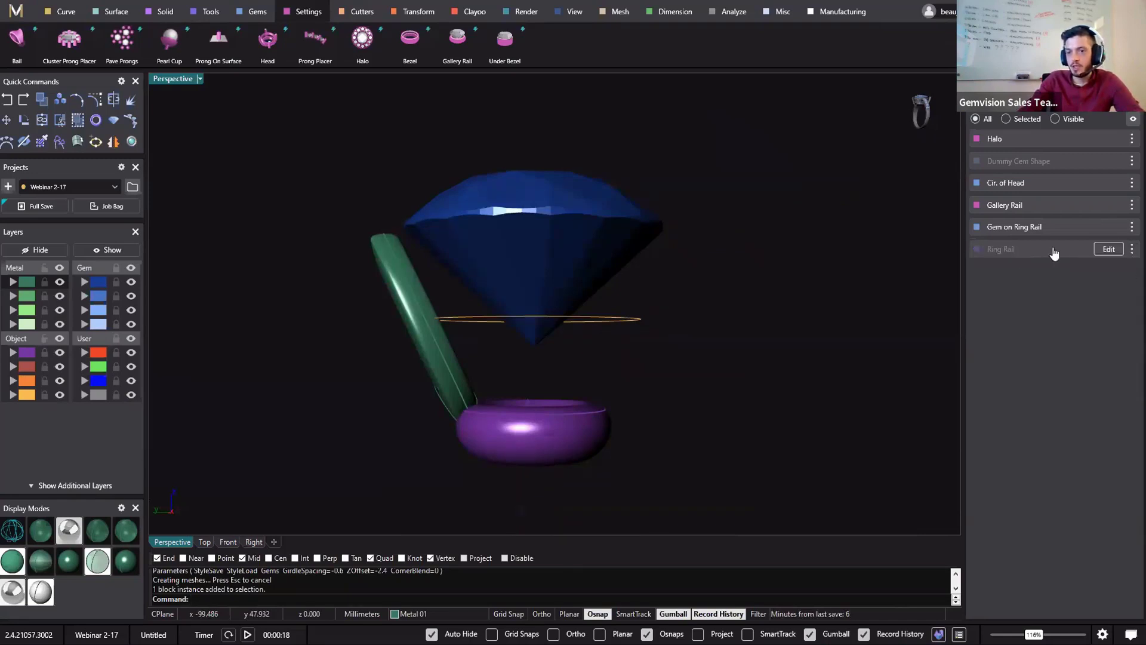
{"action": "mouse_move", "coordinate": [1134, 254]}
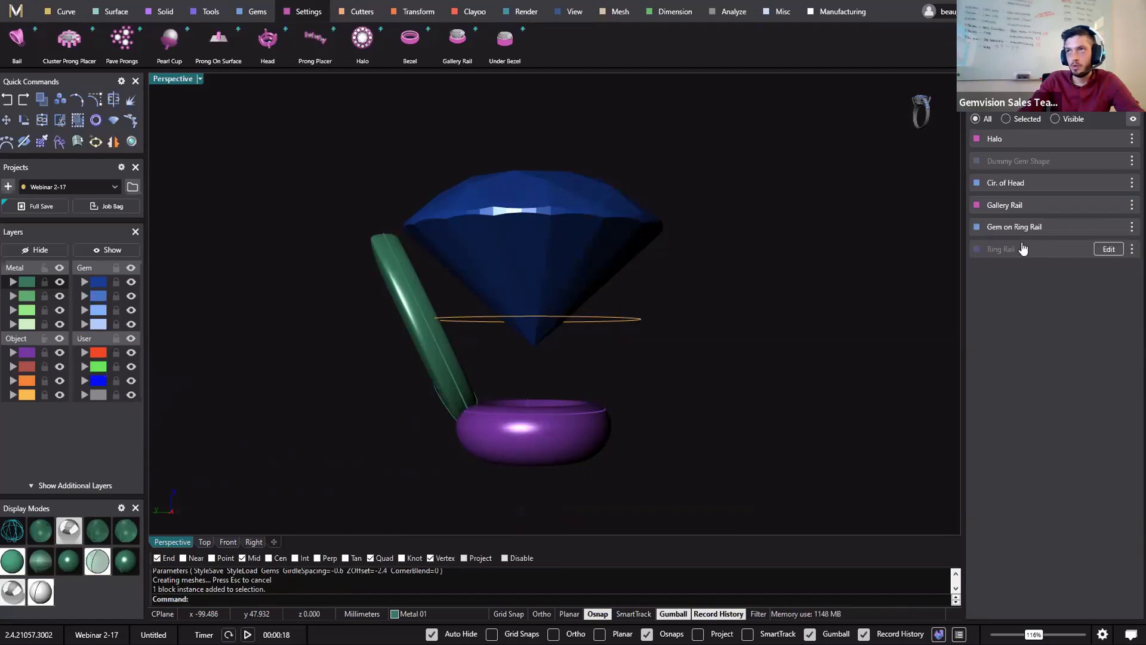
Rename the hidden Ring Rail command as "Head Ring Rail"
{"action": "left_click", "coordinate": [1132, 249]}
{"action": "left_click", "coordinate": [1092, 365]}
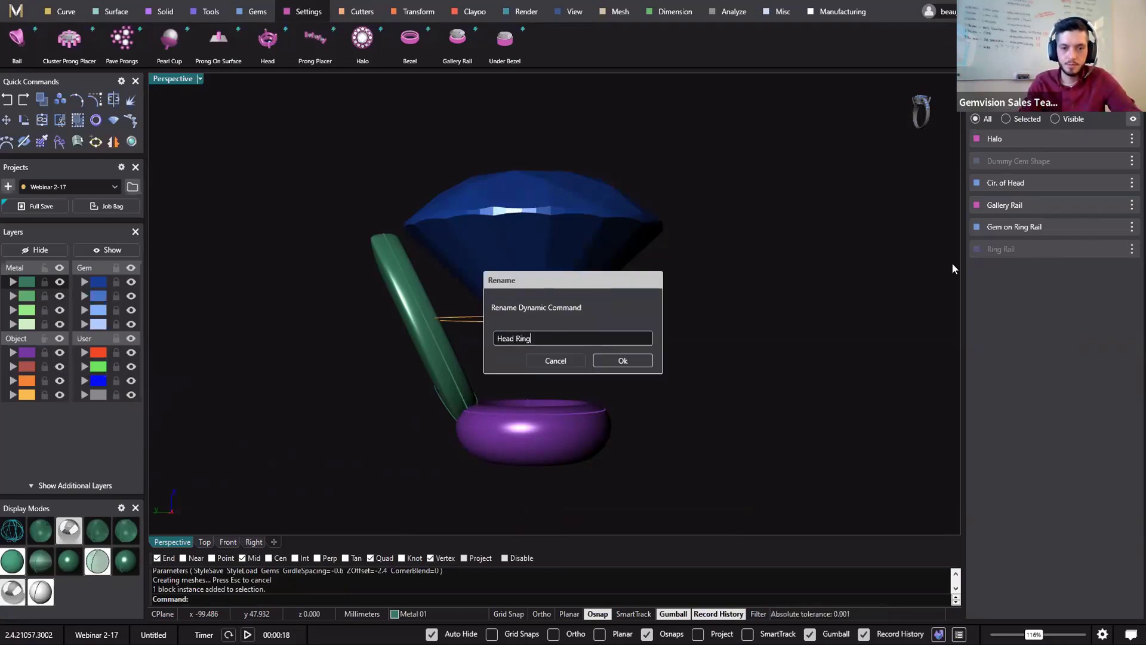
{"action": "key", "text": "Return"}
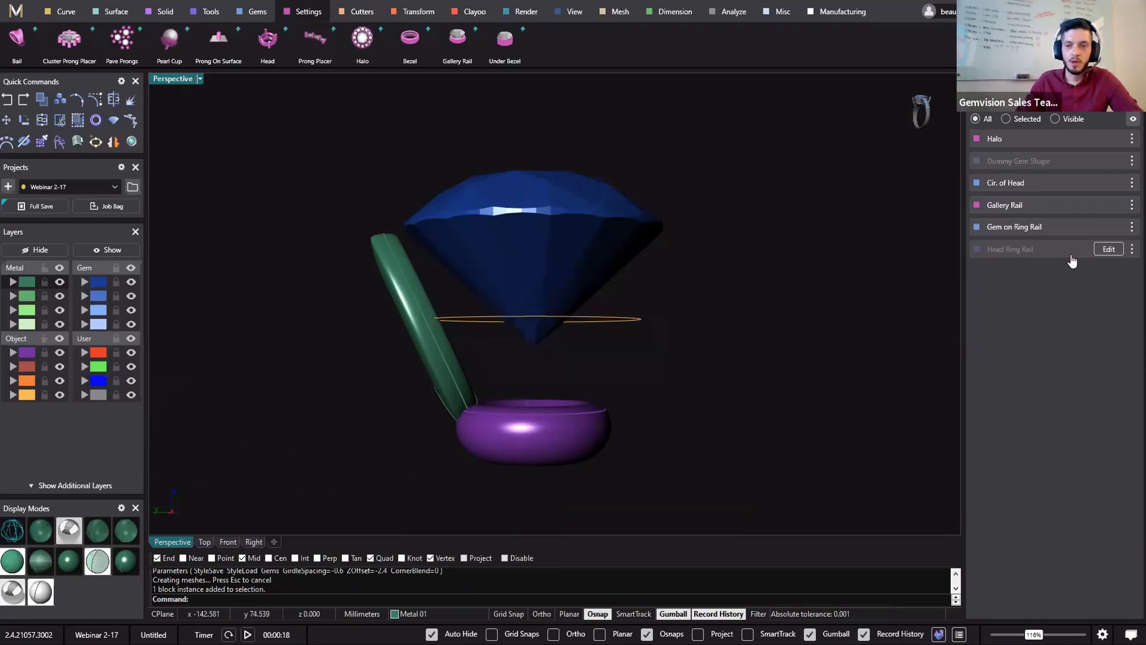
Rename the Gem on Ring Rail command as "Center Stone"
{"action": "left_click", "coordinate": [1132, 228]}
{"action": "left_click", "coordinate": [1103, 346]}
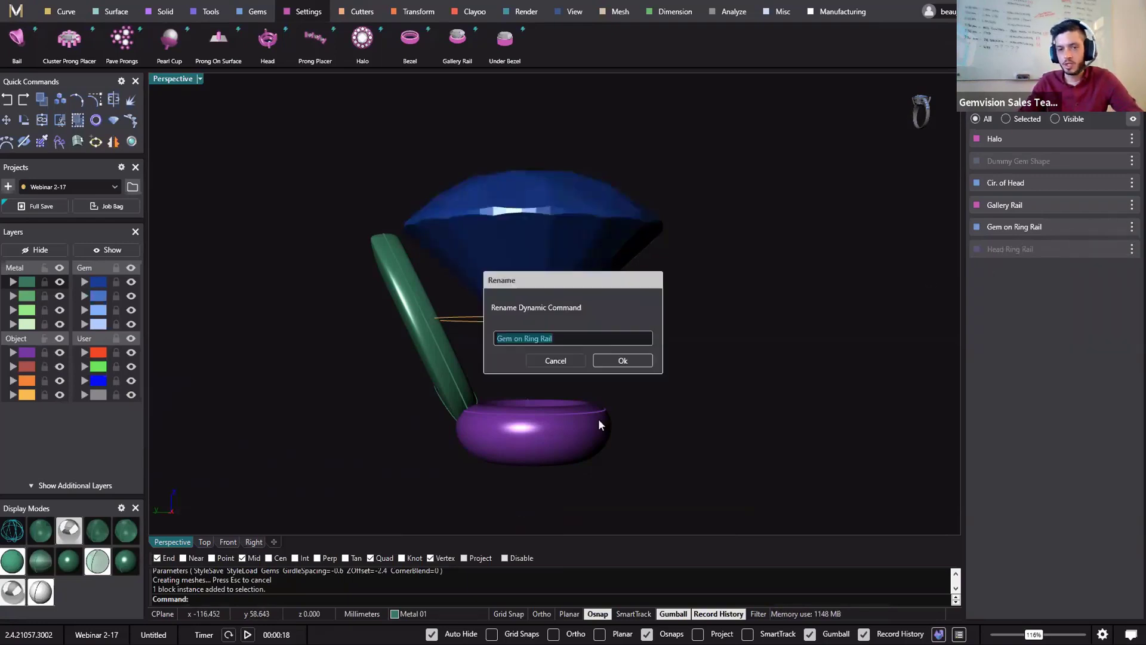
{"action": "type", "text": "Center Stone"}
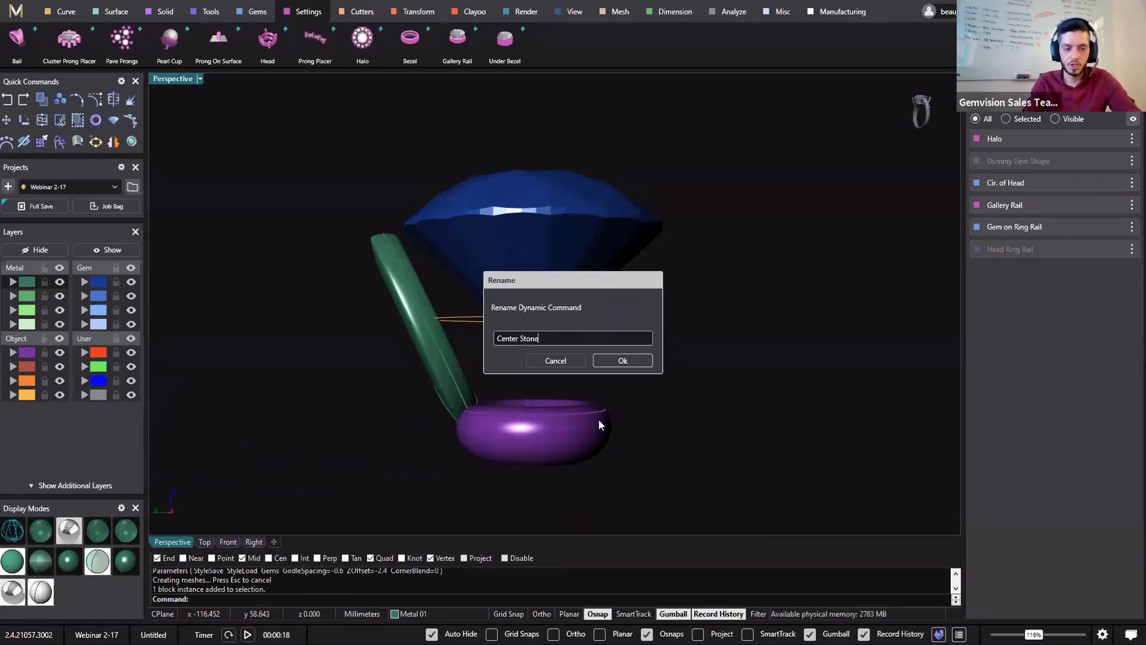
{"action": "key", "text": "Return"}
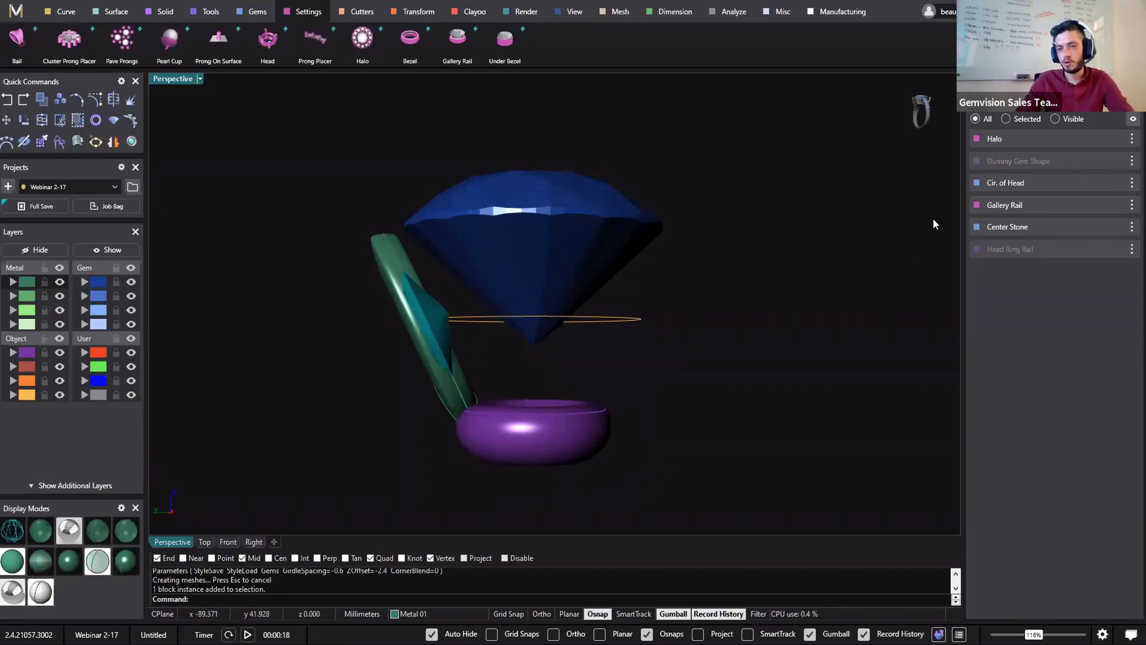
Rename the Gallery Rail command as "Base of Head"
{"action": "mouse_move", "coordinate": [1131, 206]}
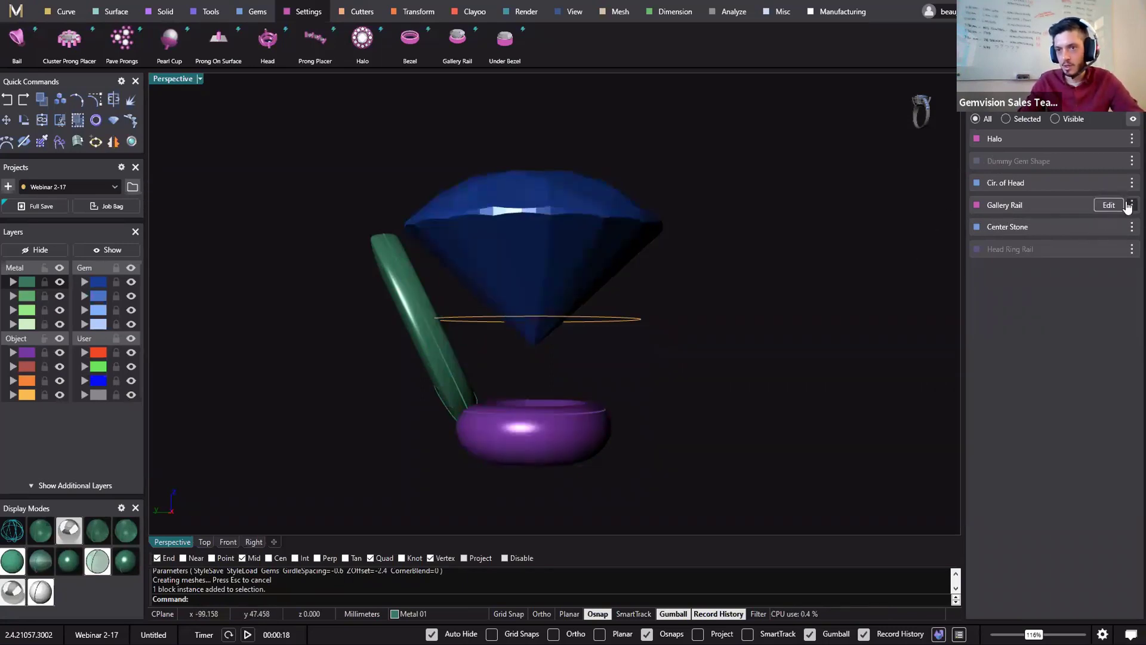
{"action": "left_click", "coordinate": [1132, 205]}
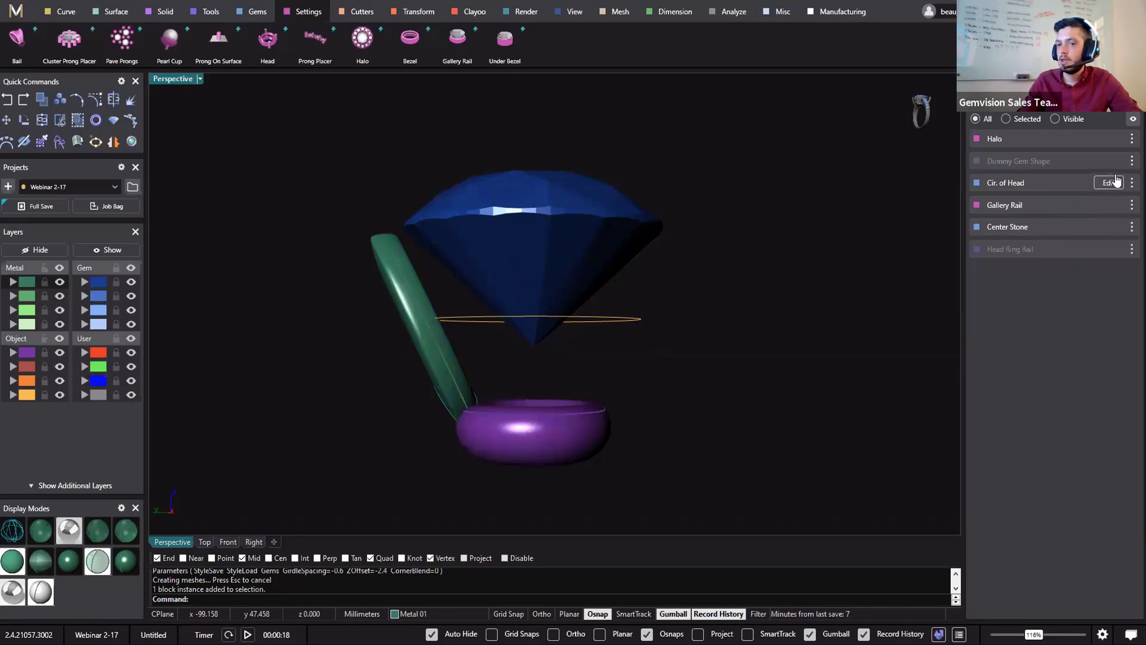
{"action": "left_click", "coordinate": [1132, 205]}
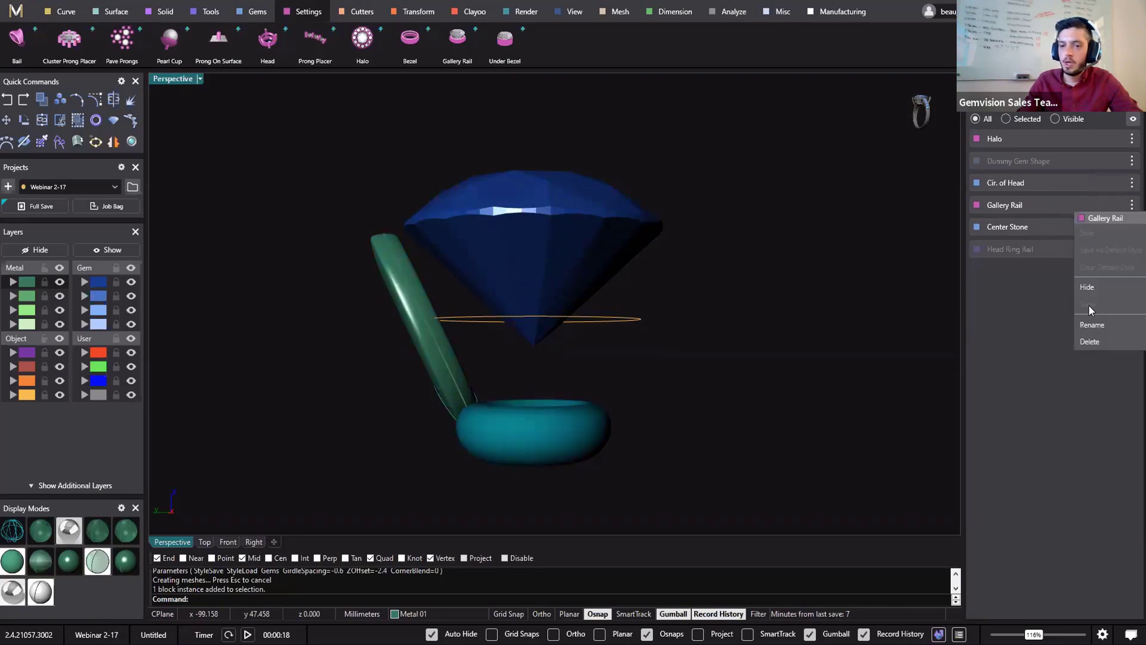
{"action": "left_click", "coordinate": [1132, 205]}
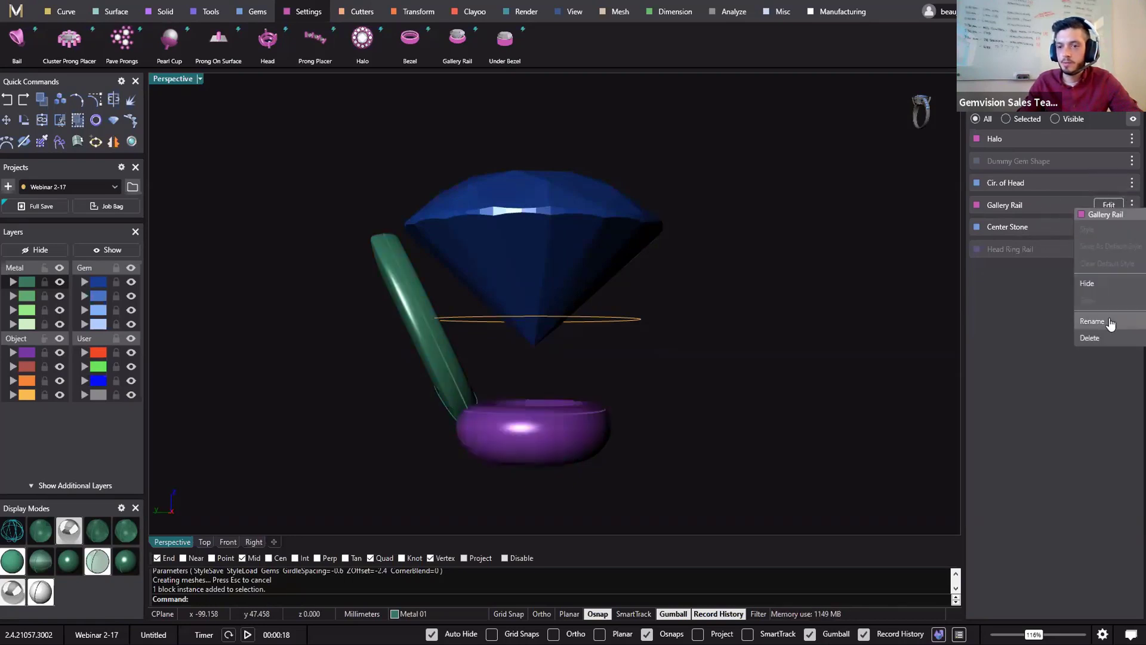
{"action": "left_click", "coordinate": [1104, 321]}
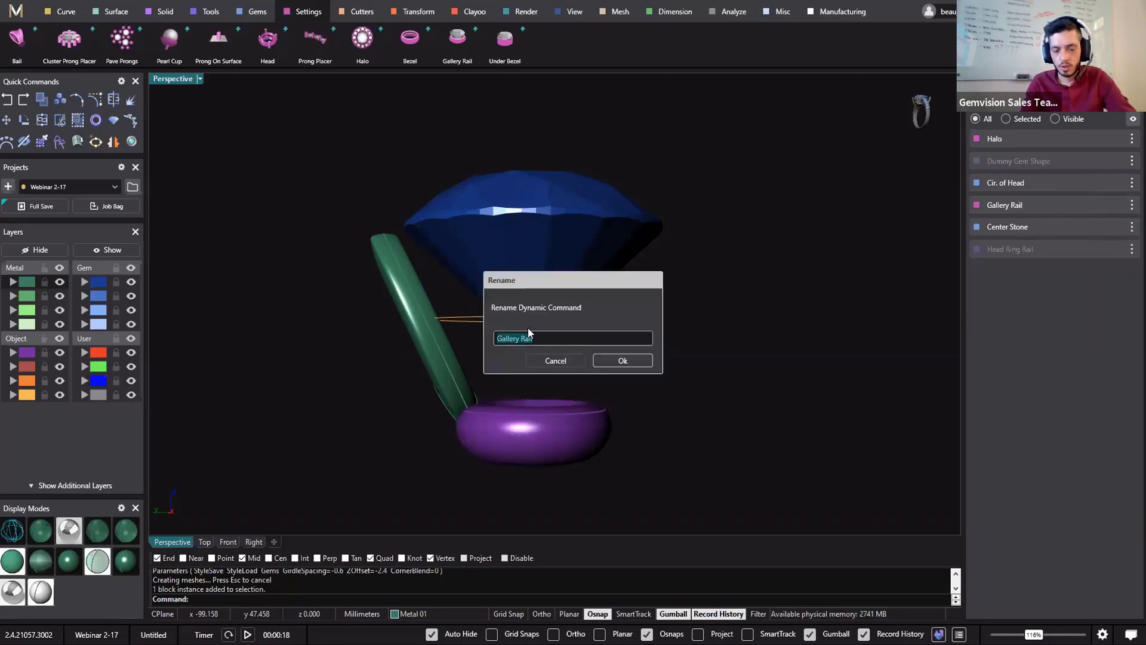
{"action": "type", "text": "Base of Head"}
{"action": "left_click", "coordinate": [623, 360]}
Rename the Halo command as "Pedal"
{"action": "right_click_drag", "start_coordinate": [753, 343], "coordinate": [767, 418]}
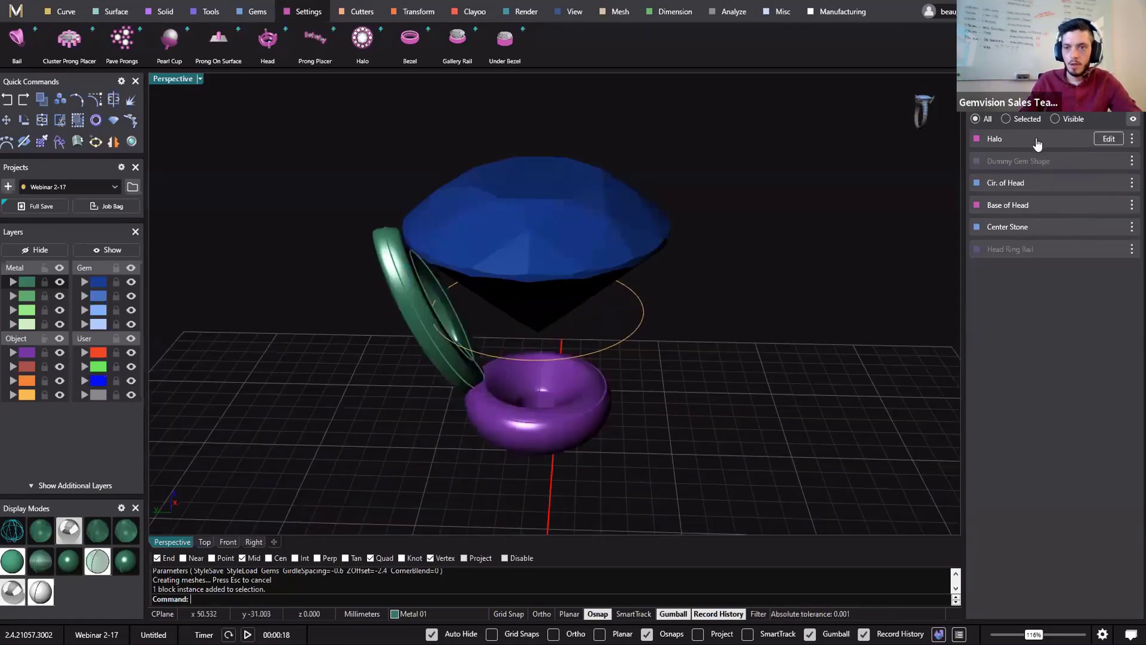
{"action": "left_click", "coordinate": [1132, 138]}
{"action": "left_click", "coordinate": [1093, 256]}
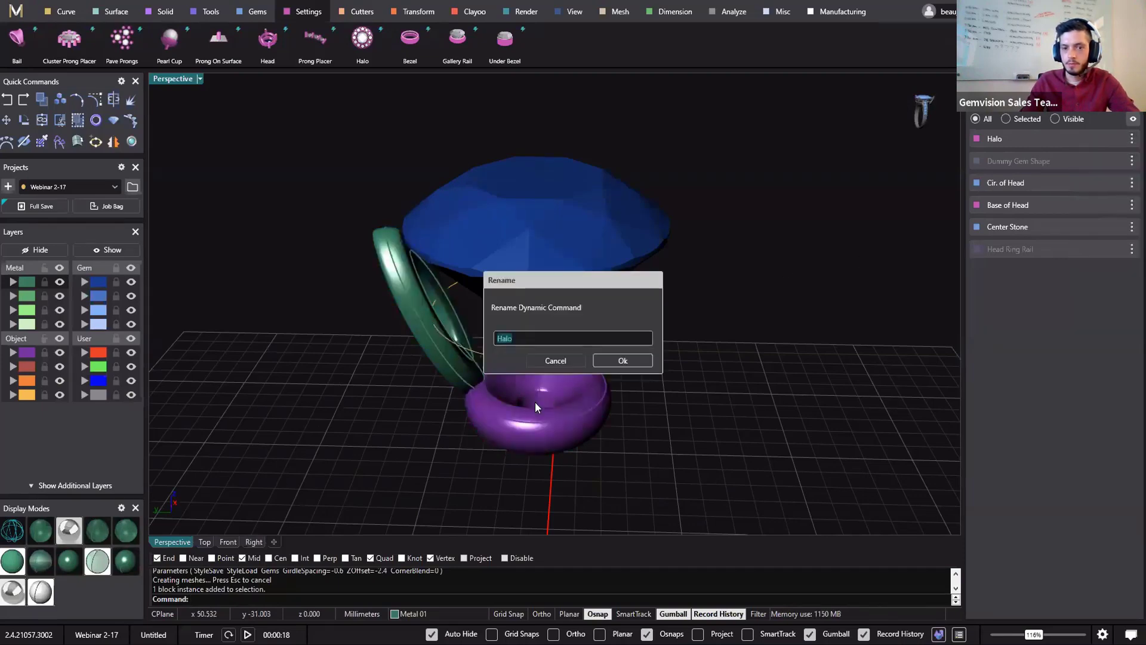
{"action": "type", "text": "Pea"}
{"action": "key", "text": "BackSpace"}
{"action": "type", "text": "dal"}
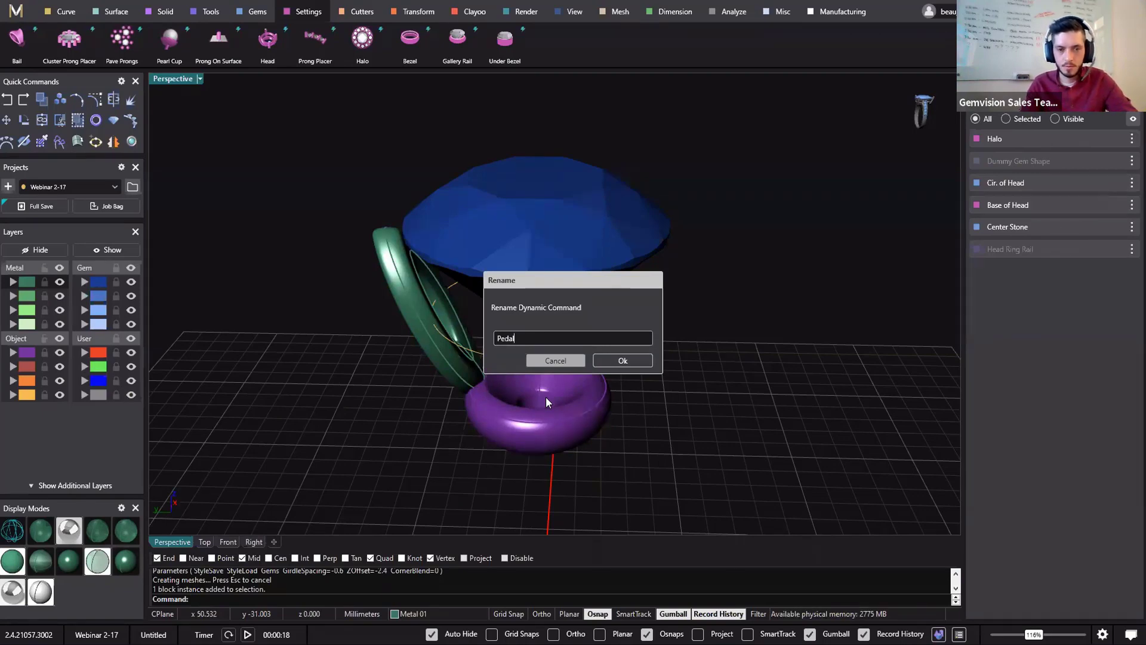
{"action": "left_click", "coordinate": [622, 360]}
Apply Taper to the marquise-shaped Pedal and choose the side that tapers it along its height
{"action": "right_click_drag", "start_coordinate": [524, 416], "coordinate": [654, 352]}
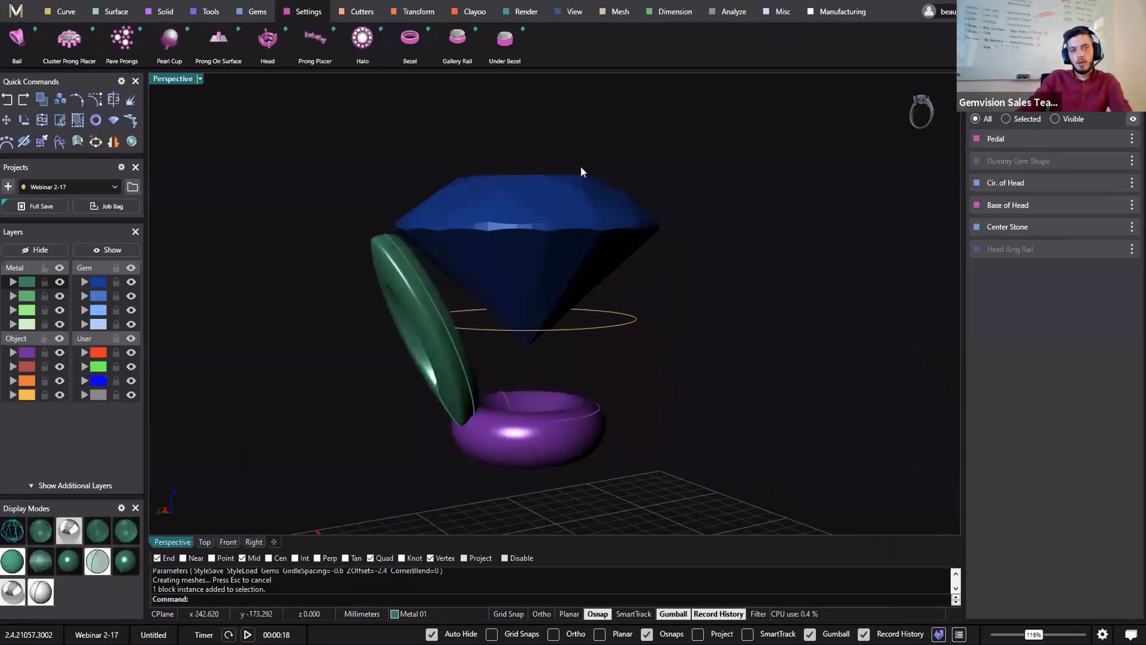
{"action": "right_click_drag", "start_coordinate": [533, 476], "coordinate": [547, 365]}
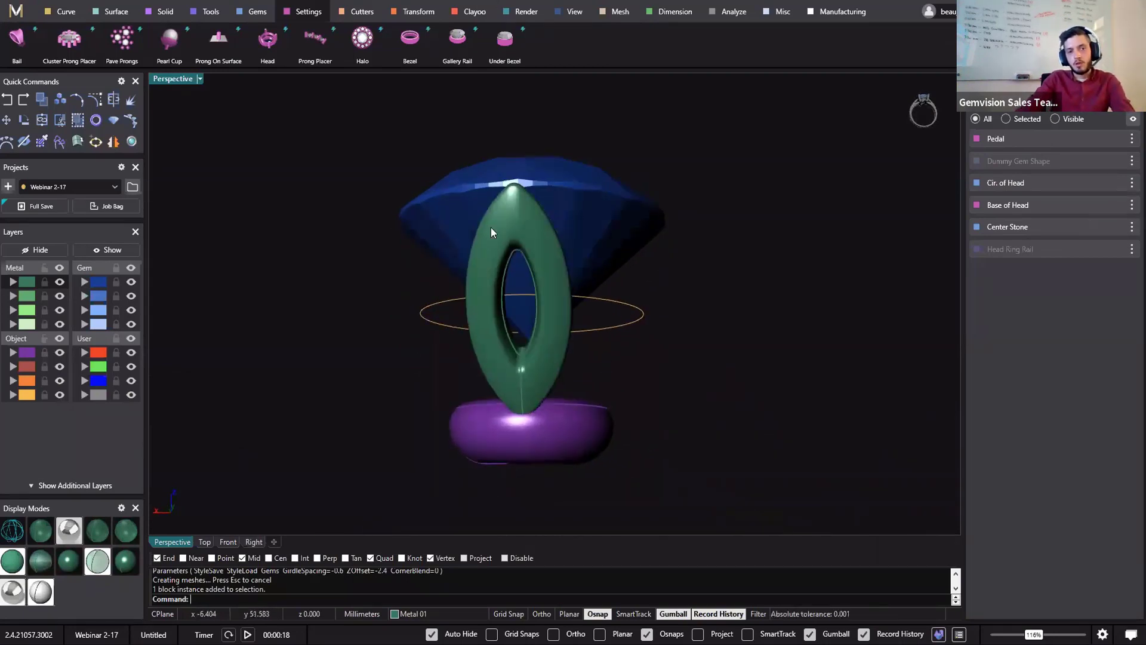
{"action": "right_click_drag", "start_coordinate": [561, 233], "coordinate": [435, 291]}
{"action": "left_click", "coordinate": [432, 285]}
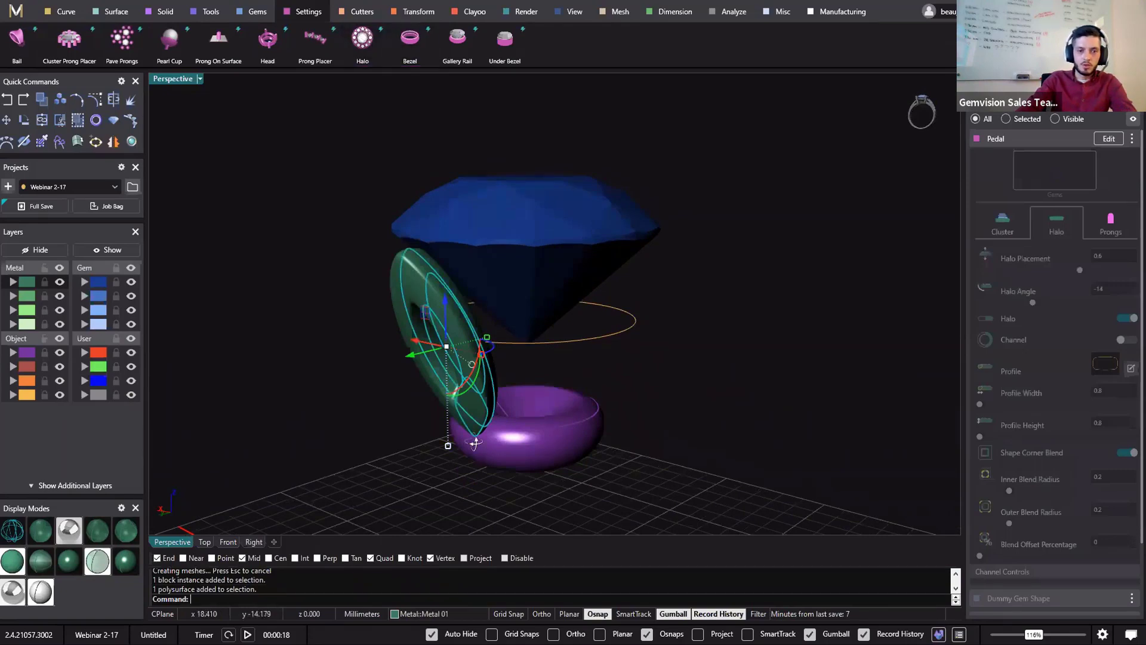
{"action": "right_click_drag", "start_coordinate": [501, 442], "coordinate": [541, 415]}
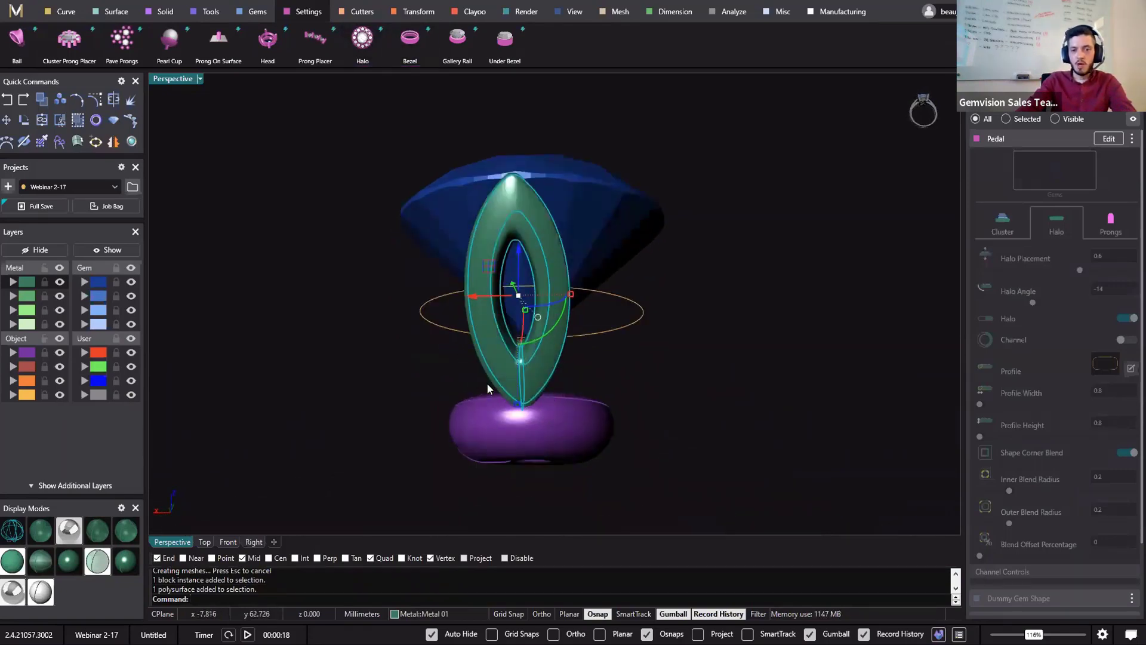
{"action": "right_click_drag", "start_coordinate": [519, 373], "coordinate": [506, 453]}
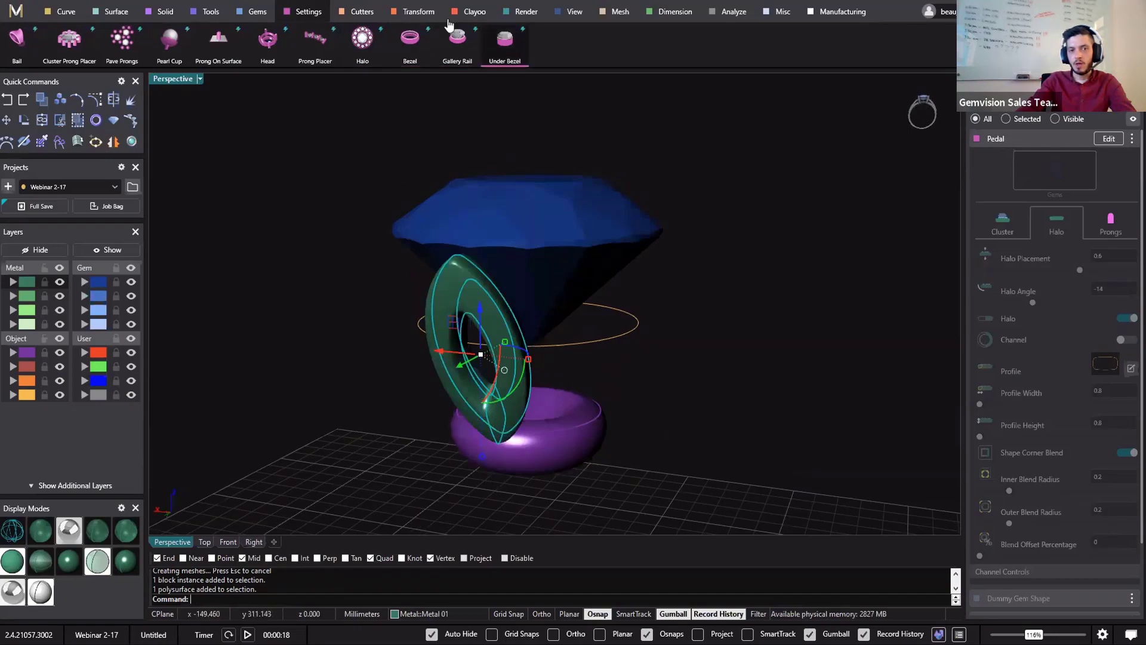
{"action": "left_click", "coordinate": [410, 22]}
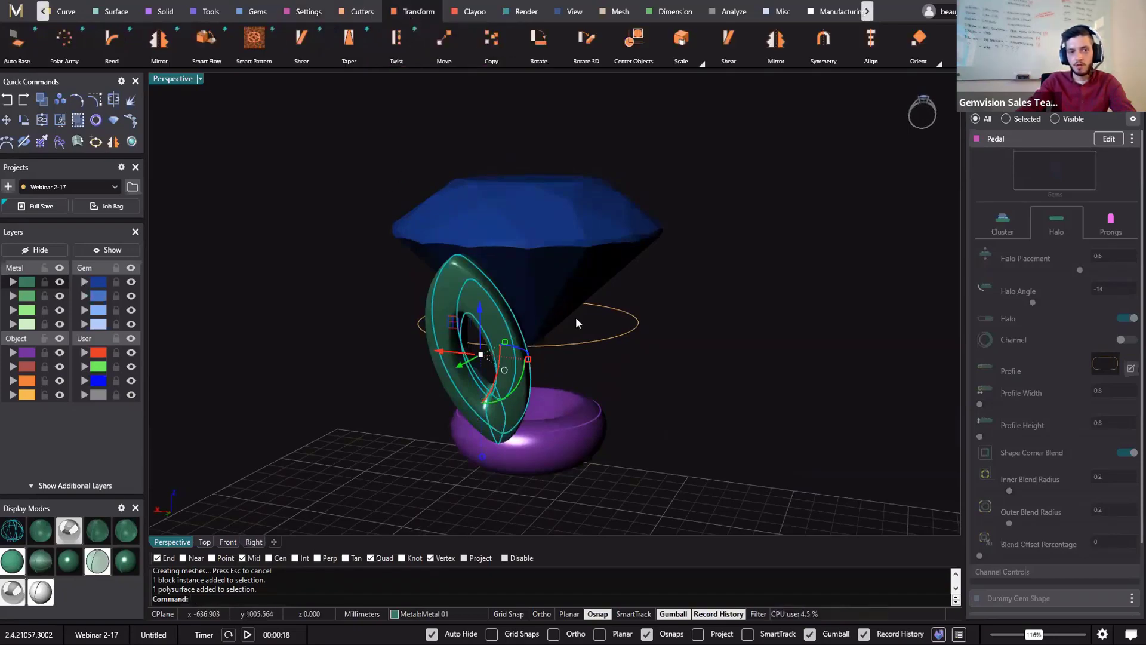
{"action": "left_click", "coordinate": [356, 62]}
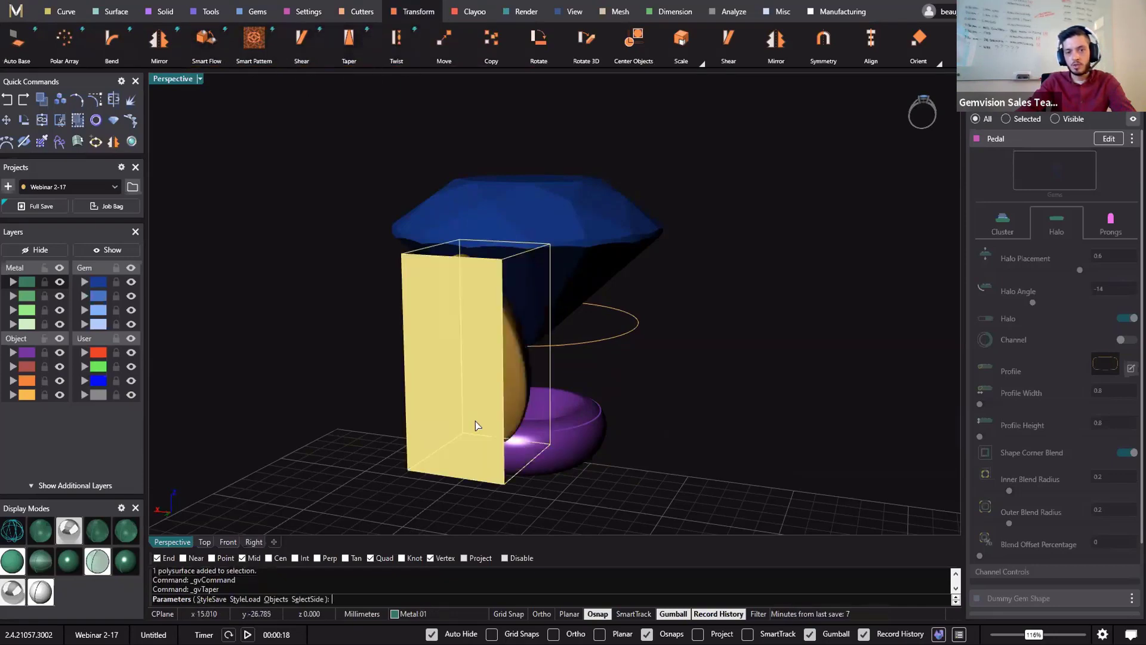
{"action": "right_click_drag", "start_coordinate": [475, 424], "coordinate": [509, 236]}
{"action": "left_click", "coordinate": [509, 238]}
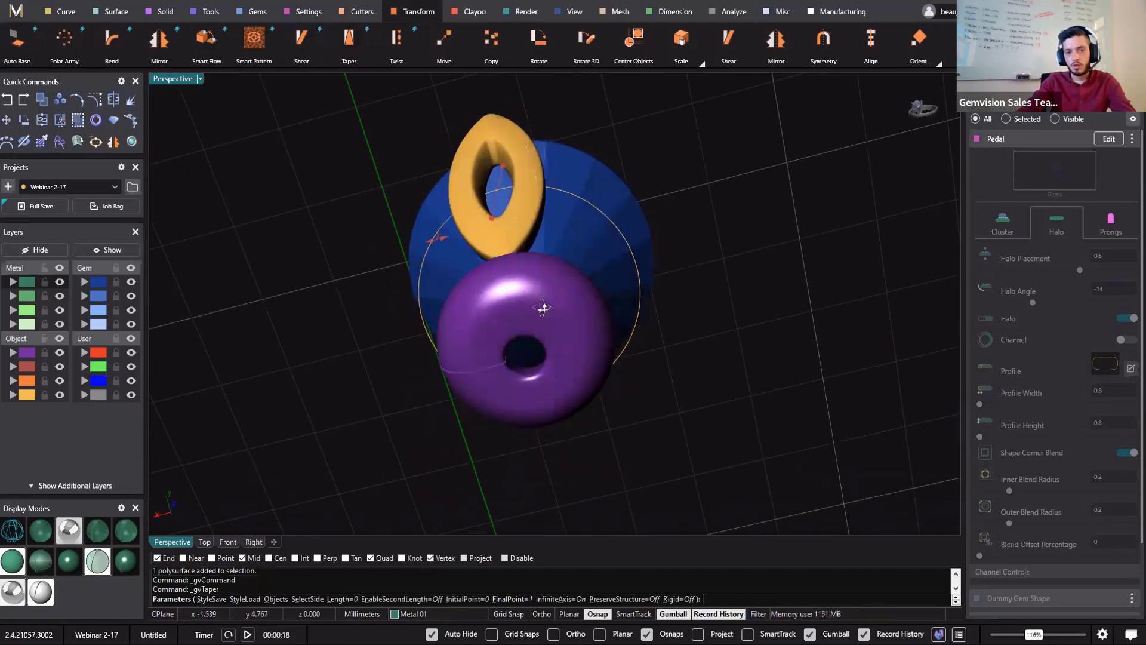
Set the taper length to -0.6 and its initial point to 0.3 to narrow the Pedal's lower end, and accept it
{"action": "right_click_drag", "start_coordinate": [546, 327], "coordinate": [467, 416]}
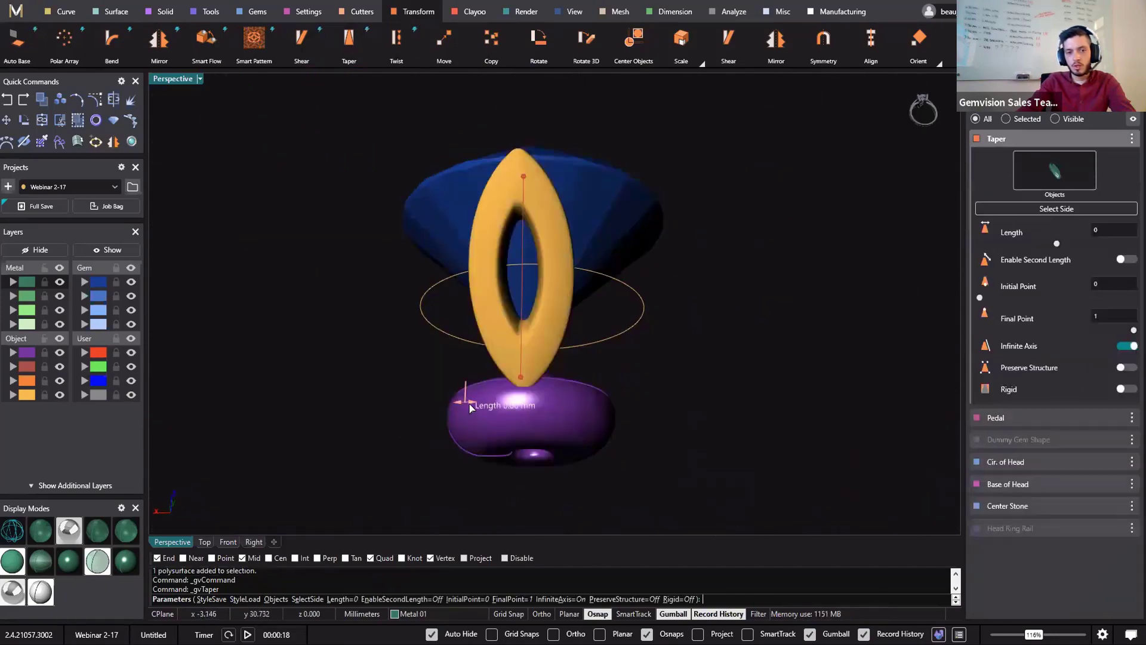
{"action": "left_click_drag", "start_coordinate": [480, 403], "coordinate": [496, 401]}
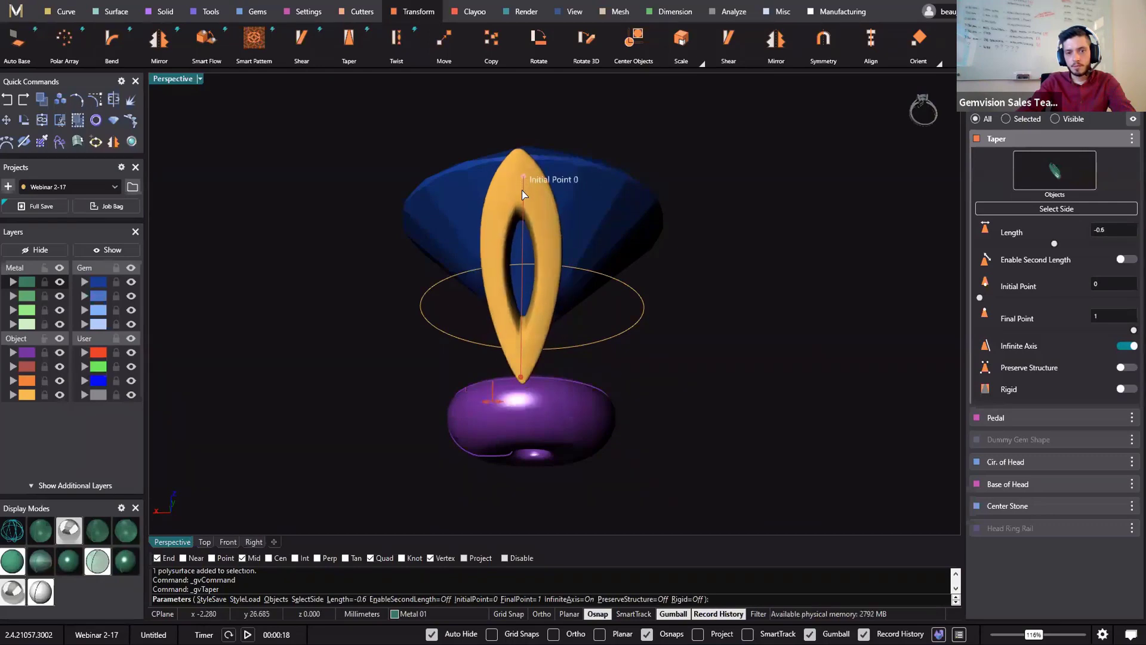
{"action": "left_click_drag", "start_coordinate": [522, 206], "coordinate": [552, 275]}
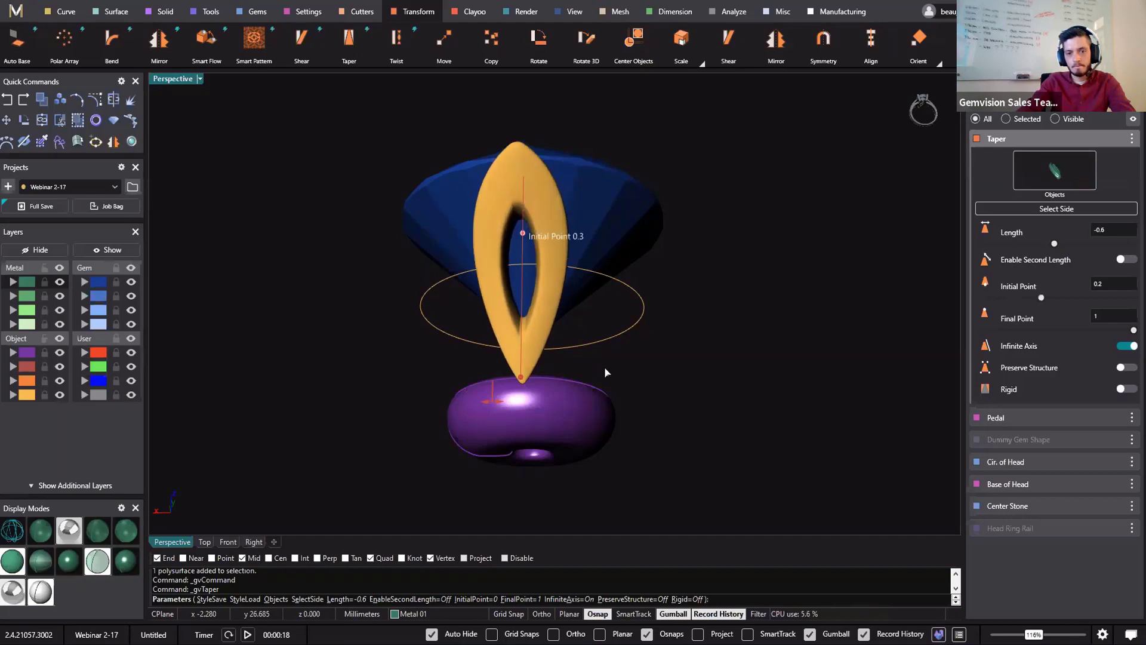
{"action": "right_click_drag", "start_coordinate": [605, 373], "coordinate": [518, 424]}
{"action": "right_click_drag", "start_coordinate": [845, 330], "coordinate": [429, 328]}
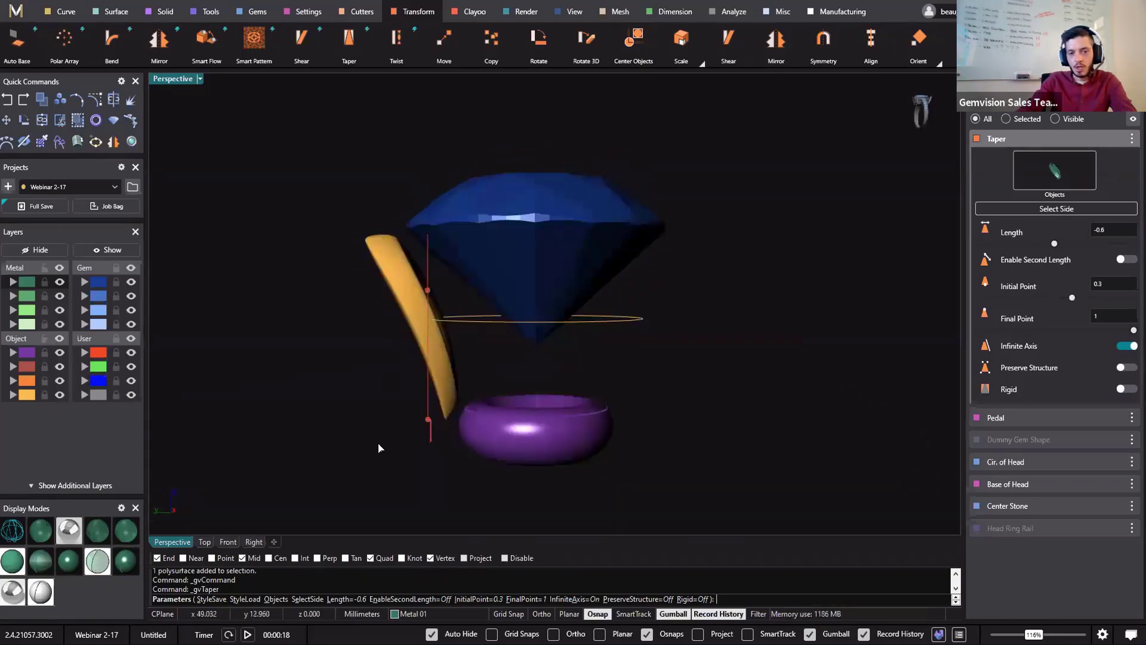
{"action": "key", "text": "Return"}
{"action": "right_click_drag", "start_coordinate": [485, 486], "coordinate": [483, 316]}
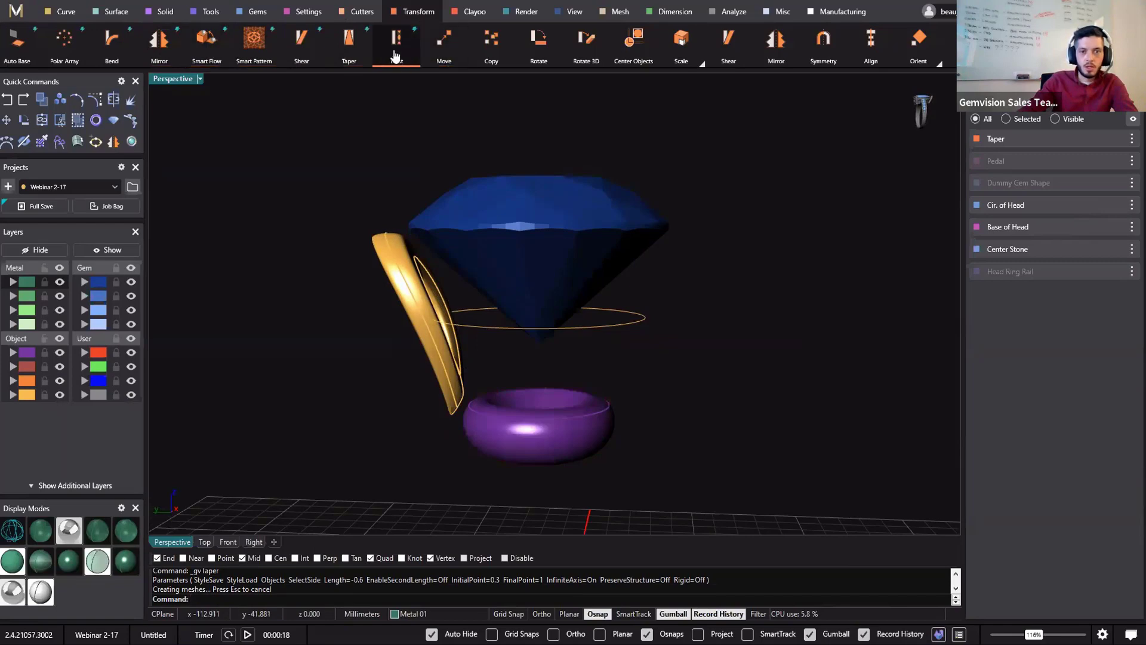
{"action": "right_click_drag", "start_coordinate": [367, 184], "coordinate": [292, 186]}
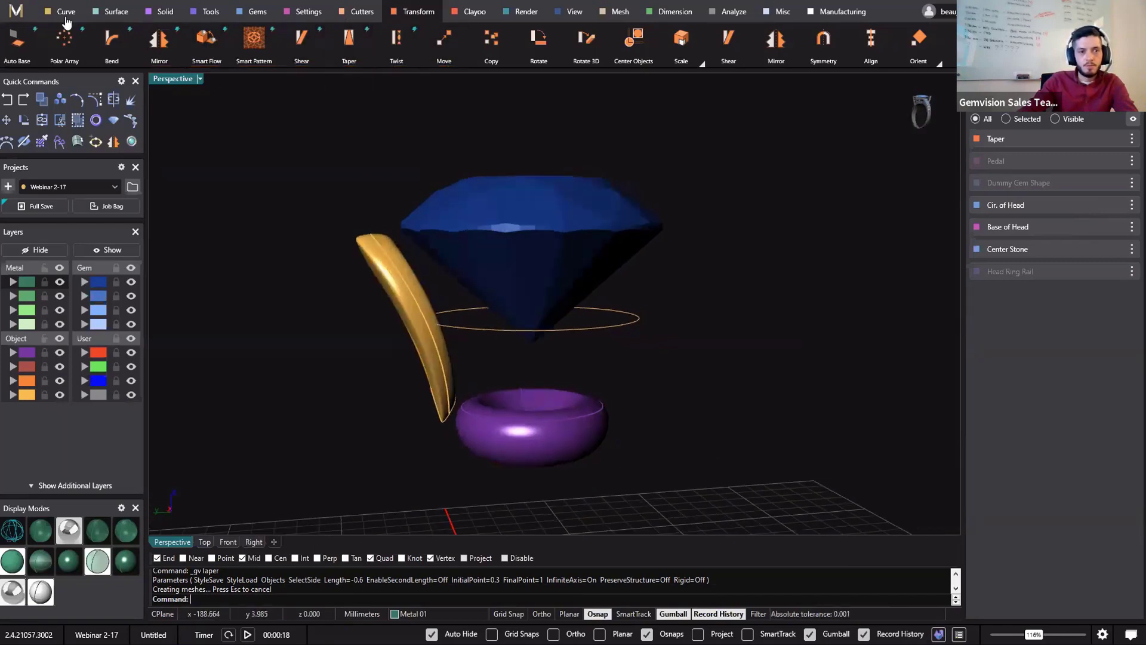
{"action": "left_click", "coordinate": [384, 278]}
{"action": "right_click", "coordinate": [262, 419]}
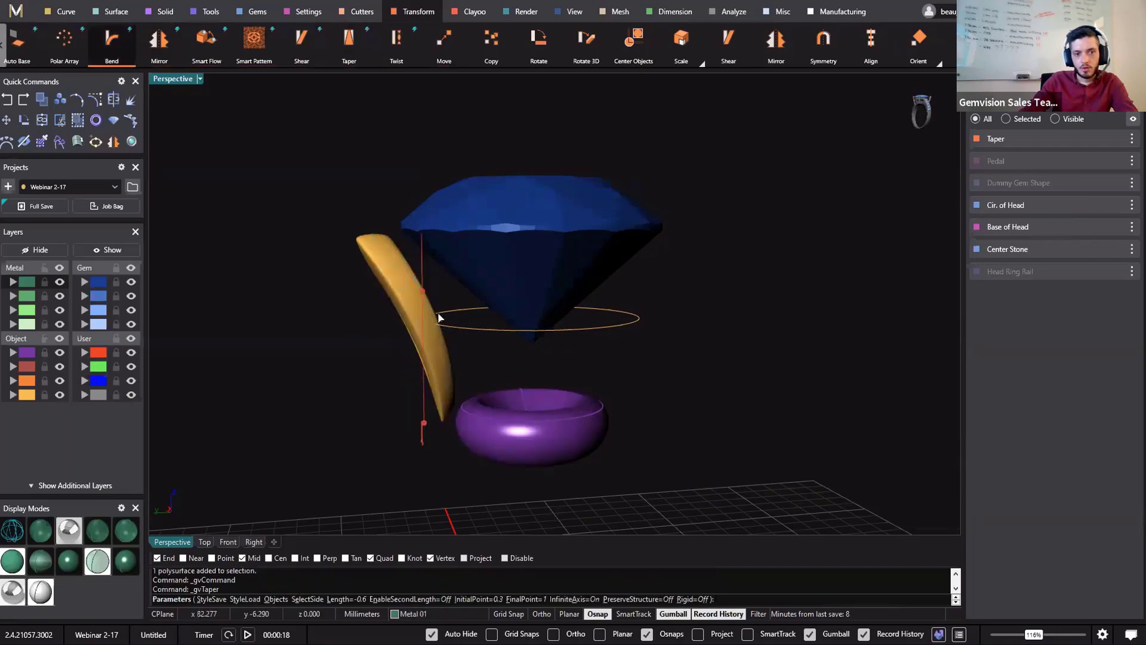
{"action": "right_click_drag", "start_coordinate": [500, 481], "coordinate": [568, 480]}
{"action": "right_click", "coordinate": [299, 421]}
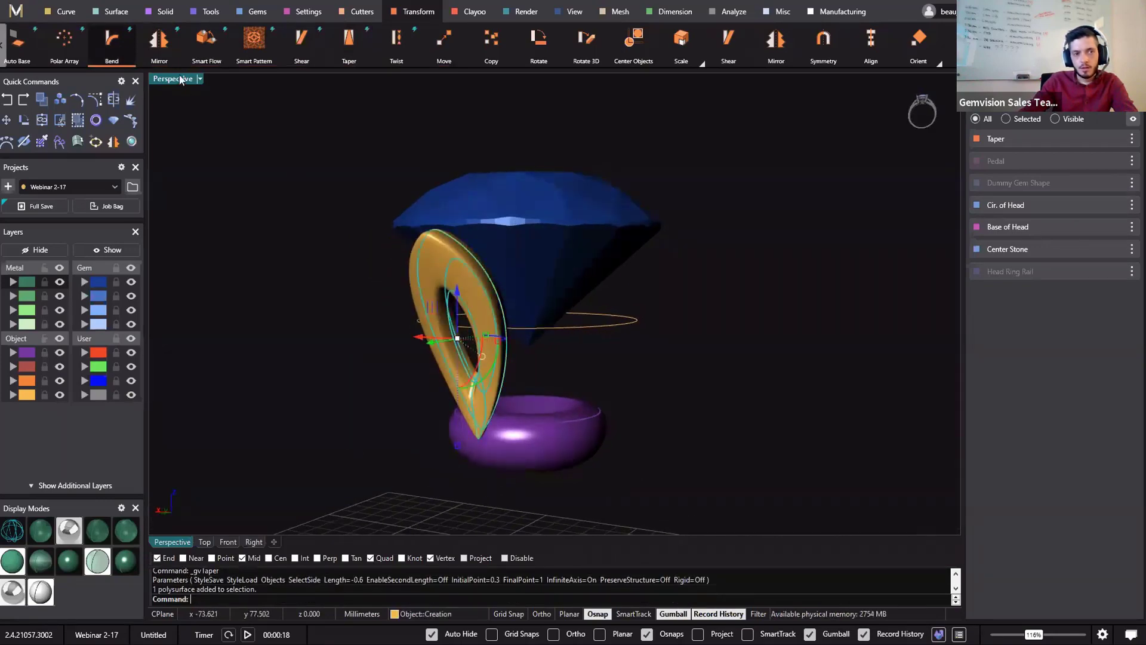
Bend the tapered Pedal along its height by -5 degrees, curving its upper end toward the diamond
{"action": "left_click", "coordinate": [108, 45]}
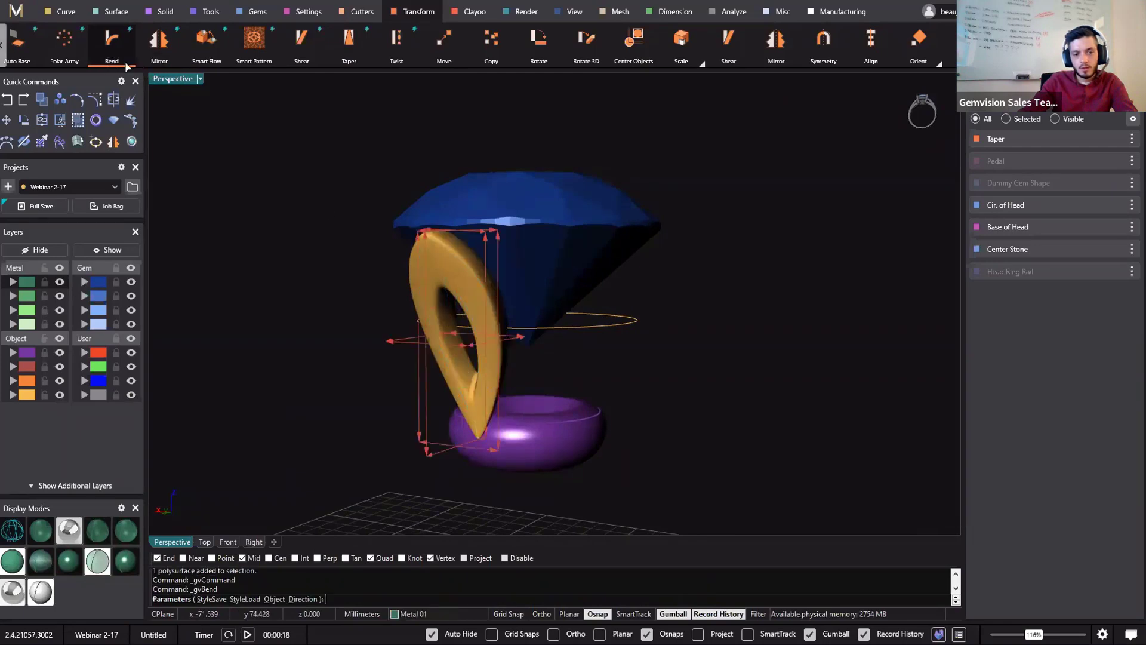
{"action": "right_click_drag", "start_coordinate": [600, 392], "coordinate": [388, 234]}
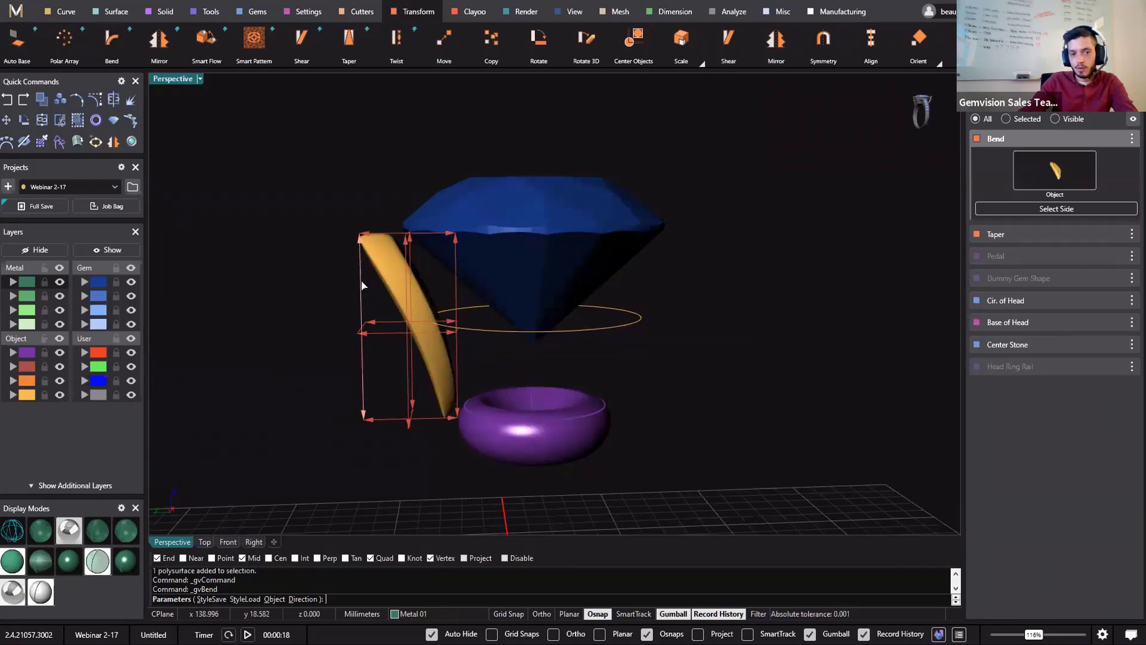
{"action": "left_click", "coordinate": [392, 240]}
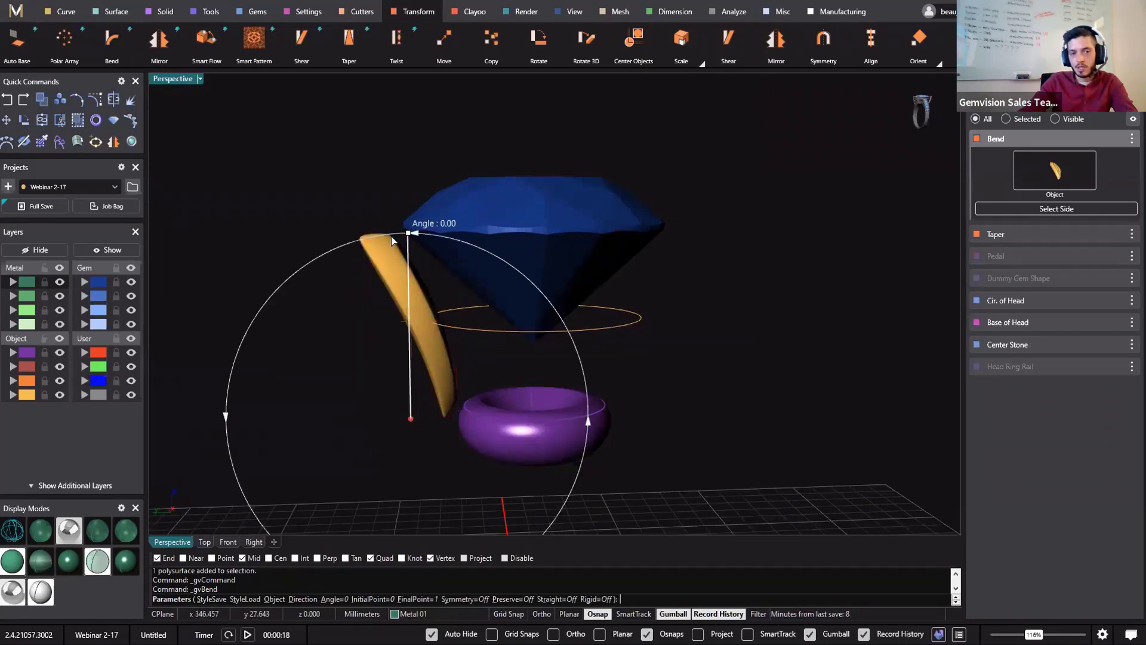
{"action": "left_click_drag", "start_coordinate": [421, 234], "coordinate": [430, 236]}
{"action": "key", "text": "Return"}
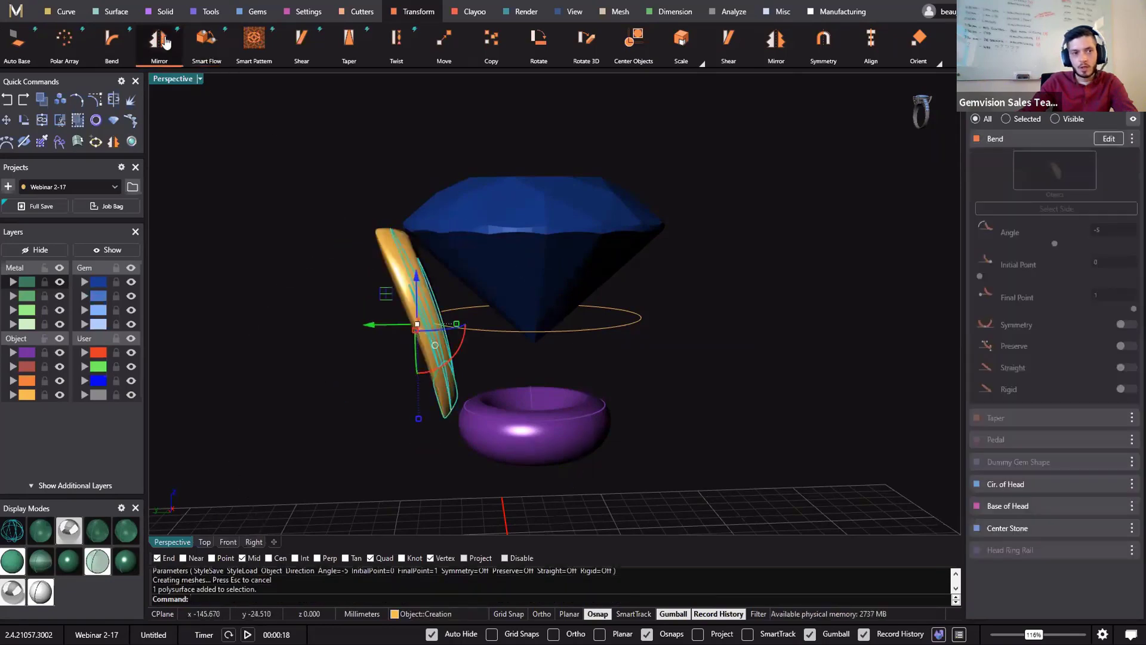
Apply another Bend to the Pedal from its opposite end at -10 degrees, swinging its lower end onto the base rail
{"action": "left_click", "coordinate": [111, 39]}
{"action": "right_click_drag", "start_coordinate": [550, 413], "coordinate": [545, 279]}
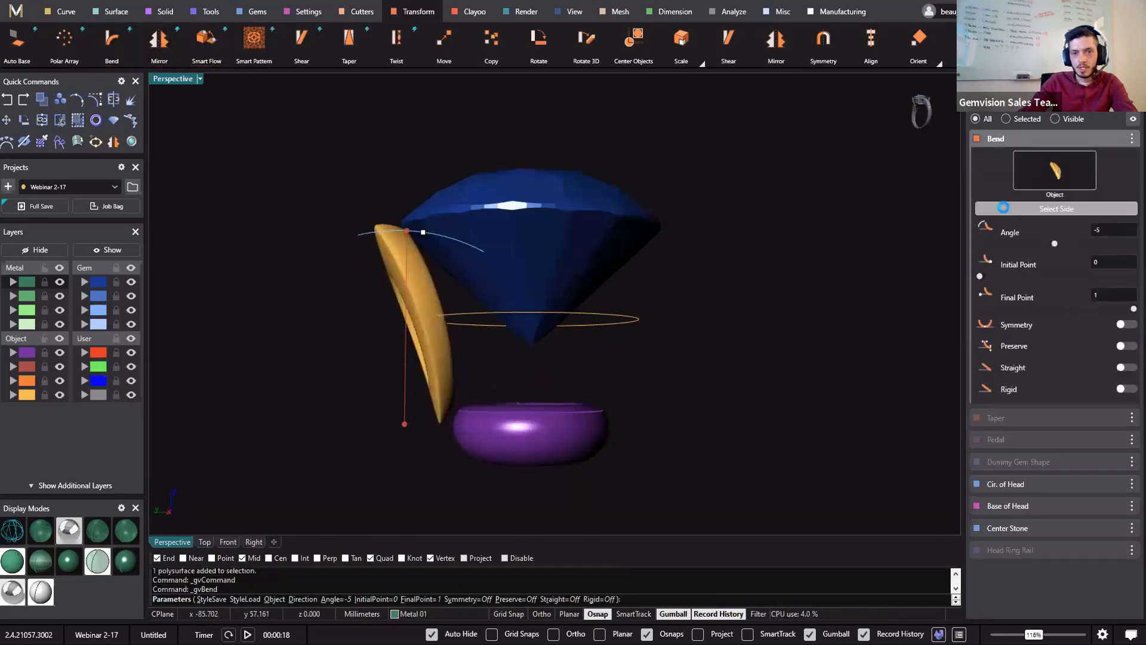
{"action": "right_click_drag", "start_coordinate": [503, 353], "coordinate": [532, 403]}
{"action": "left_click", "coordinate": [435, 406]}
{"action": "mouse_move", "coordinate": [411, 424]}
{"action": "left_click_drag", "start_coordinate": [427, 423], "coordinate": [448, 425]}
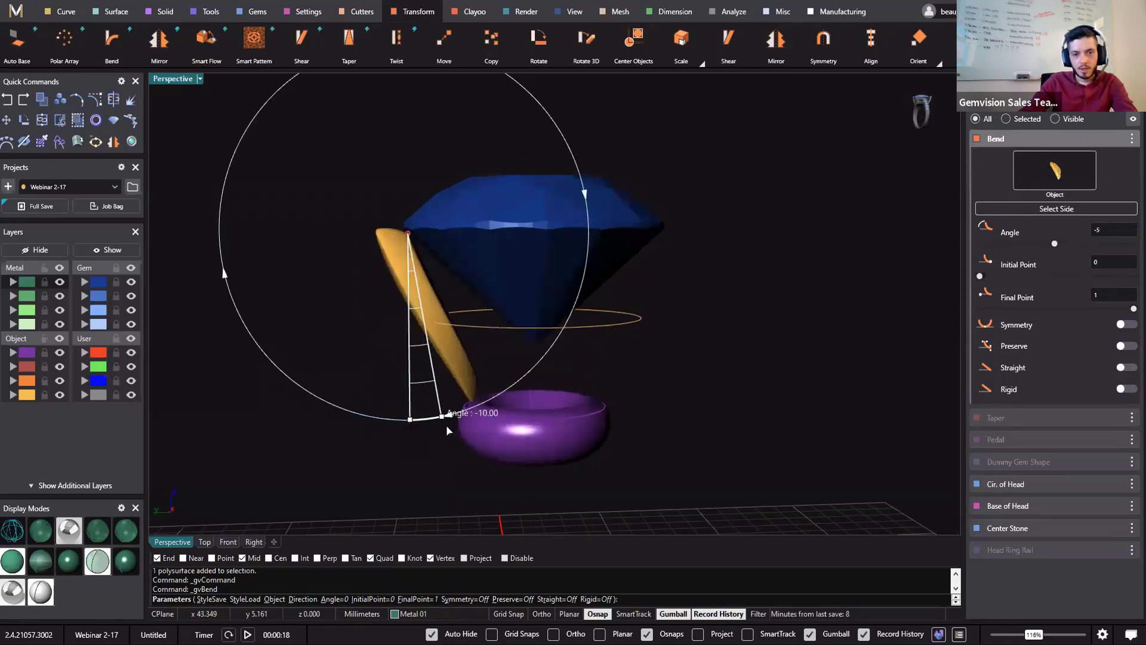
{"action": "right_click", "coordinate": [445, 425]}
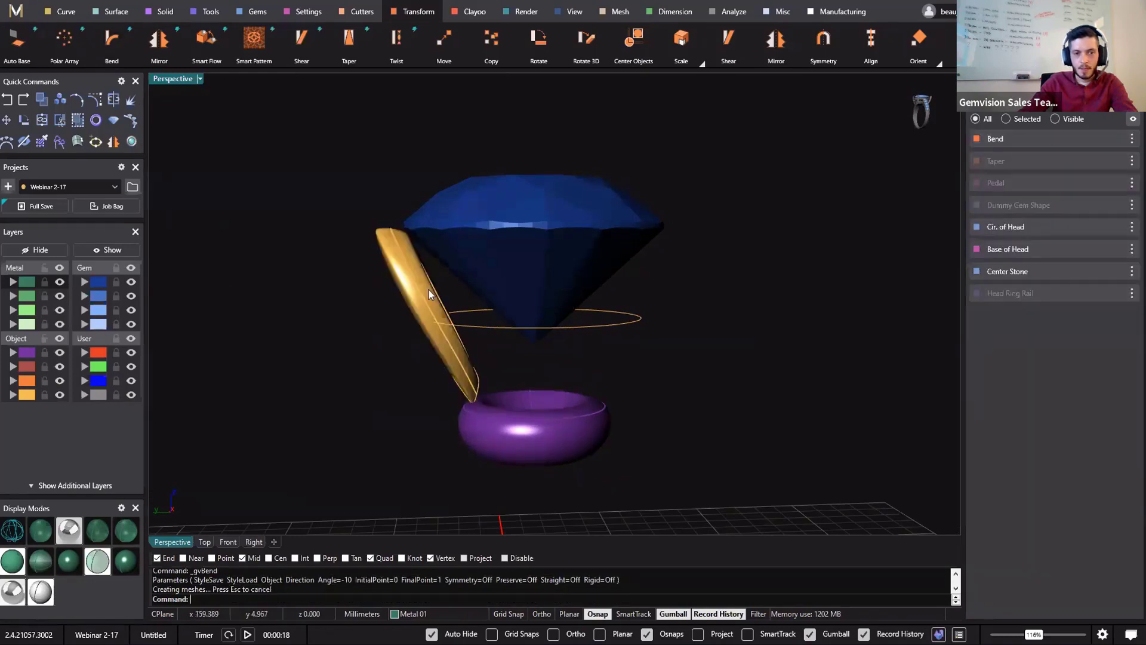
Apply Shear to the bent Pedal and choose the side that slants it along its height
{"action": "right_click_drag", "start_coordinate": [379, 427], "coordinate": [512, 331]}
{"action": "left_click", "coordinate": [512, 326]}
{"action": "right_click_drag", "start_coordinate": [631, 430], "coordinate": [496, 393]}
{"action": "left_click", "coordinate": [307, 59]}
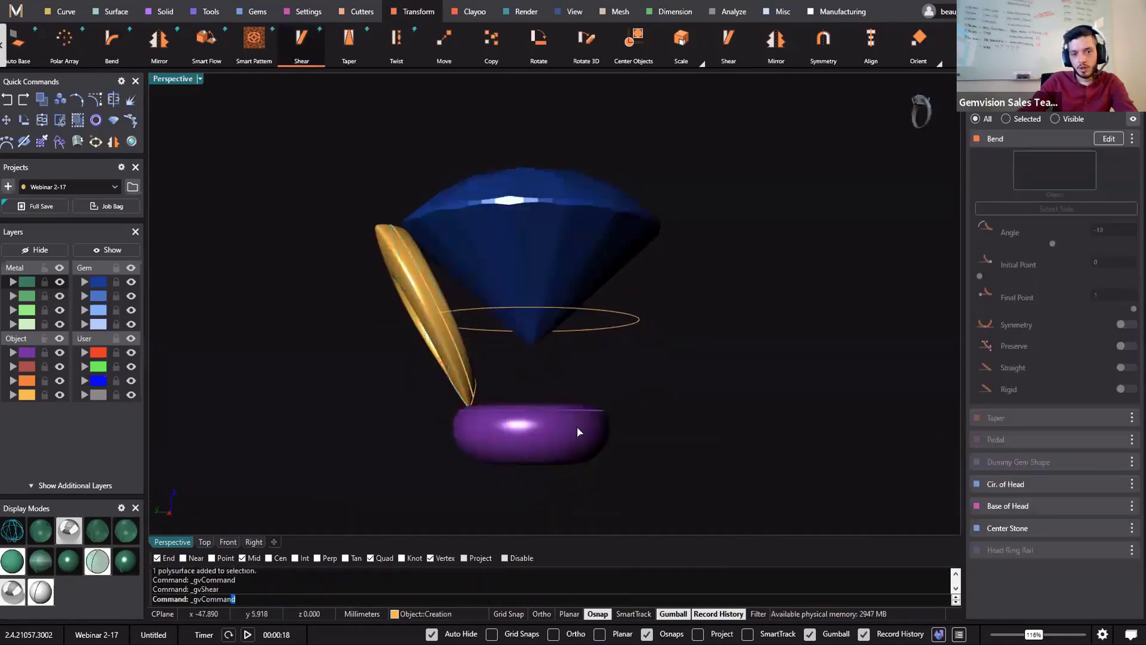
{"action": "right_click_drag", "start_coordinate": [468, 312], "coordinate": [588, 394]}
{"action": "left_click", "coordinate": [400, 341]}
{"action": "right_click_drag", "start_coordinate": [399, 341], "coordinate": [367, 323]}
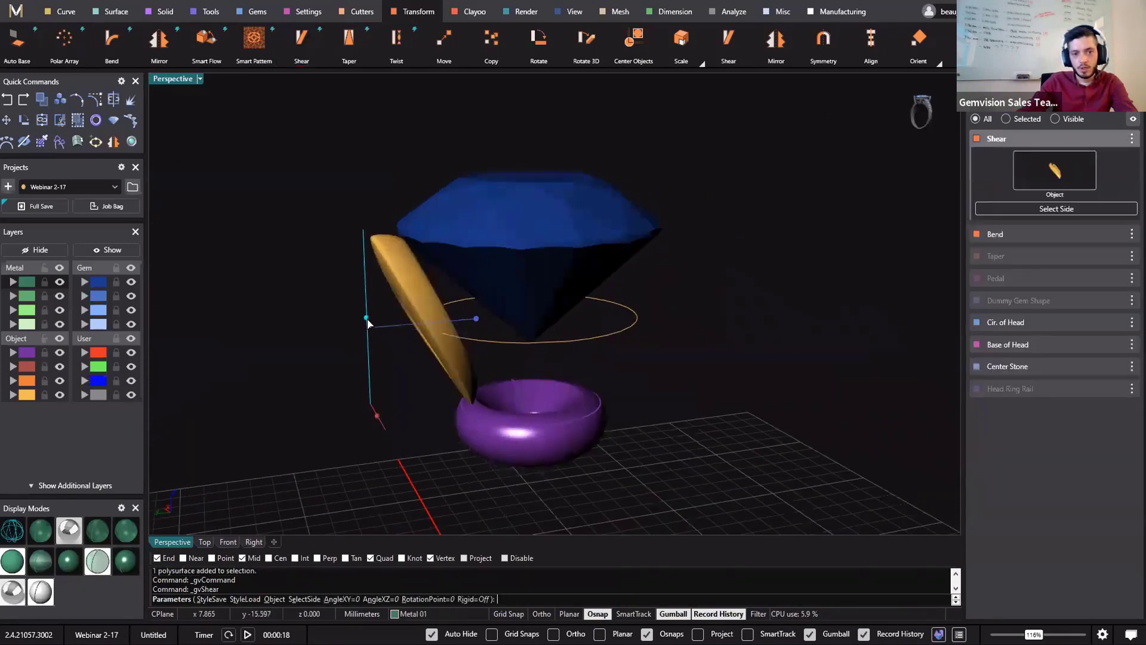
Set the shear's Angle XZ to 22 and its rotation point to 0.2, and accept it
{"action": "mouse_move", "coordinate": [367, 319]}
{"action": "left_mouse_down"}
{"action": "mouse_move", "coordinate": [366, 297]}
{"action": "mouse_move", "coordinate": [362, 313]}
{"action": "left_mouse_up"}
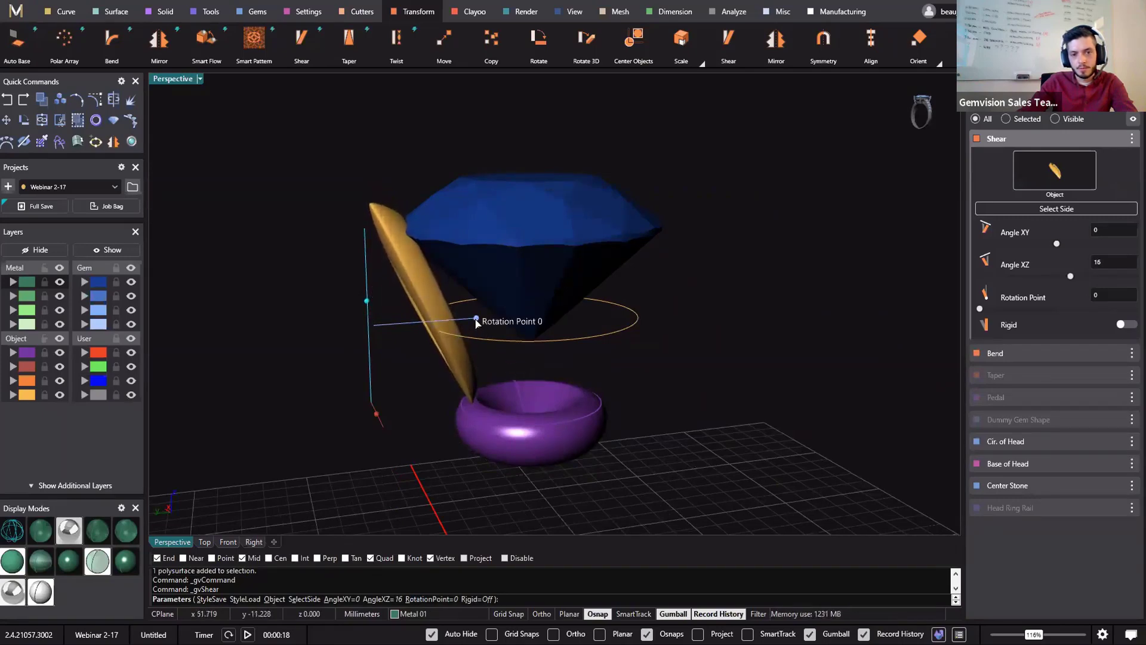
{"action": "left_click_drag", "start_coordinate": [471, 326], "coordinate": [454, 335]}
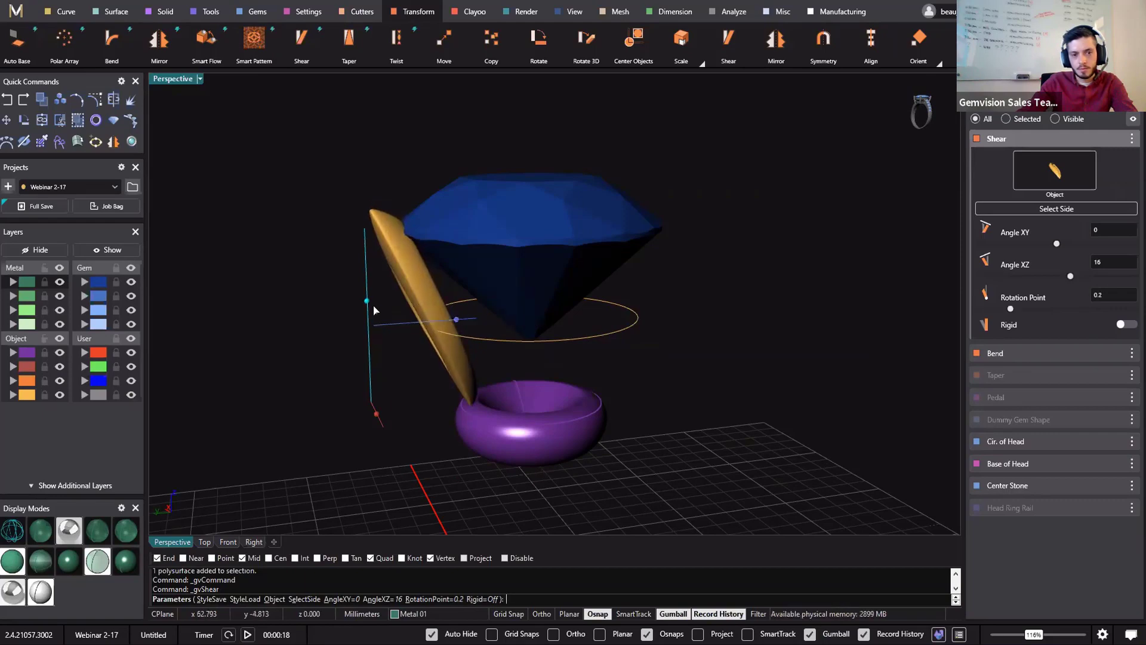
{"action": "left_click_drag", "start_coordinate": [366, 303], "coordinate": [362, 298]}
{"action": "right_click_drag", "start_coordinate": [477, 460], "coordinate": [673, 412]}
{"action": "right_click", "coordinate": [673, 412]}
{"action": "right_click_drag", "start_coordinate": [736, 432], "coordinate": [572, 487]}
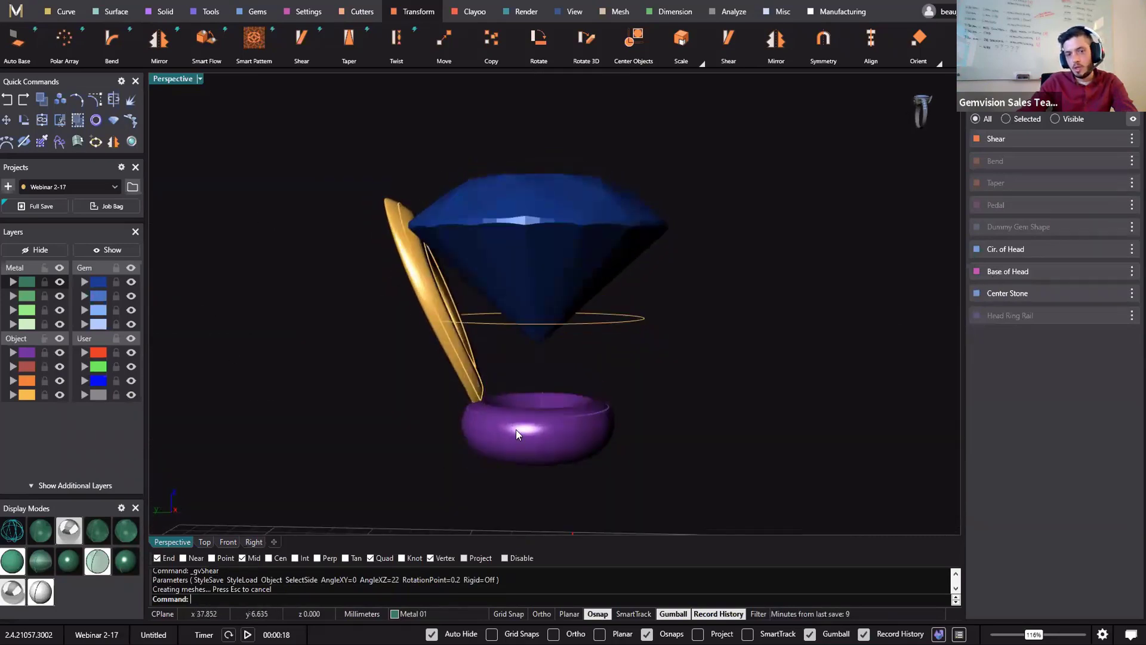
Edit the Cir. of Head curve to a girdle spacing of -0.7 and a Z offset of -2.6, and accept it
{"action": "mouse_move", "coordinate": [1088, 279]}
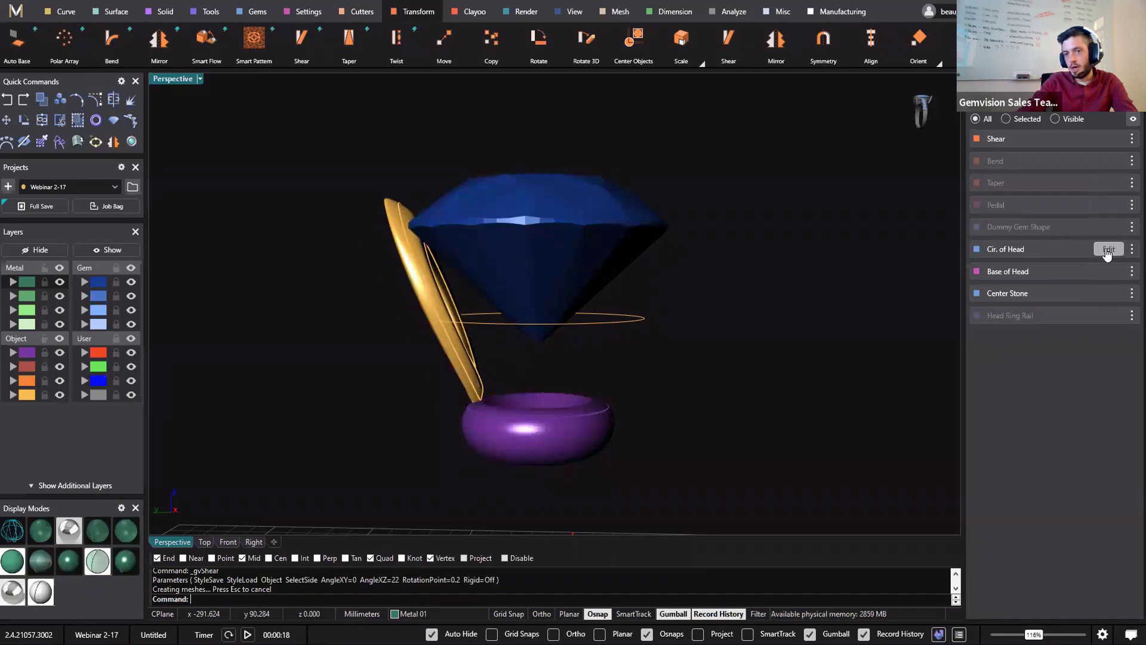
{"action": "left_click", "coordinate": [1107, 251]}
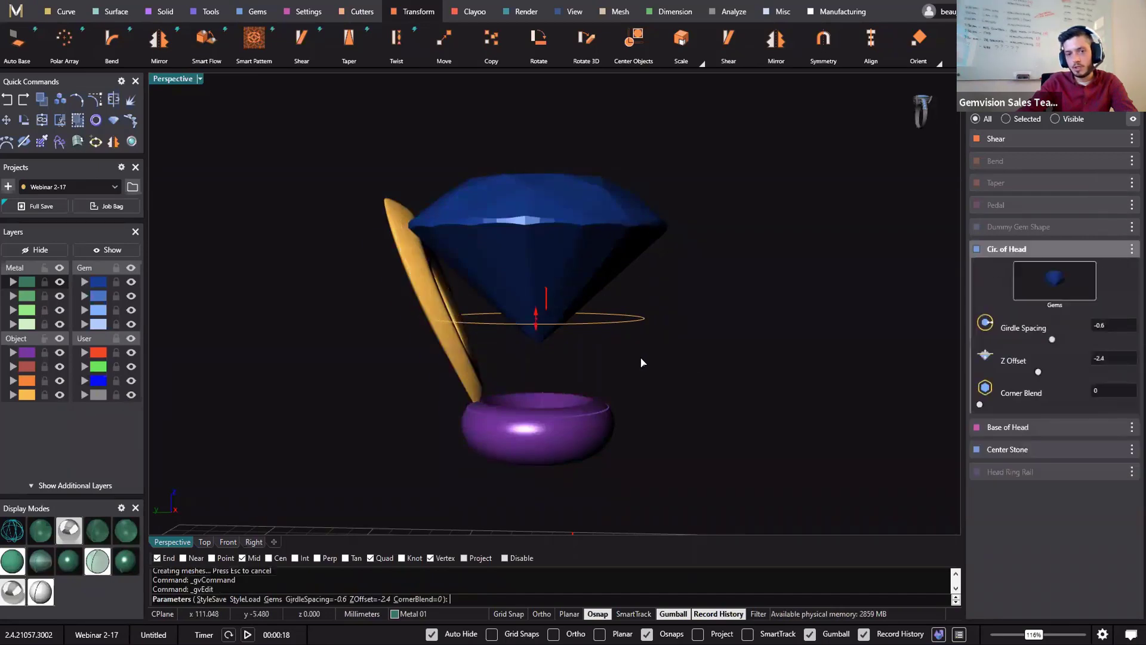
{"action": "right_click_drag", "start_coordinate": [639, 361], "coordinate": [520, 263]}
{"action": "scroll", "coordinate": [559, 323], "scroll_direction": "up", "scroll_amount": 5}
{"action": "left_click_drag", "start_coordinate": [522, 287], "coordinate": [521, 306]}
{"action": "right_click_drag", "start_coordinate": [518, 320], "coordinate": [554, 322]}
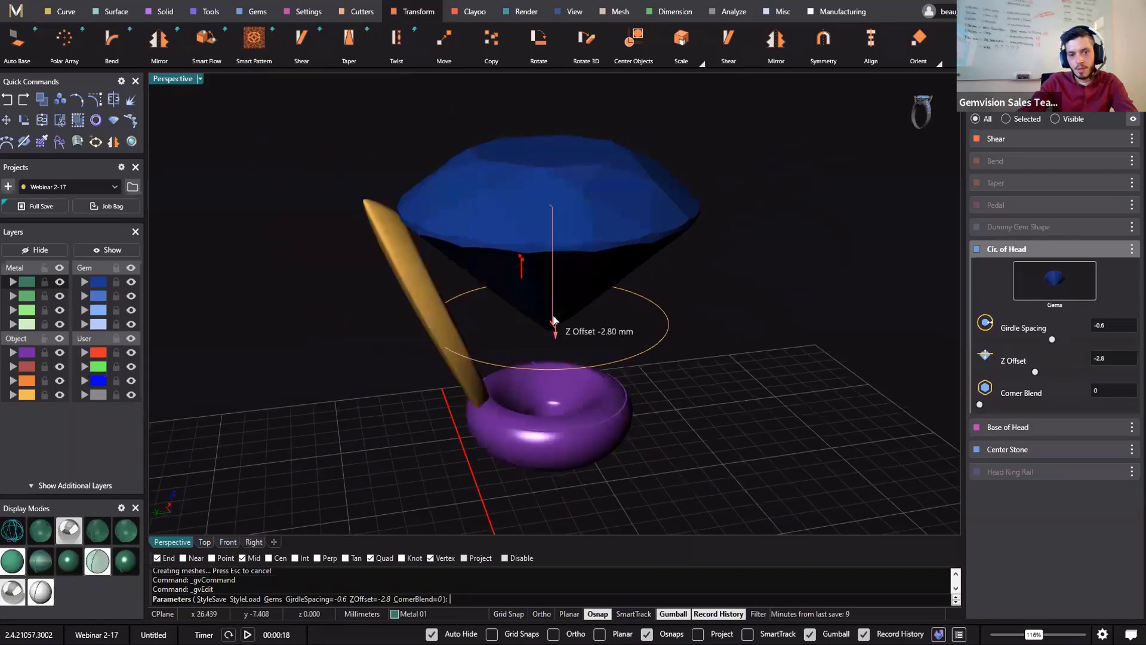
{"action": "left_click_drag", "start_coordinate": [555, 325], "coordinate": [554, 328]}
{"action": "right_click_drag", "start_coordinate": [578, 317], "coordinate": [363, 303]}
{"action": "left_click_drag", "start_coordinate": [368, 305], "coordinate": [367, 306]}
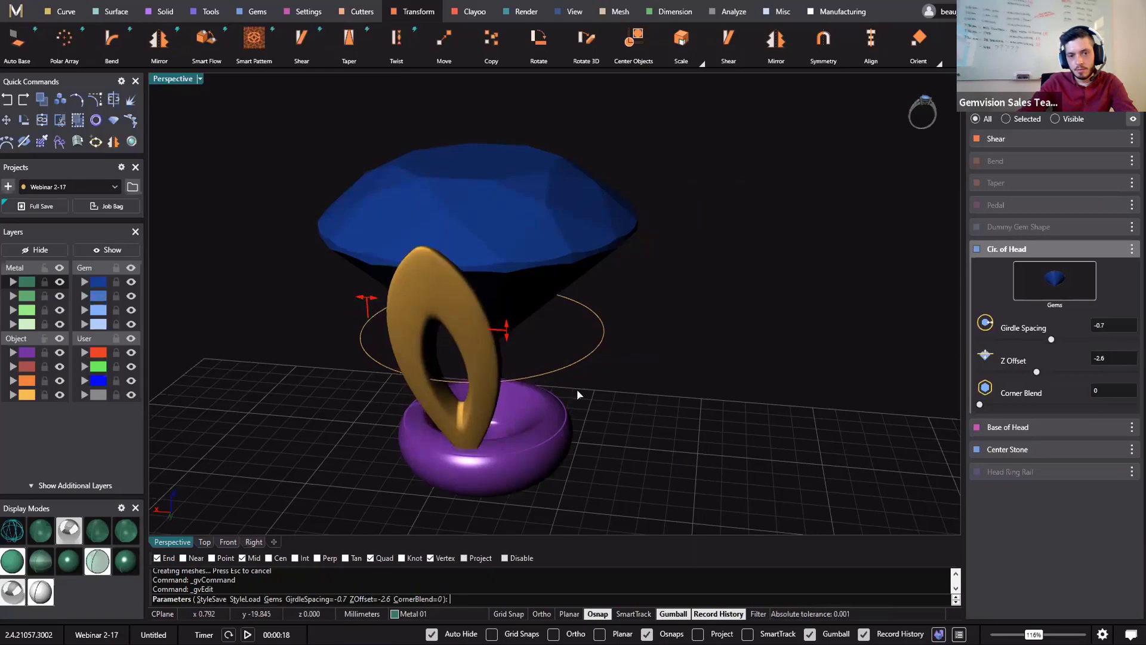
{"action": "right_click_drag", "start_coordinate": [514, 404], "coordinate": [403, 417]}
{"action": "right_click", "coordinate": [403, 417]}
Edit the Base of Head rail to a girdle offset of -1.6, an angle of -14 and a thickness of 1.41
{"action": "right_click_drag", "start_coordinate": [556, 434], "coordinate": [639, 417]}
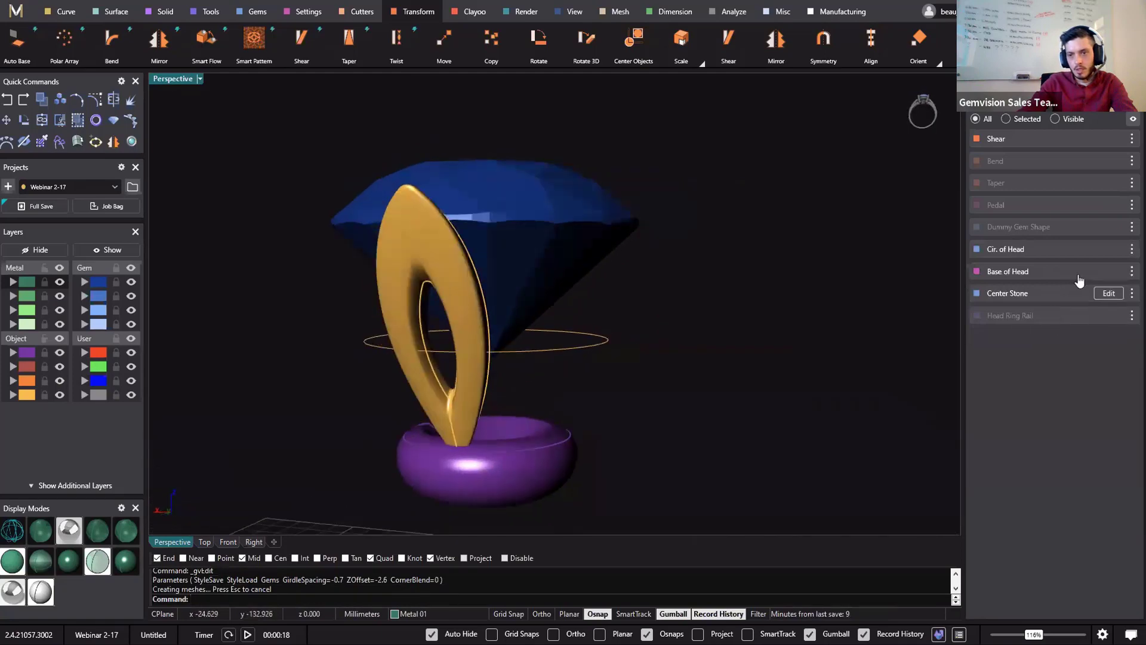
{"action": "left_click", "coordinate": [1104, 272]}
{"action": "right_click_drag", "start_coordinate": [458, 455], "coordinate": [489, 439]}
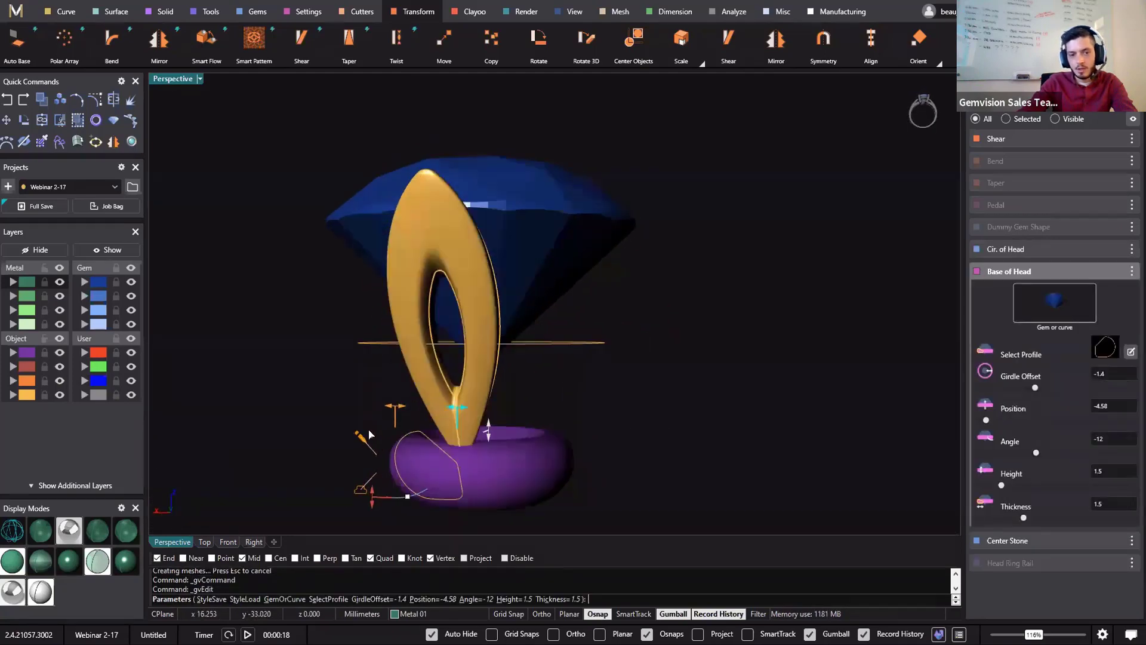
{"action": "scroll", "coordinate": [434, 414], "scroll_direction": "up", "scroll_amount": 4}
{"action": "left_click_drag", "start_coordinate": [374, 427], "coordinate": [383, 426]}
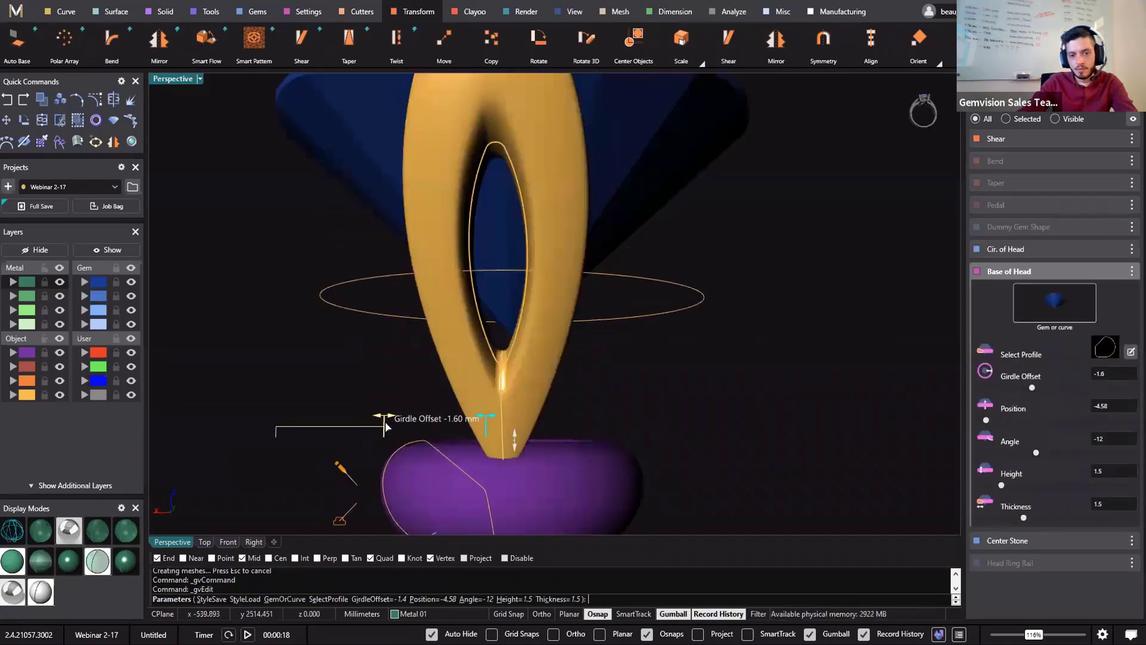
{"action": "right_click_drag", "start_coordinate": [452, 412], "coordinate": [450, 303], "text": "shift"}
{"action": "left_click_drag", "start_coordinate": [483, 312], "coordinate": [478, 317]}
{"action": "left_click_drag", "start_coordinate": [401, 438], "coordinate": [407, 440]}
{"action": "right_click", "coordinate": [628, 434]}
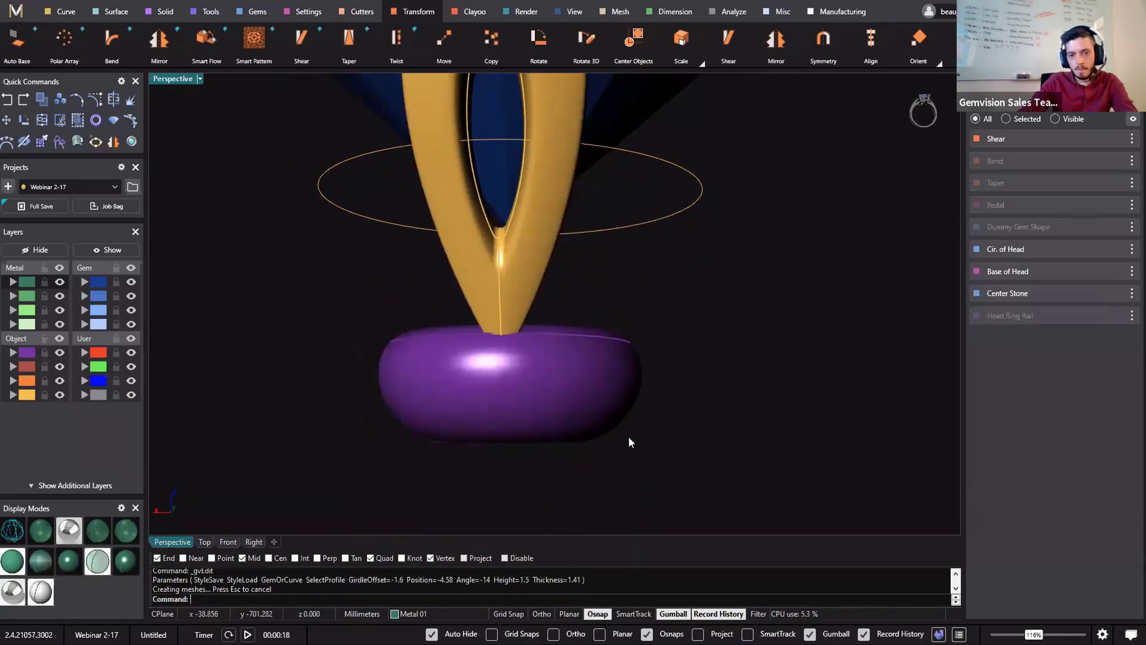
Apply a Polar Array to the sheared Pedal and set its plane axis to FlattenZAxis so the copies circle the diamond
{"action": "mouse_move", "coordinate": [655, 445]}
{"action": "right_mouse_down"}
{"action": "mouse_move", "coordinate": [576, 463]}
{"action": "mouse_move", "coordinate": [616, 527]}
{"action": "mouse_move", "coordinate": [641, 438]}
{"action": "right_mouse_up"}
{"action": "right_click_drag", "start_coordinate": [515, 220], "coordinate": [561, 143]}
{"action": "left_click", "coordinate": [517, 372]}
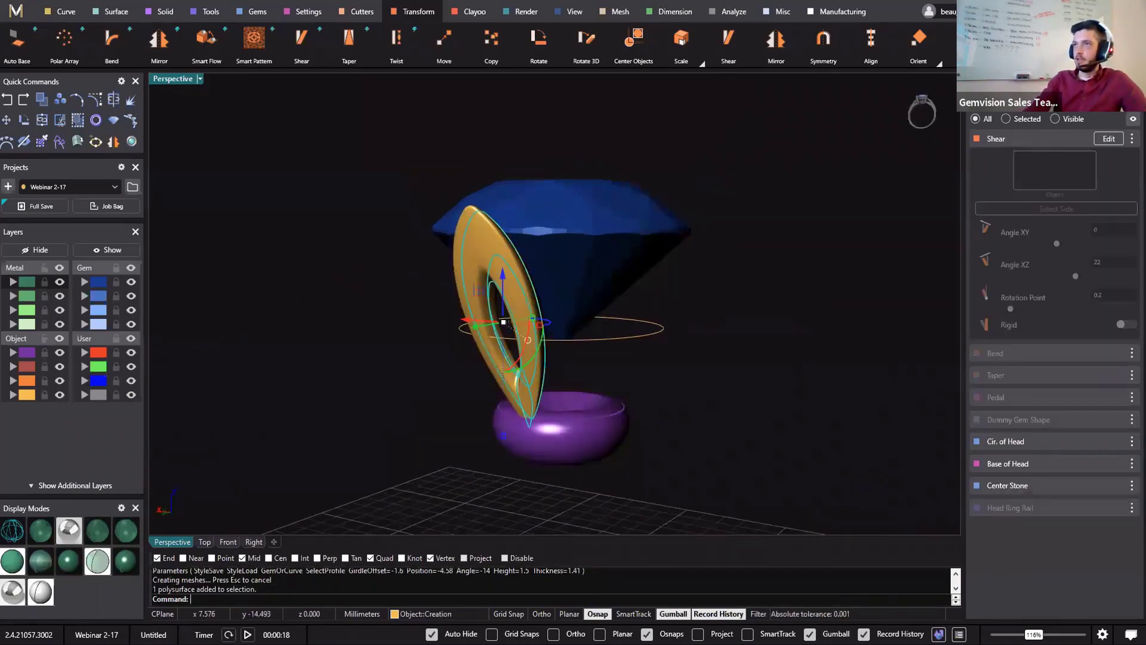
{"action": "left_click", "coordinate": [651, 280]}
{"action": "right_click_drag", "start_coordinate": [651, 280], "coordinate": [641, 326]}
{"action": "right_click_drag", "start_coordinate": [626, 405], "coordinate": [645, 296]}
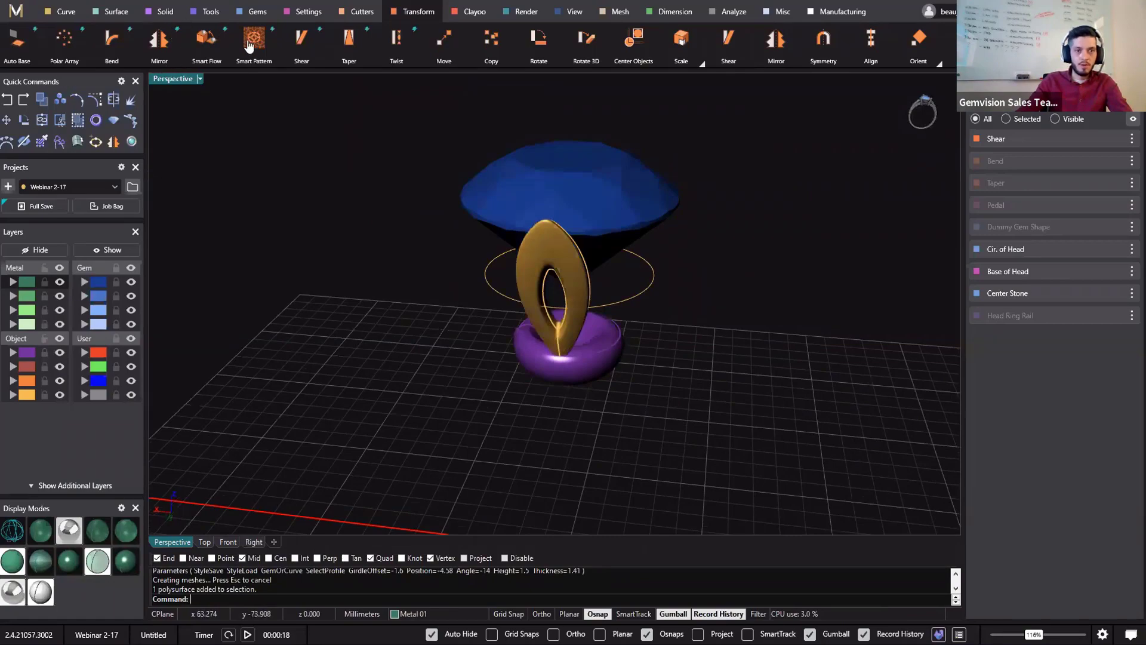
{"action": "right_click_drag", "start_coordinate": [522, 319], "coordinate": [539, 293]}
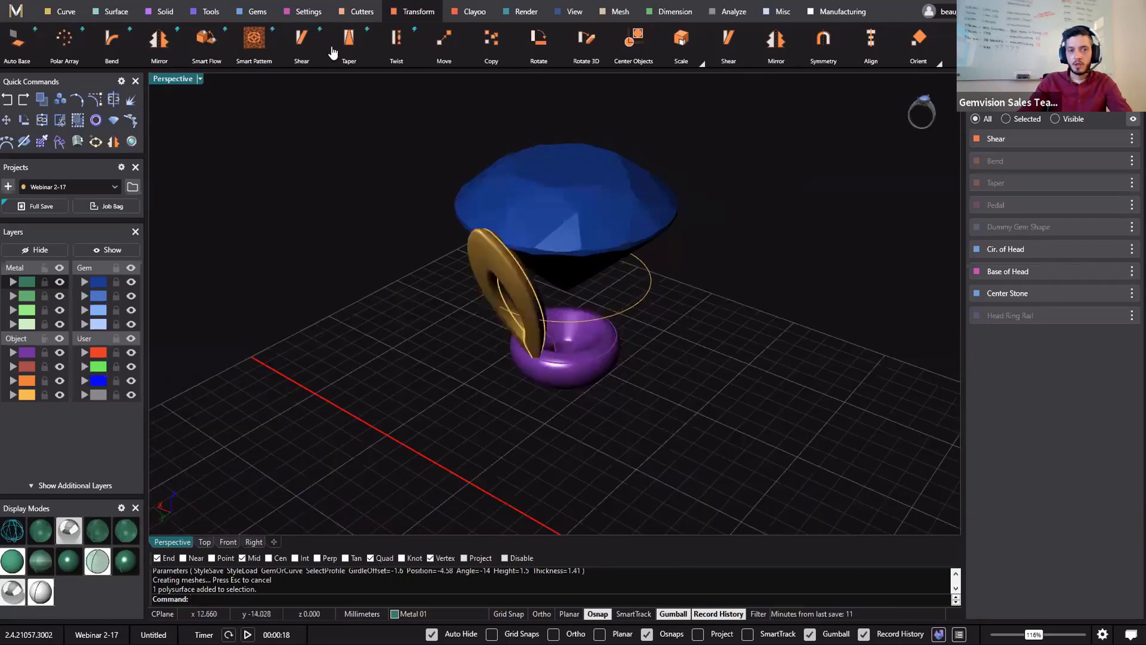
{"action": "left_click", "coordinate": [299, 38]}
{"action": "left_click", "coordinate": [68, 50]}
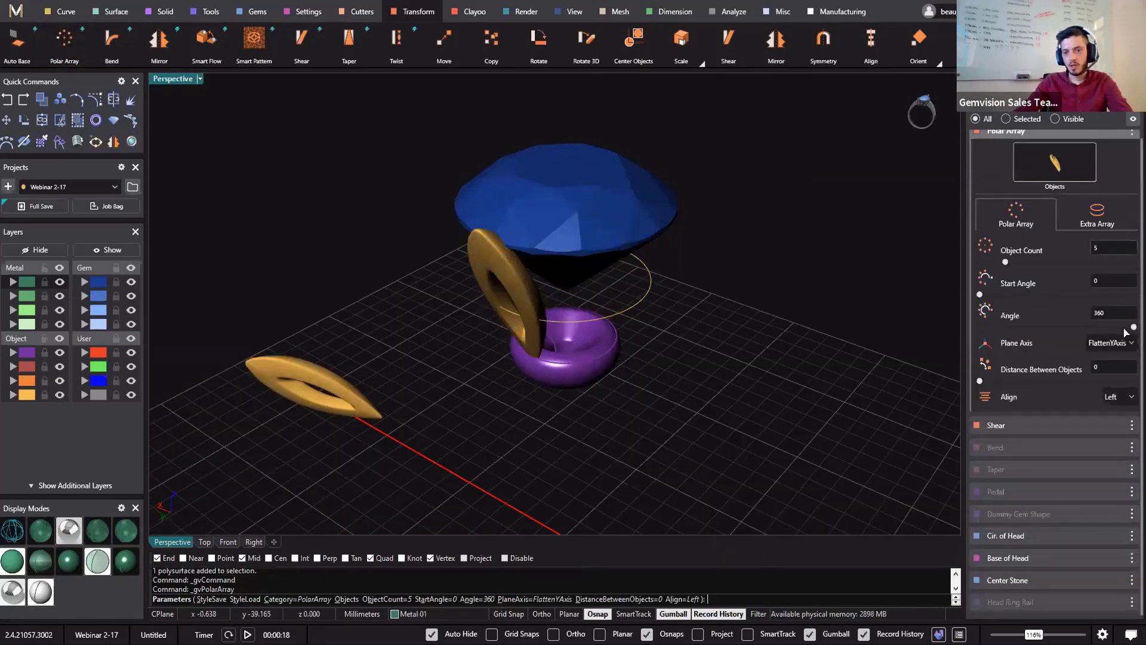
{"action": "left_click", "coordinate": [1129, 343]}
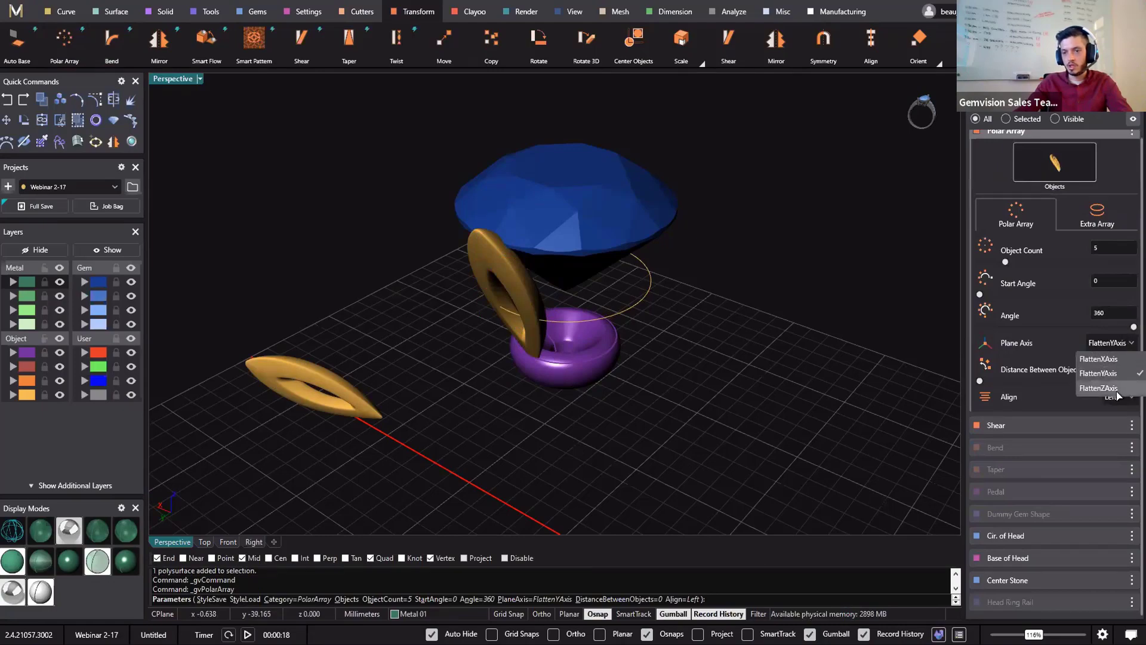
{"action": "left_click", "coordinate": [1105, 388]}
Set the array's object count to 6 and accept the ring of petals
{"action": "right_click_drag", "start_coordinate": [771, 291], "coordinate": [811, 328]}
{"action": "left_click_drag", "start_coordinate": [1006, 262], "coordinate": [1011, 264]}
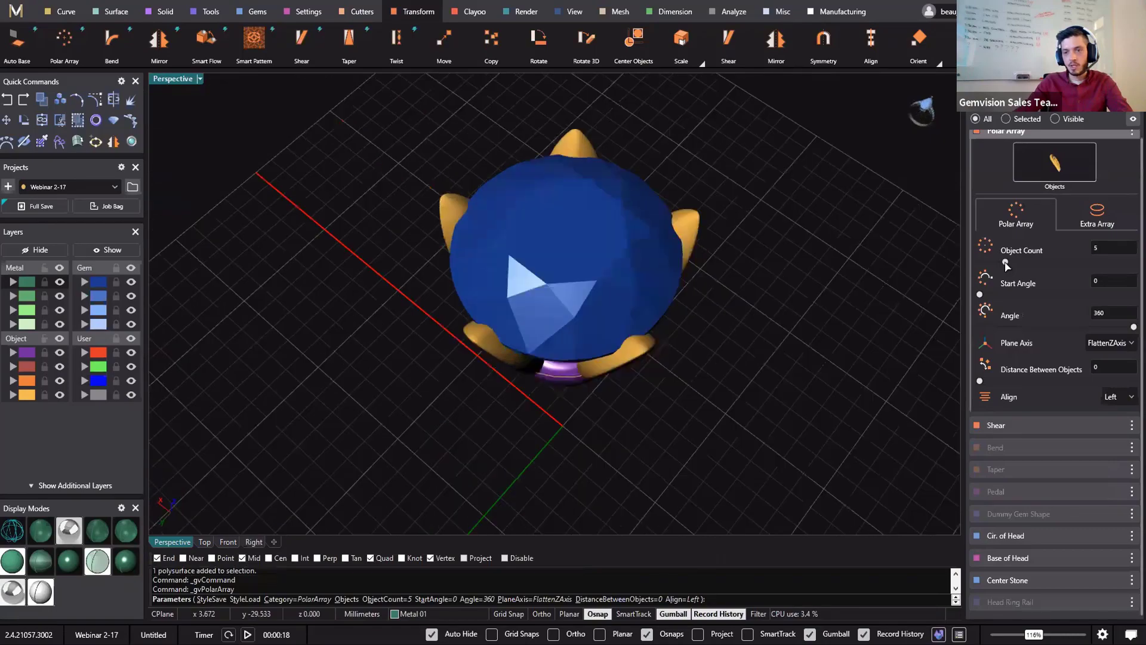
{"action": "right_click_drag", "start_coordinate": [739, 220], "coordinate": [530, 391]}
{"action": "right_click", "coordinate": [523, 396]}
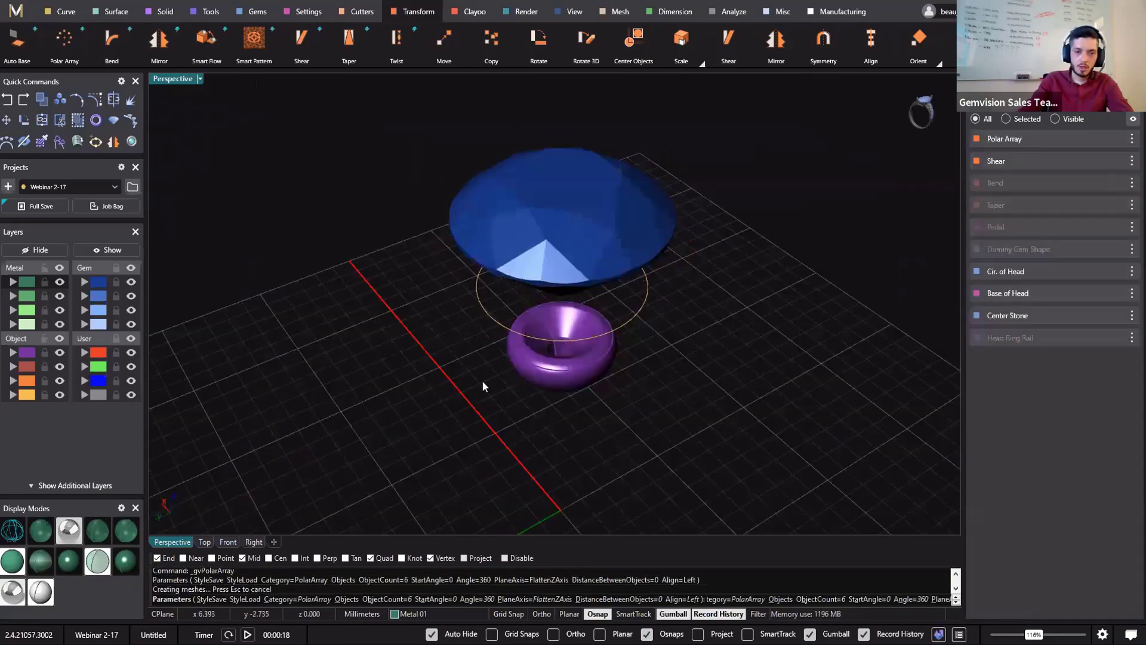
{"action": "right_click_drag", "start_coordinate": [418, 436], "coordinate": [613, 390]}
{"action": "right_click_drag", "start_coordinate": [618, 434], "coordinate": [705, 340]}
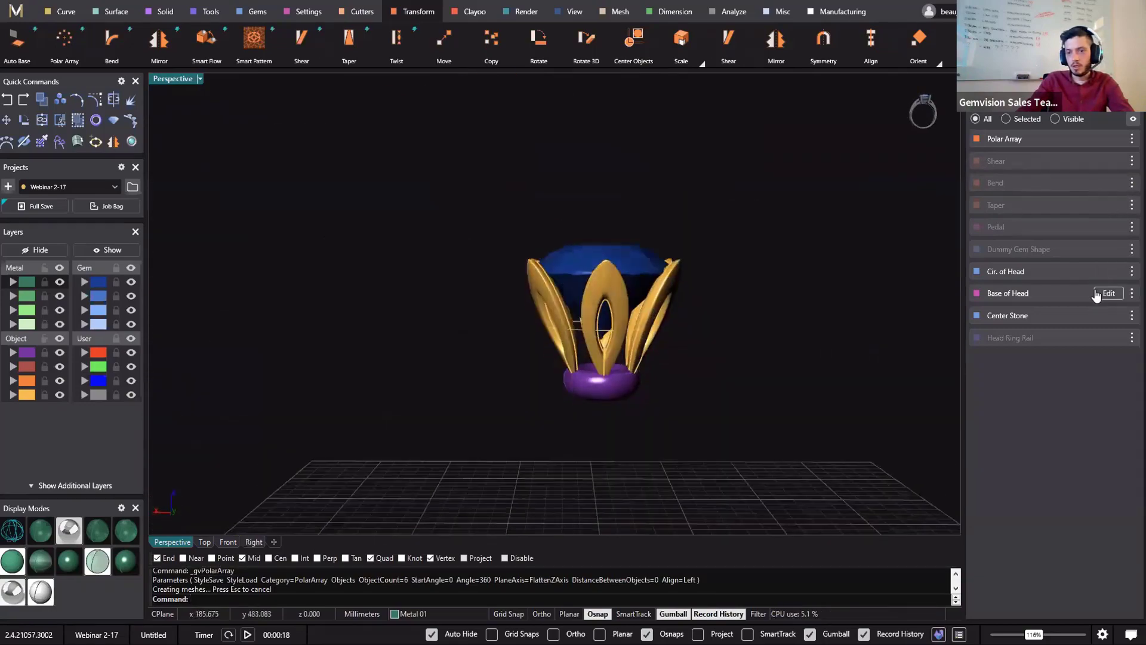
Edit the Dummy Gem Shape that drives the petals and widen its marquise gem to 1.80 mm
{"action": "mouse_move", "coordinate": [1105, 302]}
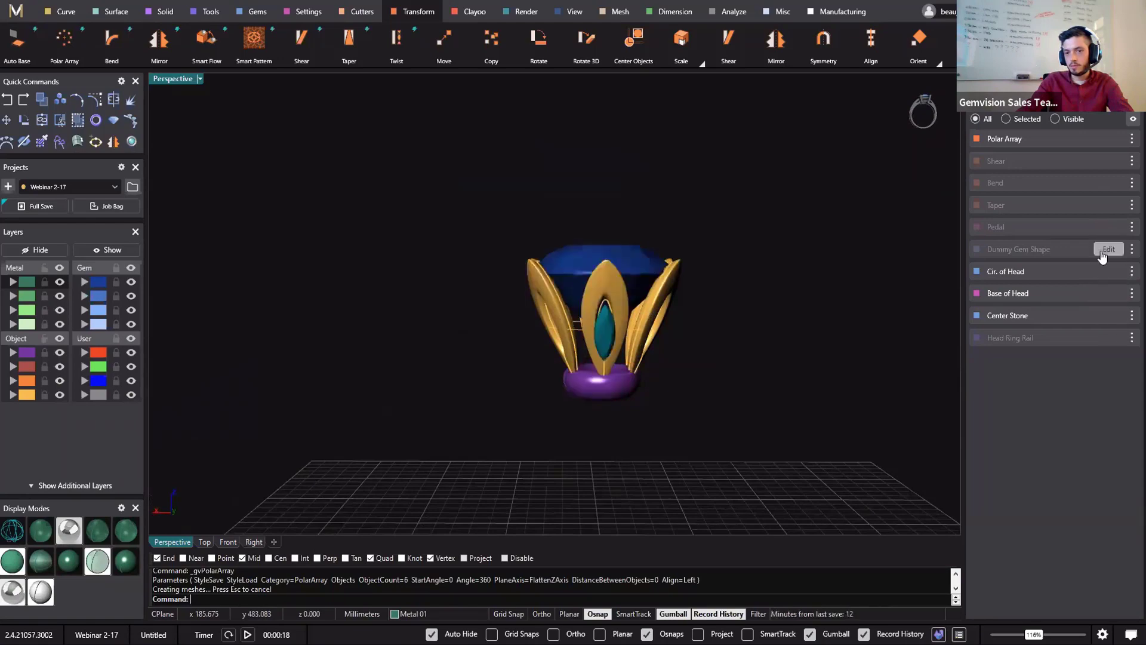
{"action": "left_click", "coordinate": [1106, 250]}
{"action": "scroll", "coordinate": [631, 306], "scroll_direction": "up", "scroll_amount": 5}
{"action": "left_click_drag", "start_coordinate": [619, 286], "coordinate": [612, 285]}
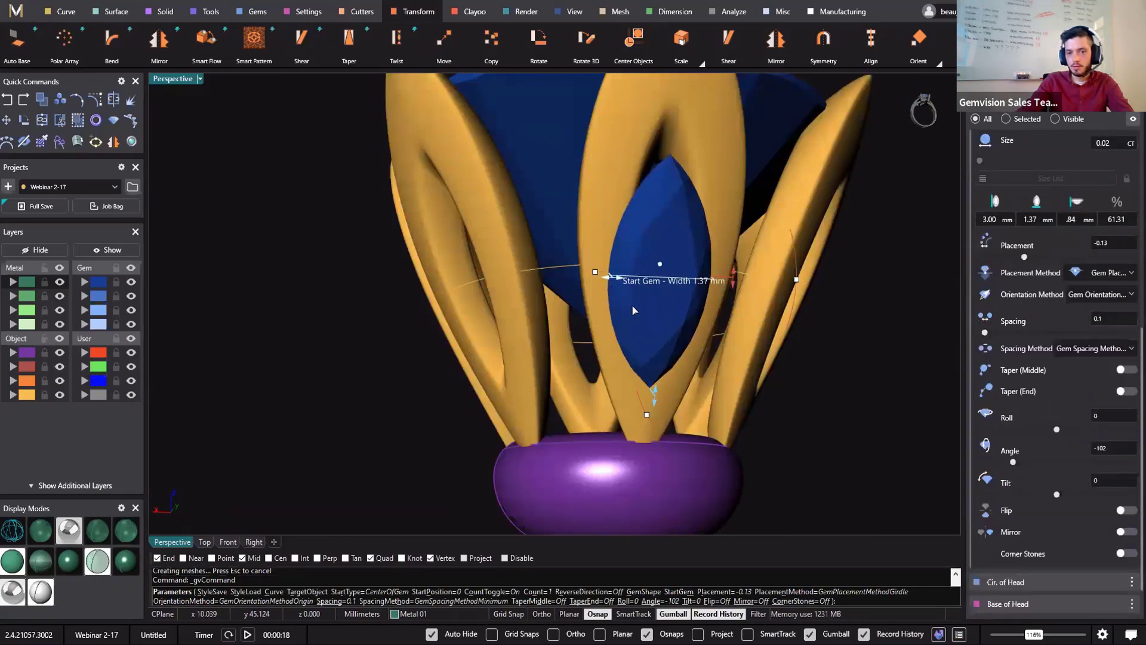
{"action": "right_click_drag", "start_coordinate": [709, 379], "coordinate": [542, 360]}
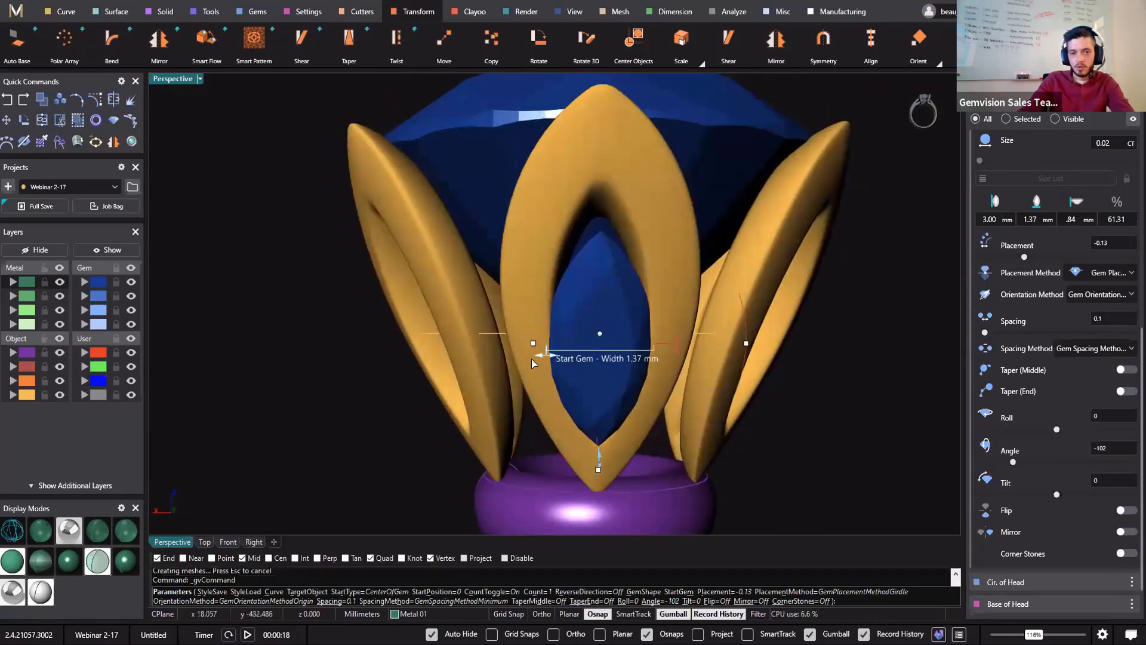
{"action": "left_click_drag", "start_coordinate": [531, 359], "coordinate": [529, 360]}
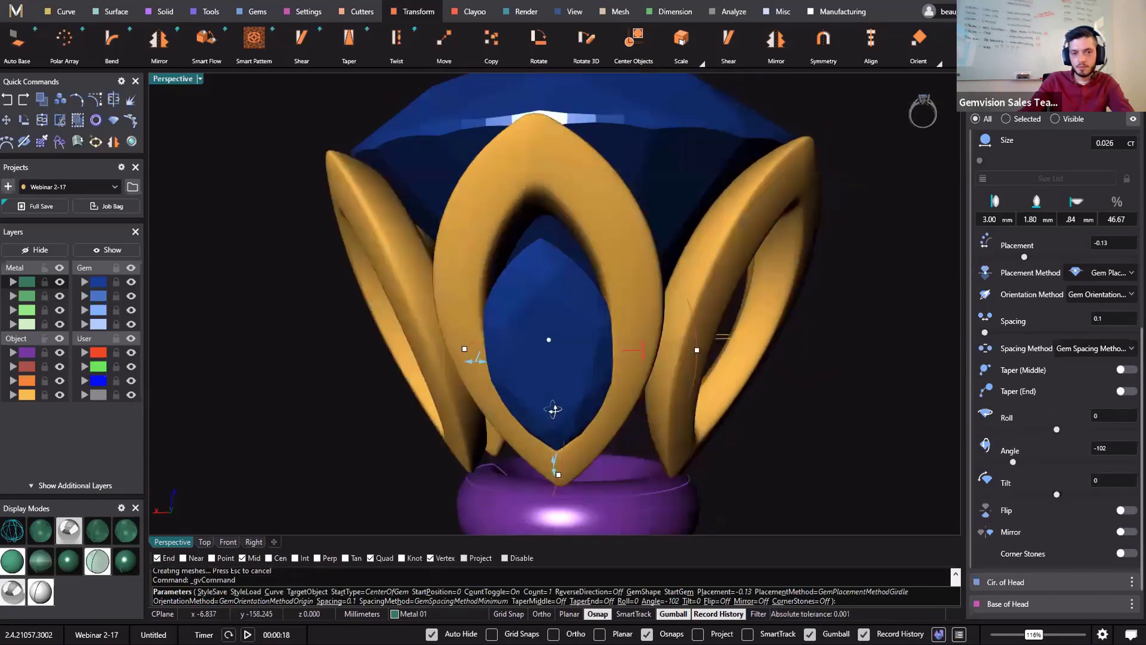
Lengthen the dummy marquise gem to 3.45 mm, widen it to about 2.05 mm, and accept the edit to update all petals
{"action": "right_click_drag", "start_coordinate": [551, 411], "coordinate": [412, 356]}
{"action": "right_click_drag", "start_coordinate": [428, 405], "coordinate": [561, 412]}
{"action": "scroll", "coordinate": [562, 480], "scroll_direction": "up", "scroll_amount": 3}
{"action": "left_click_drag", "start_coordinate": [546, 478], "coordinate": [539, 493]}
{"action": "right_click_drag", "start_coordinate": [445, 427], "coordinate": [454, 359]}
{"action": "left_click_drag", "start_coordinate": [416, 352], "coordinate": [404, 351]}
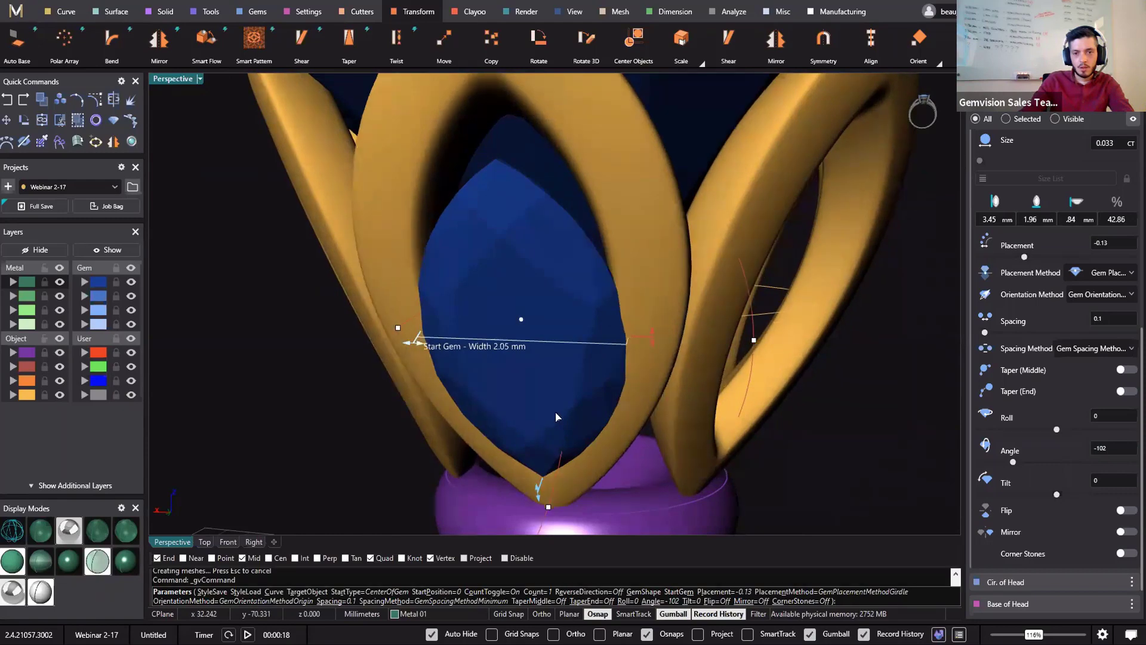
{"action": "right_click_drag", "start_coordinate": [576, 418], "coordinate": [742, 387]}
{"action": "scroll", "coordinate": [719, 413], "scroll_direction": "down", "scroll_amount": 5}
{"action": "scroll", "coordinate": [742, 387], "scroll_direction": "up", "scroll_amount": 8}
{"action": "left_click_drag", "start_coordinate": [742, 387], "coordinate": [822, 400]}
{"action": "right_click_drag", "start_coordinate": [844, 414], "coordinate": [805, 420]}
{"action": "right_click", "coordinate": [804, 420]}
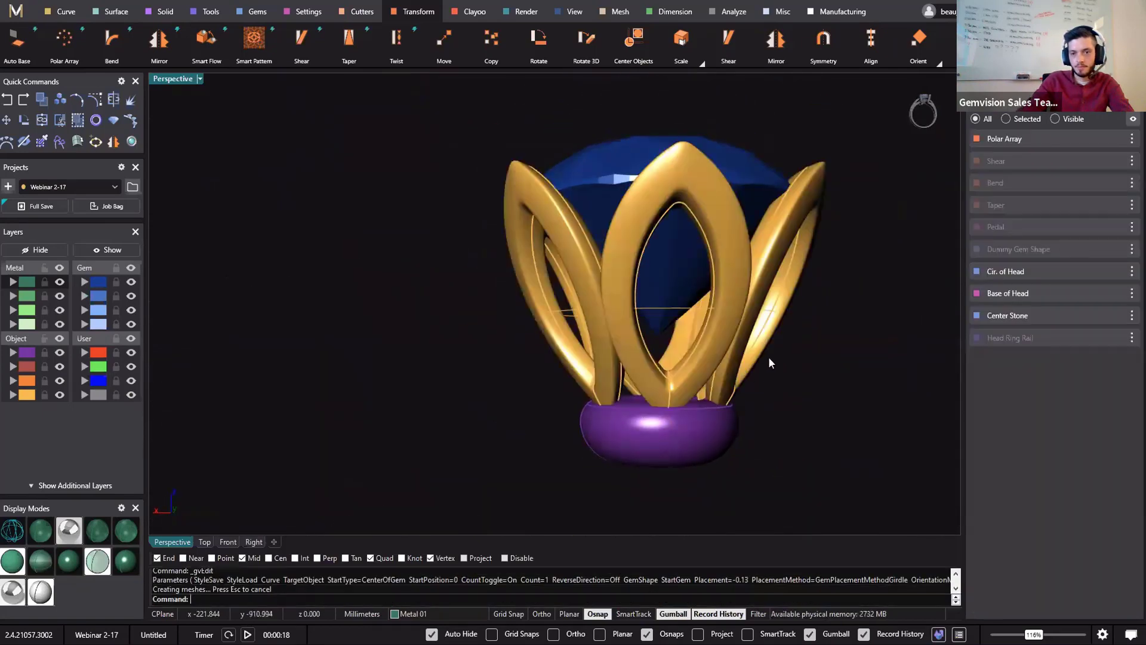
Show the hidden Head Ring Rail below the finished head
{"action": "right_click_drag", "start_coordinate": [750, 383], "coordinate": [501, 309]}
{"action": "right_click_drag", "start_coordinate": [700, 393], "coordinate": [667, 362]}
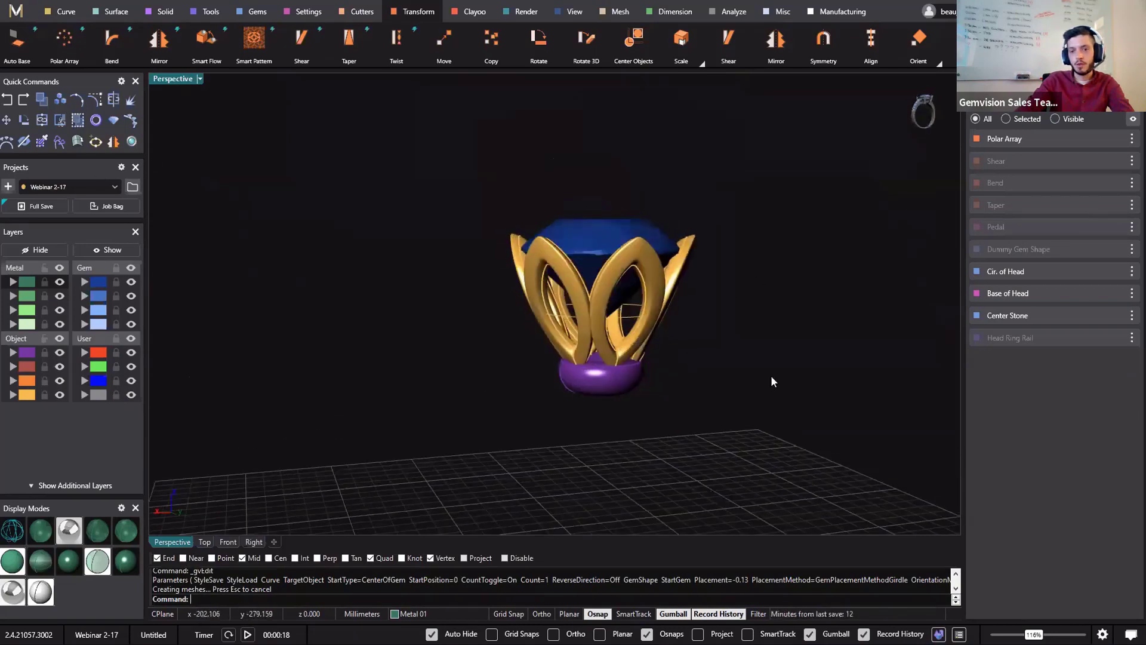
{"action": "left_click", "coordinate": [1132, 338]}
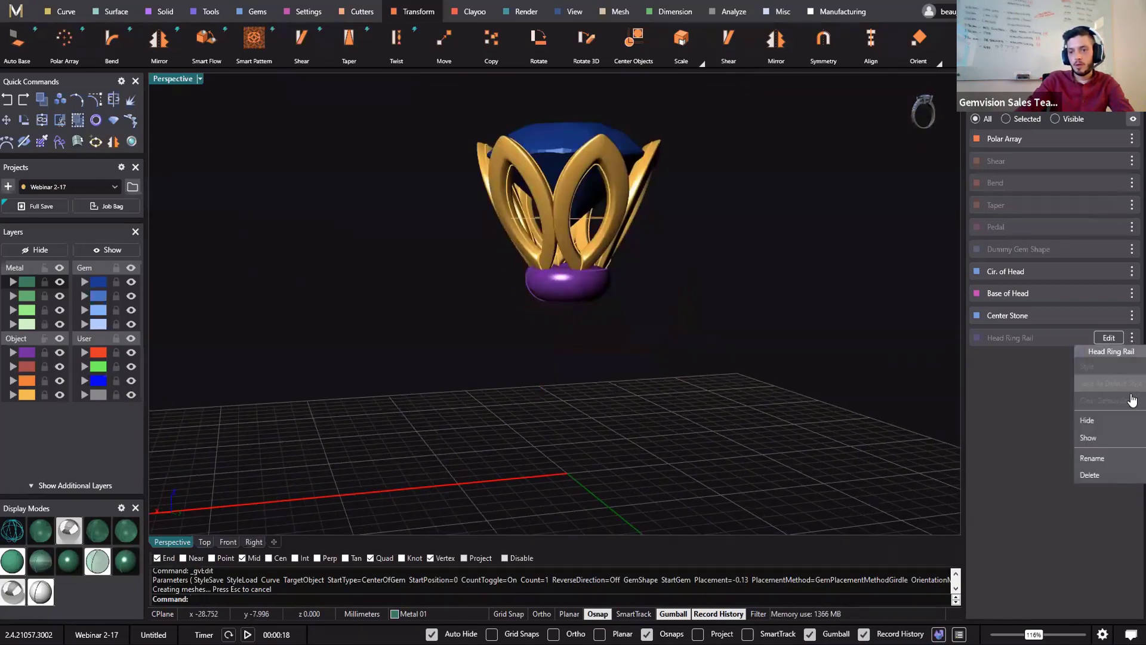
{"action": "left_click", "coordinate": [1125, 439]}
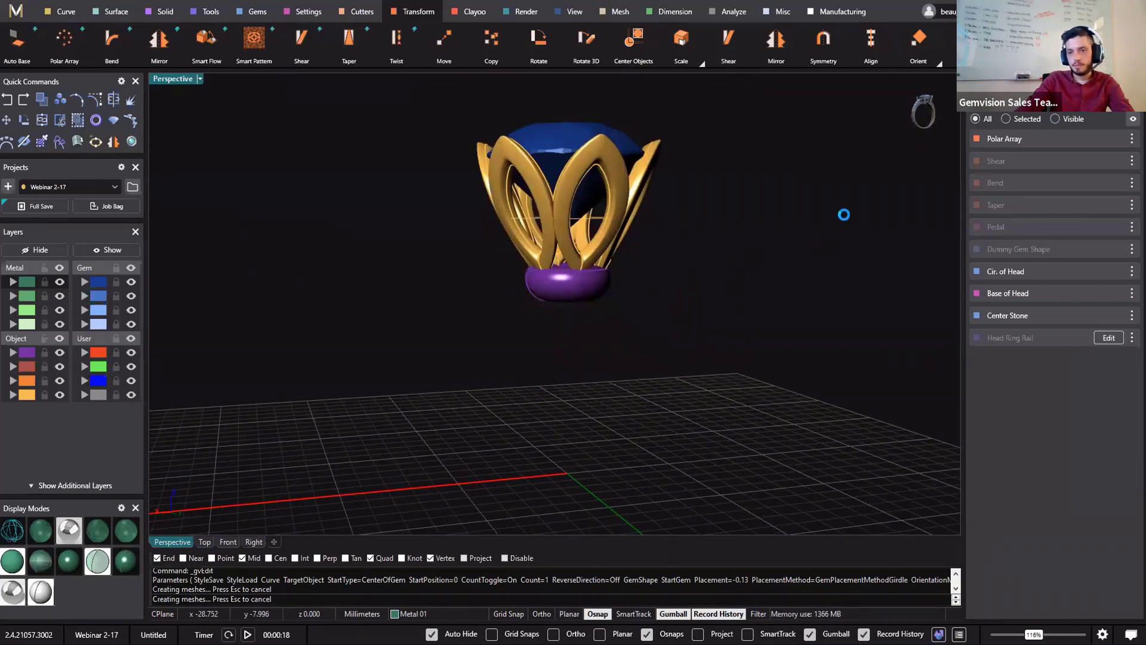
Select the whole petal head together with its ring rail and open the Findings collection
{"action": "right_click_drag", "start_coordinate": [468, 229], "coordinate": [142, 357]}
{"action": "scroll", "coordinate": [447, 229], "scroll_direction": "down", "scroll_amount": 6}
{"action": "left_click_drag", "start_coordinate": [689, 129], "coordinate": [319, 512]}
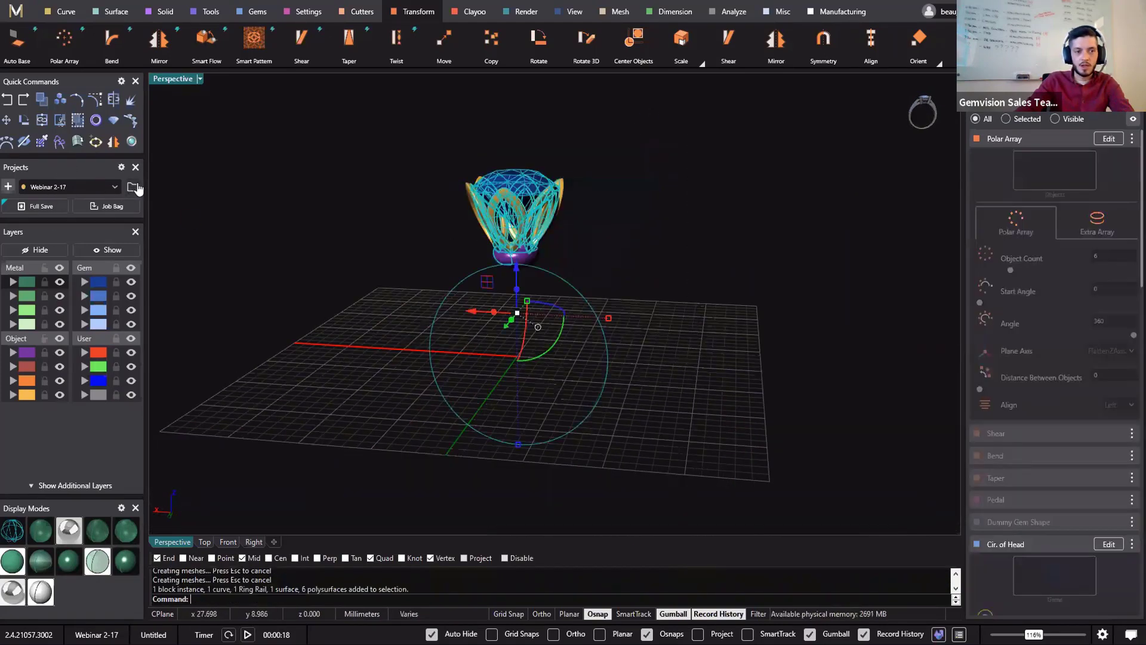
{"action": "left_click", "coordinate": [174, 216]}
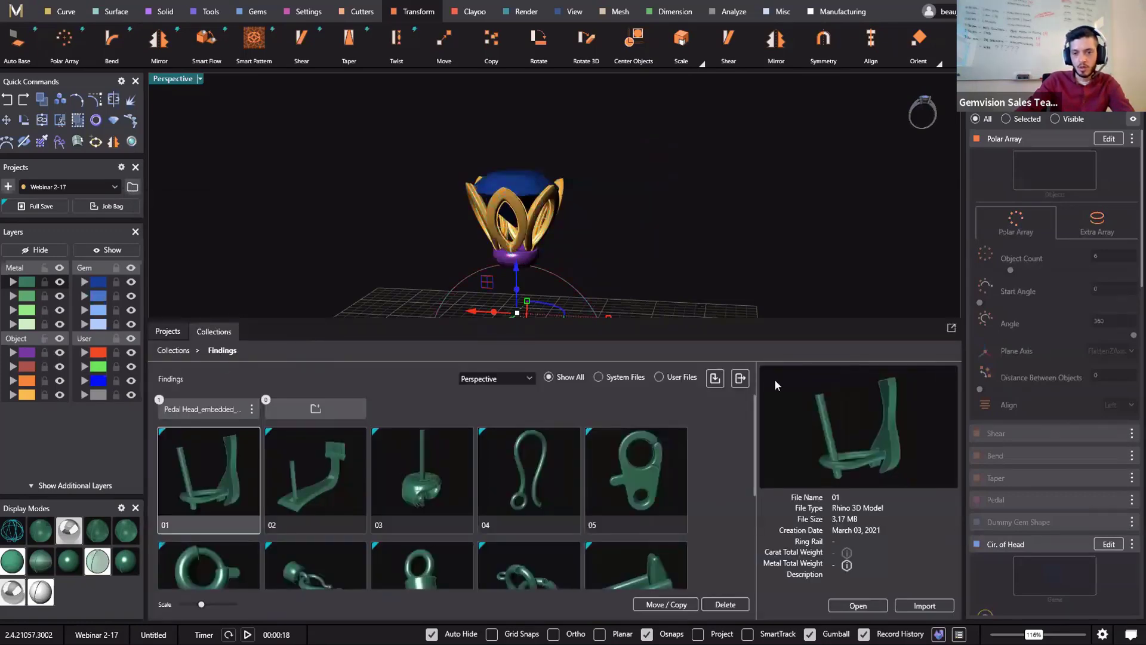
Save the selected head to the Findings collection as "6 Pedal Head" with the description "No stones", check its entry, and close the collection
{"action": "left_click", "coordinate": [714, 380]}
{"action": "left_click_drag", "start_coordinate": [589, 309], "coordinate": [529, 309]}
{"action": "type", "text": "6"}
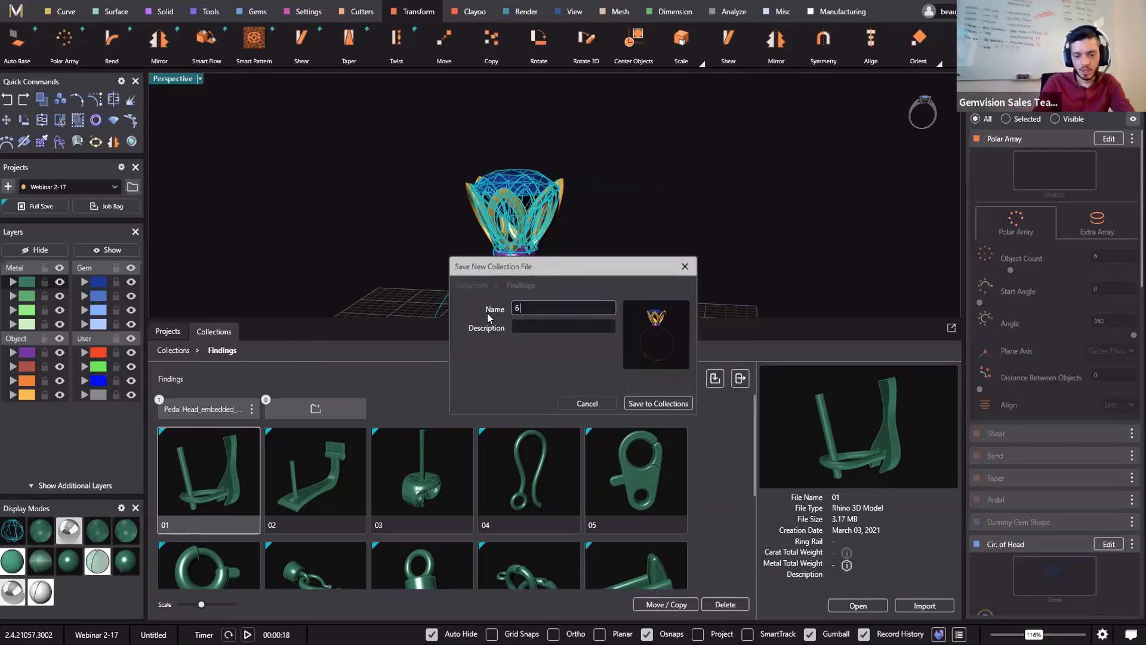
{"action": "type", "text": " Pedal Head"}
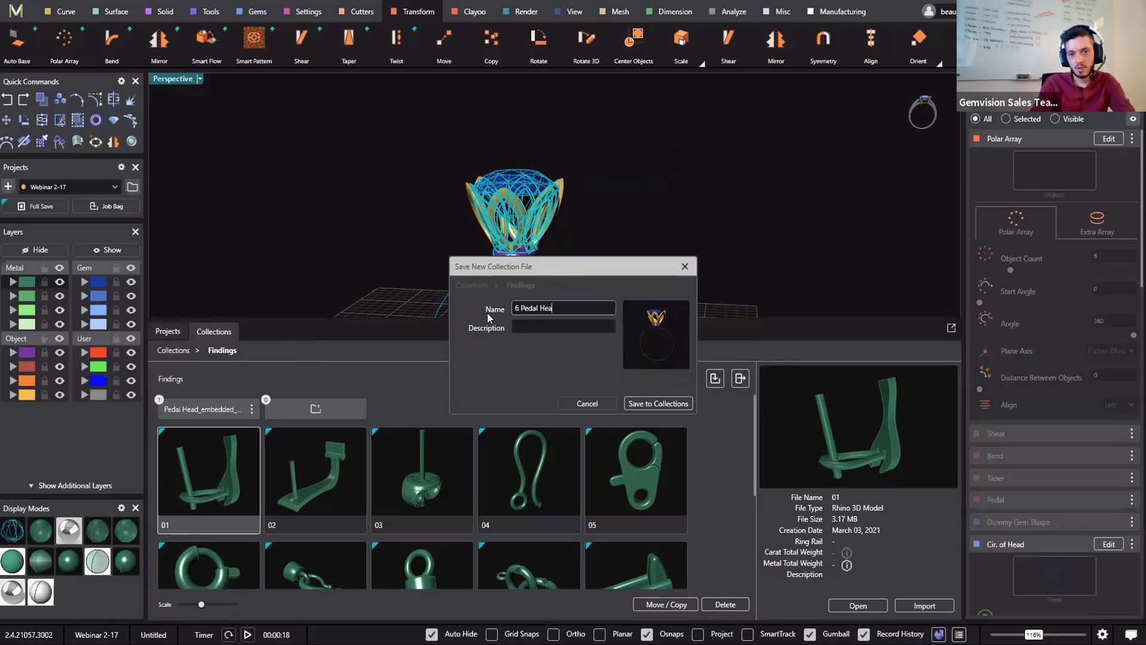
{"action": "left_click", "coordinate": [580, 328]}
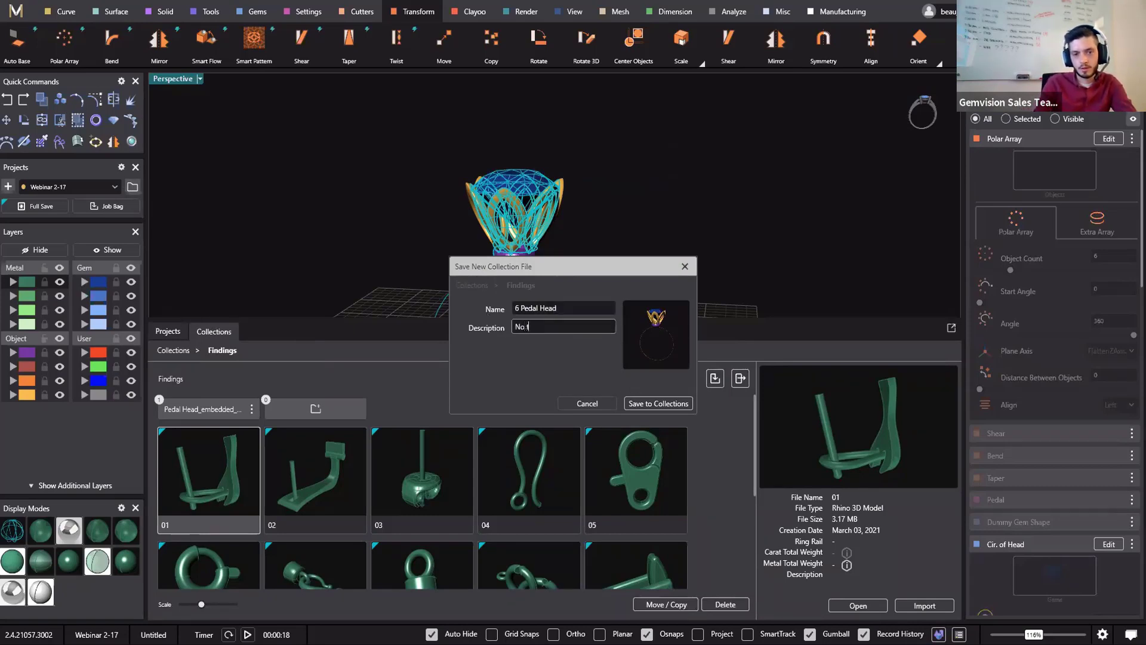
{"action": "left_click", "coordinate": [669, 410]}
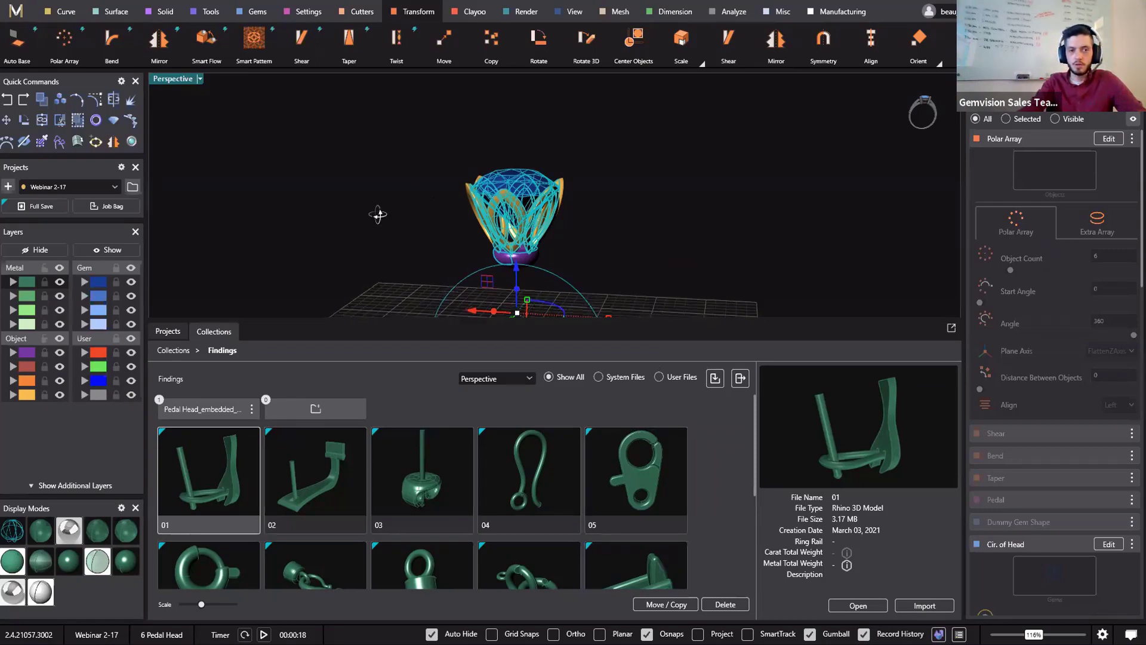
{"action": "scroll", "coordinate": [597, 471], "scroll_direction": "down", "scroll_amount": 2}
{"action": "scroll", "coordinate": [611, 466], "scroll_direction": "down", "scroll_amount": 1}
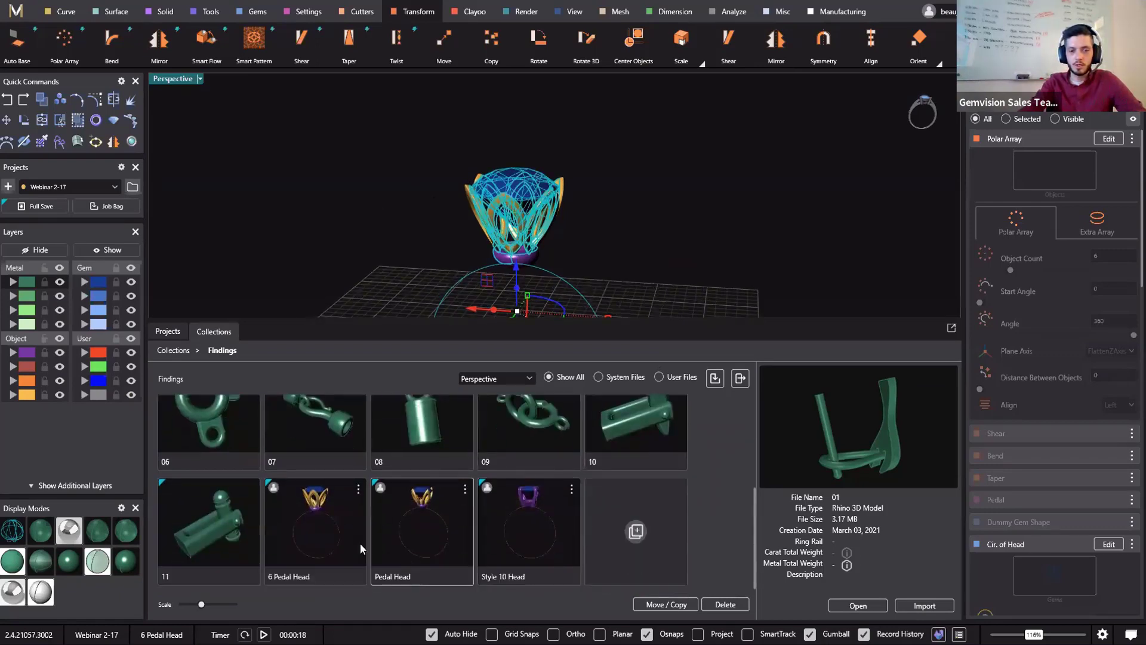
{"action": "left_click", "coordinate": [349, 210]}
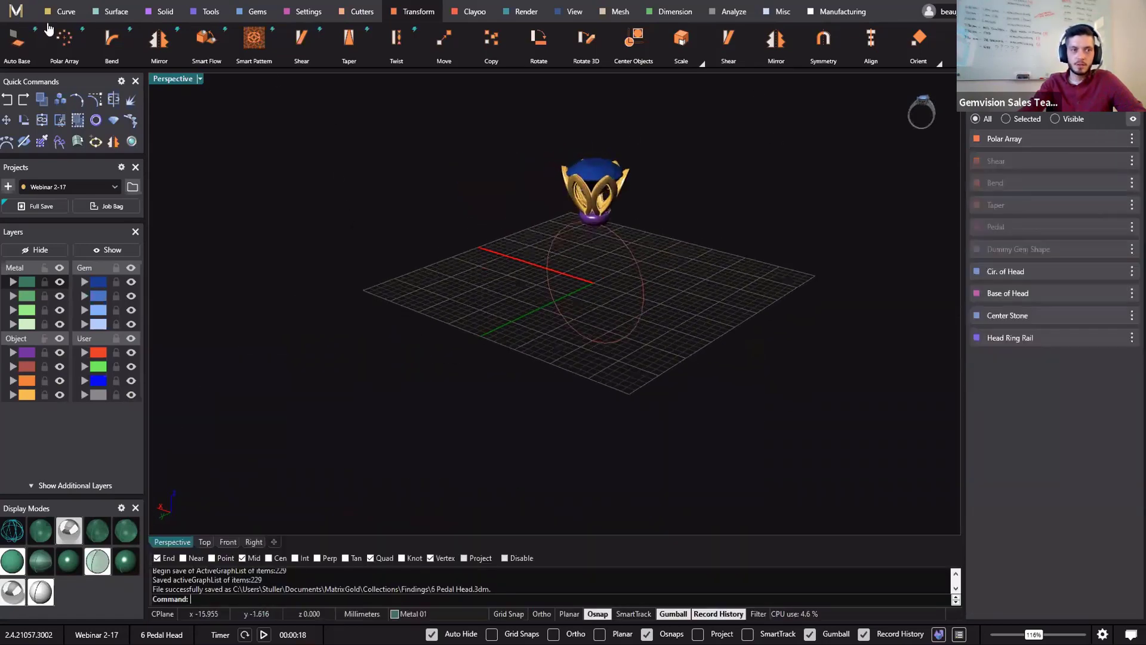
Start a new model and maximize the Perspective viewport
{"action": "left_click", "coordinate": [16, 12]}
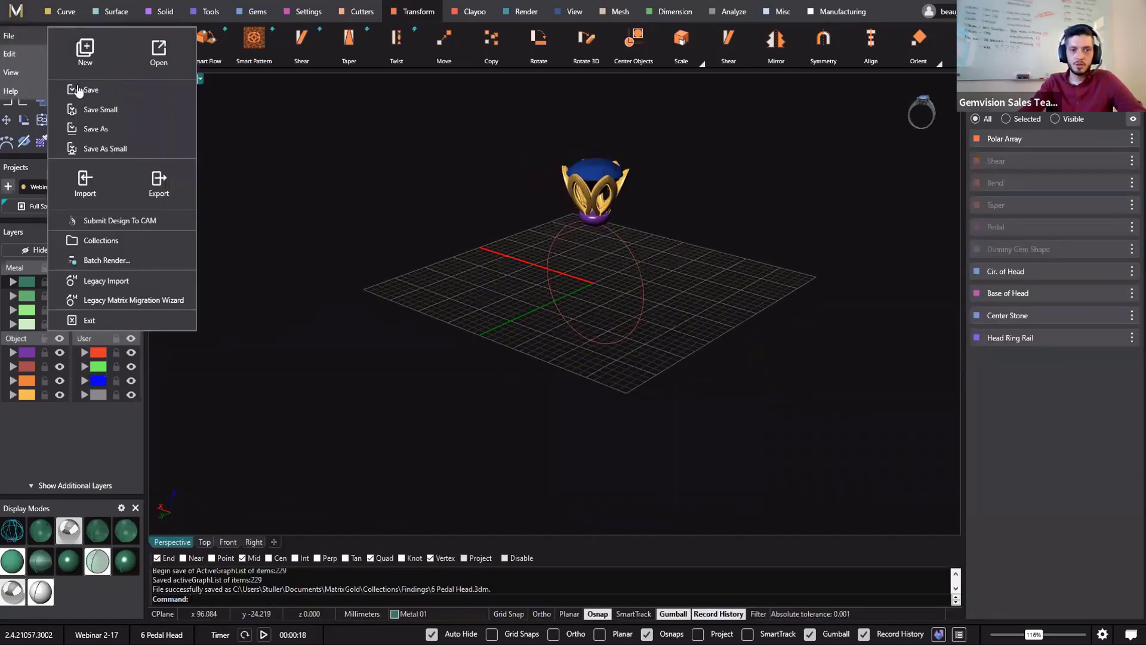
{"action": "left_click", "coordinate": [73, 58]}
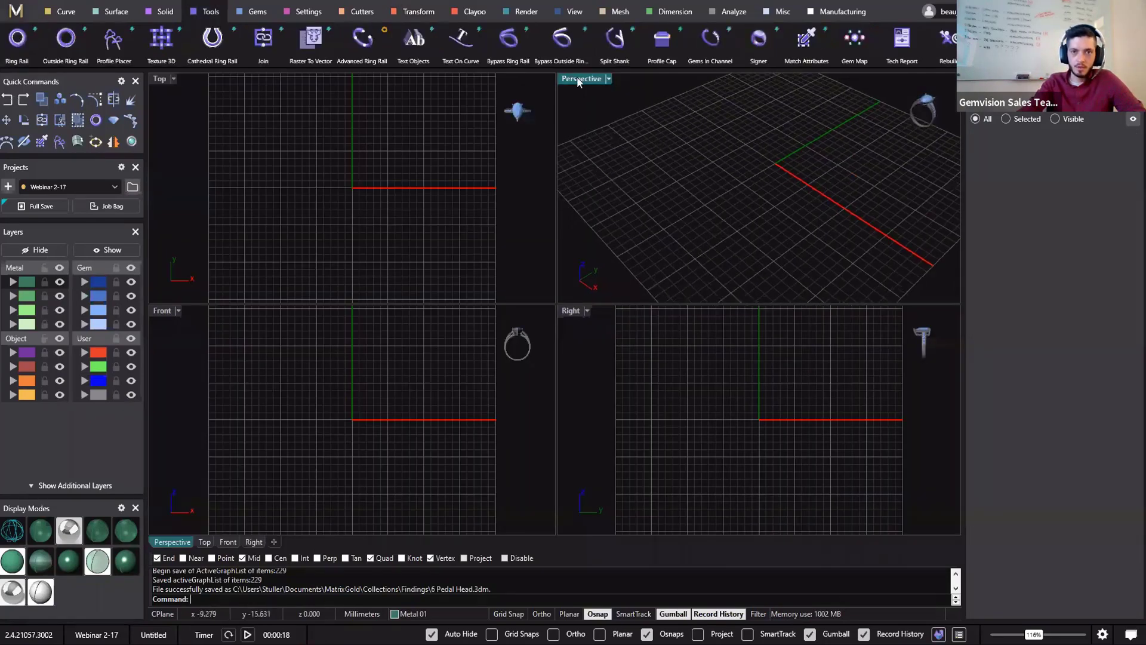
{"action": "double_click", "coordinate": [577, 78]}
{"action": "right_click_drag", "start_coordinate": [355, 504], "coordinate": [683, 436]}
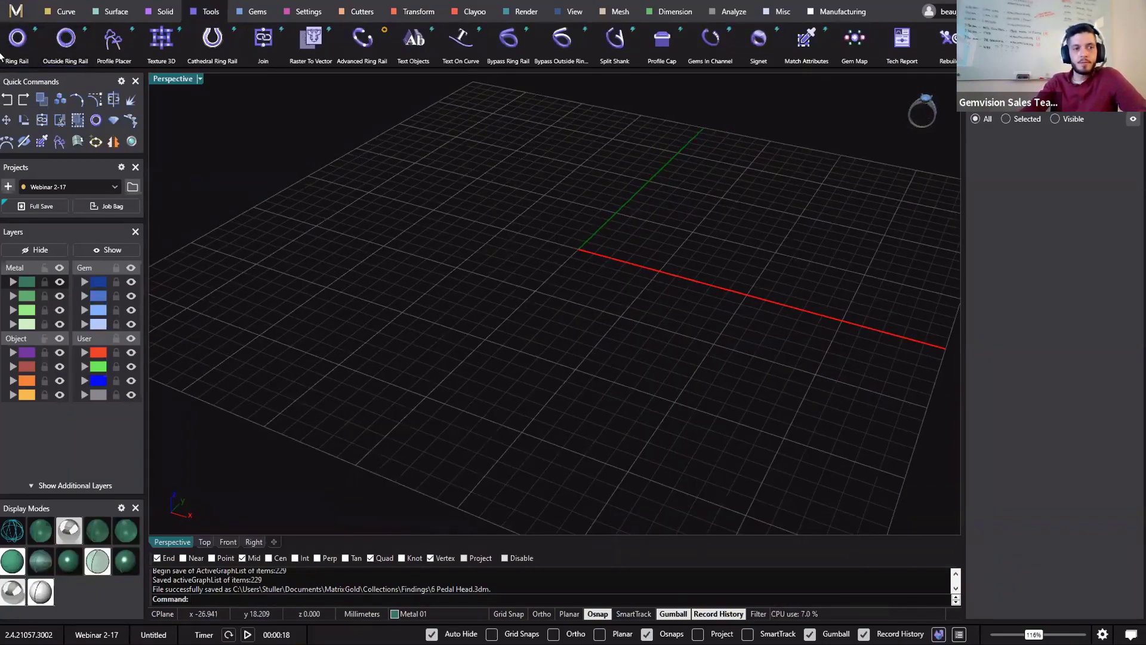
Create a US size 7 ring rail and accept it
{"action": "left_click", "coordinate": [7, 43]}
{"action": "right_click_drag", "start_coordinate": [624, 221], "coordinate": [665, 356], "text": "shift"}
{"action": "right_click", "coordinate": [664, 356]}
{"action": "right_click_drag", "start_coordinate": [579, 479], "coordinate": [582, 444], "text": "shift"}
{"action": "left_click", "coordinate": [581, 442]}
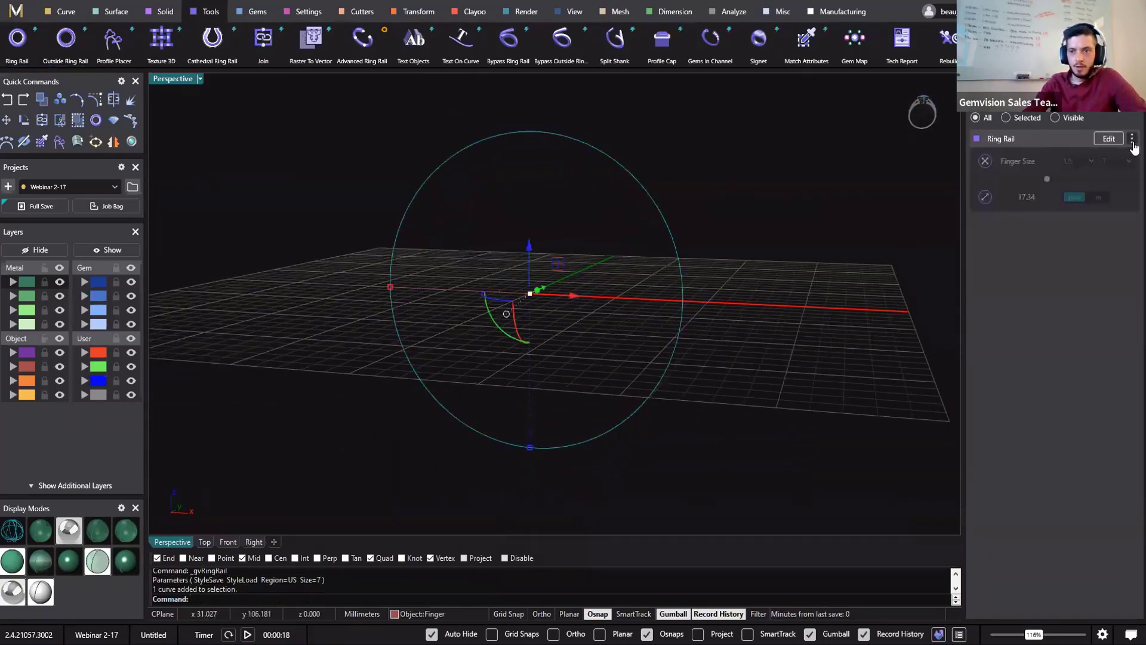
Rename the new ring rail command as "Shank Ring Rail"
{"action": "left_click", "coordinate": [1133, 142]}
{"action": "left_click", "coordinate": [1132, 142]}
{"action": "left_click", "coordinate": [1132, 142]}
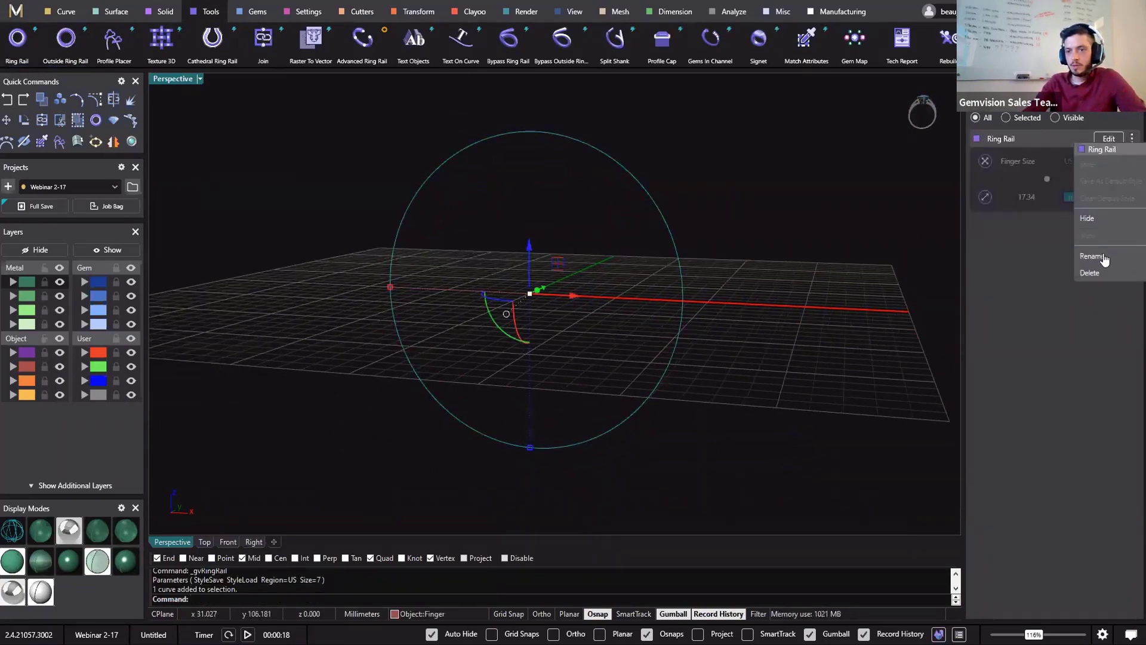
{"action": "left_click", "coordinate": [1101, 259]}
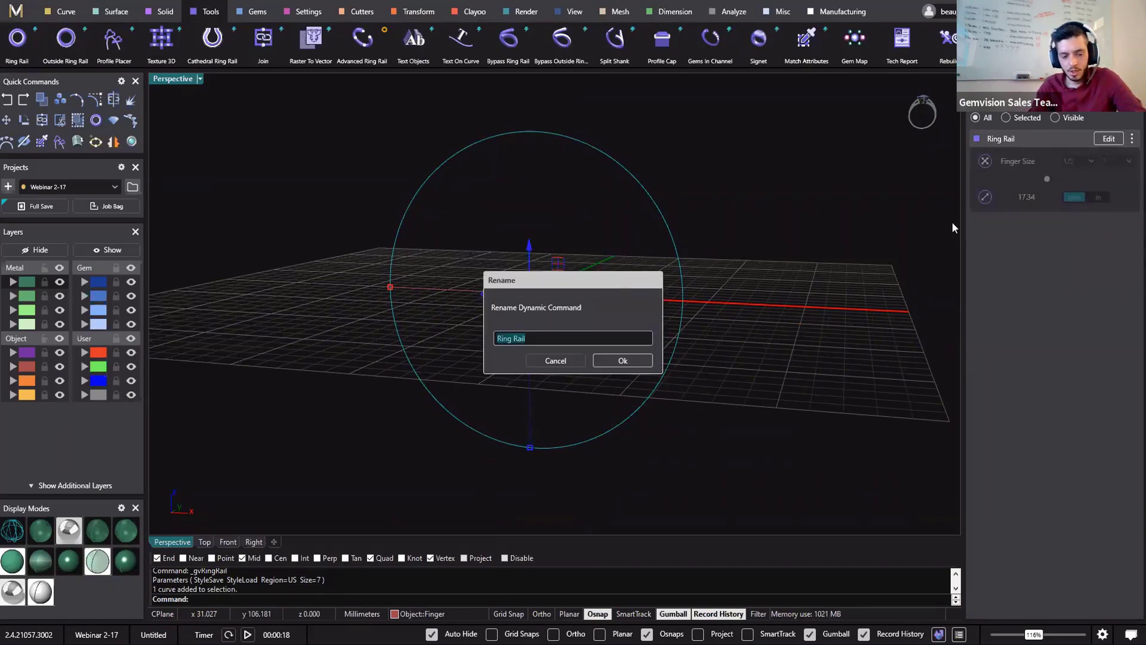
{"action": "type", "text": "ShANK"}
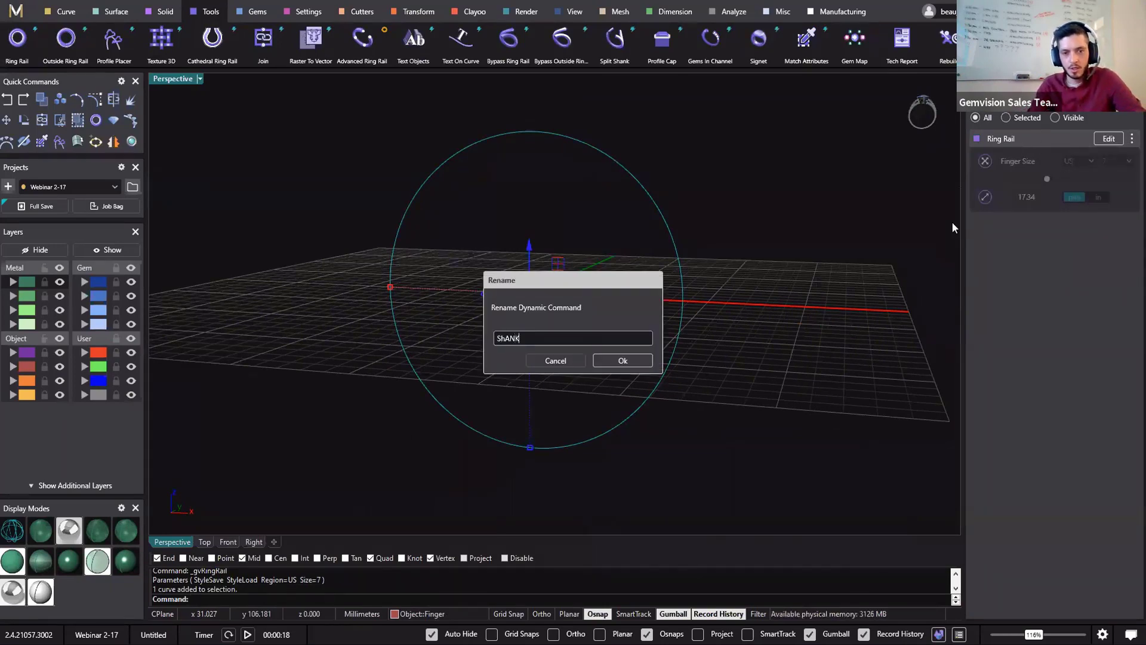
{"action": "key", "text": "BackSpace"}
{"action": "key", "text": "BackSpace"}
{"action": "key", "text": "BackSpace"}
{"action": "type", "text": "ank Ring Rail"}
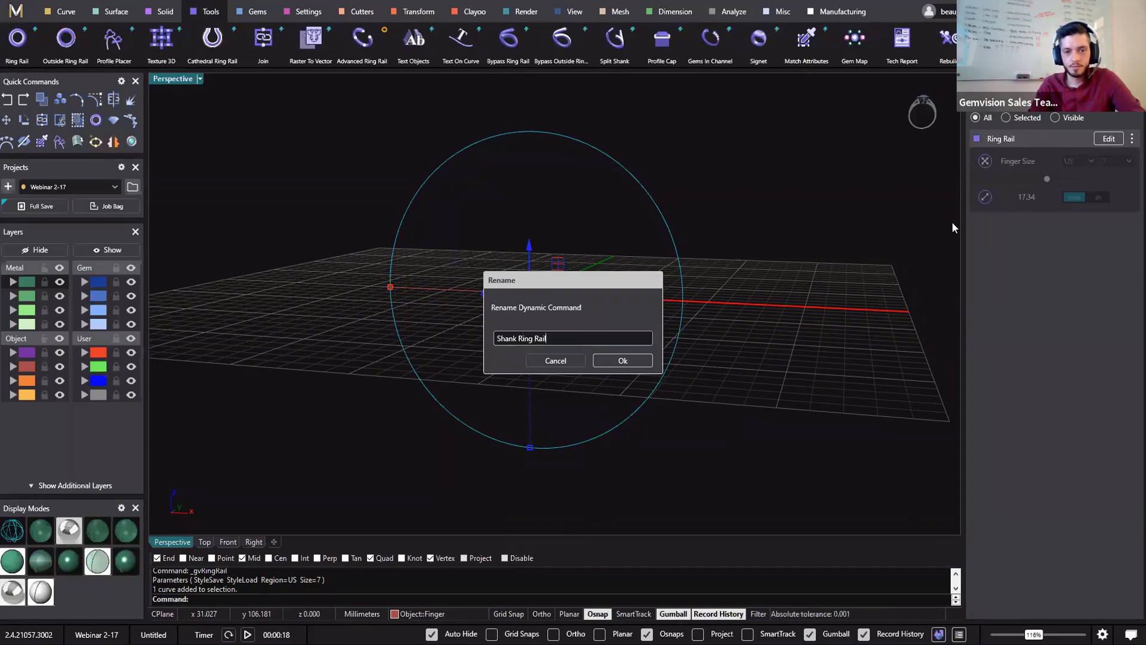
{"action": "left_click", "coordinate": [616, 363]}
Start Profile Placer on the shank rail and set the top profile's width to 1.4 mm
{"action": "left_click", "coordinate": [646, 329]}
{"action": "right_click_drag", "start_coordinate": [649, 340], "coordinate": [644, 364], "text": "shift"}
{"action": "right_click_drag", "start_coordinate": [635, 233], "coordinate": [686, 327]}
{"action": "left_click", "coordinate": [680, 326]}
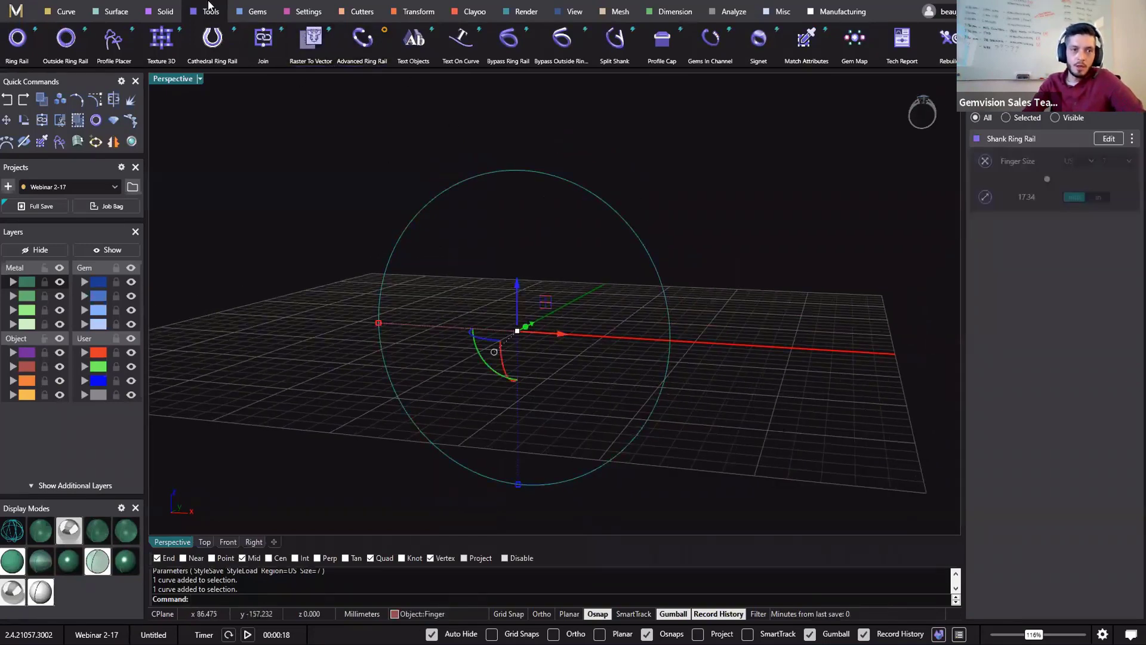
{"action": "left_click", "coordinate": [113, 41]}
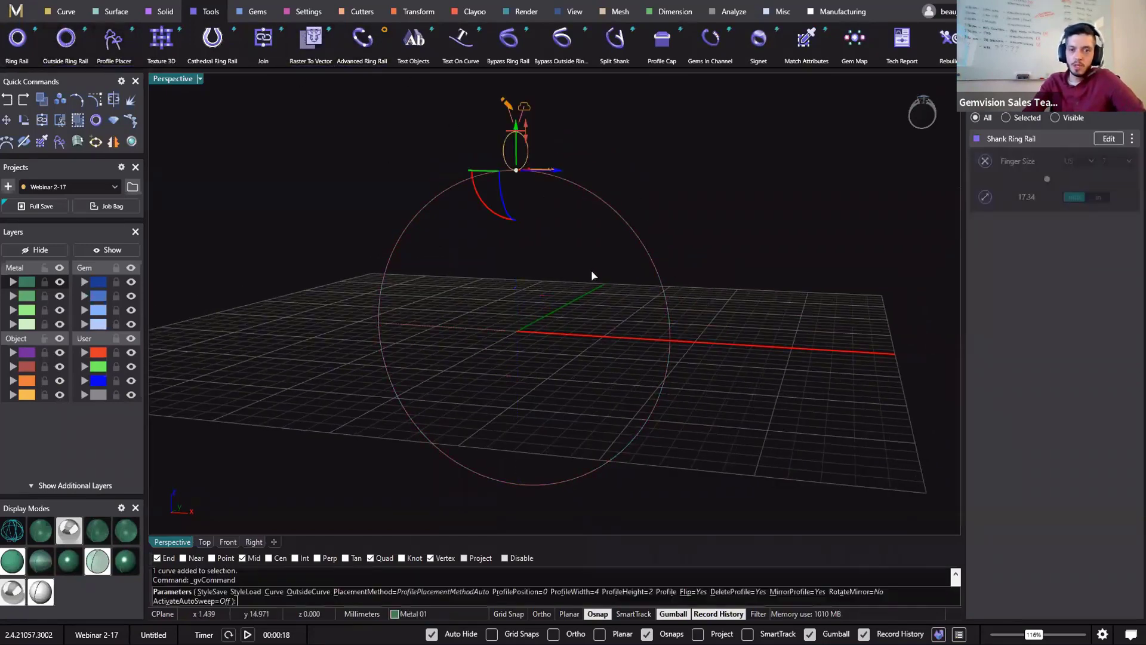
{"action": "right_click_drag", "start_coordinate": [642, 348], "coordinate": [568, 377]}
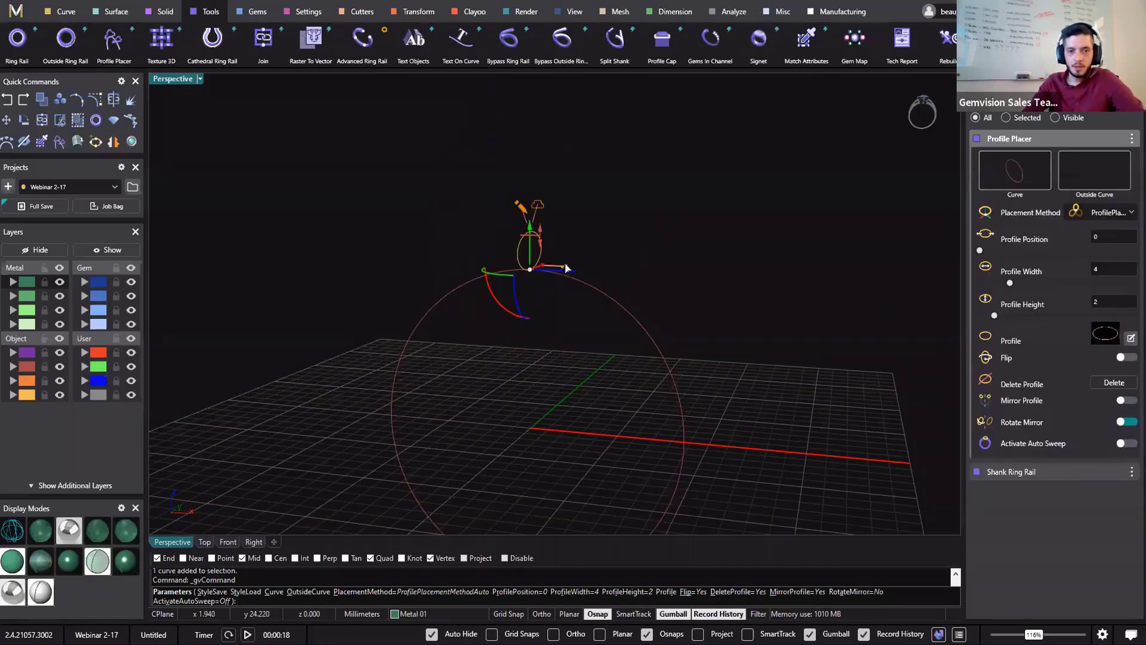
{"action": "right_click_drag", "start_coordinate": [566, 268], "coordinate": [529, 294]}
{"action": "left_click_drag", "start_coordinate": [554, 264], "coordinate": [500, 281]}
{"action": "right_click_drag", "start_coordinate": [525, 405], "coordinate": [584, 353]}
{"action": "scroll", "coordinate": [595, 334], "scroll_direction": "up", "scroll_amount": 10}
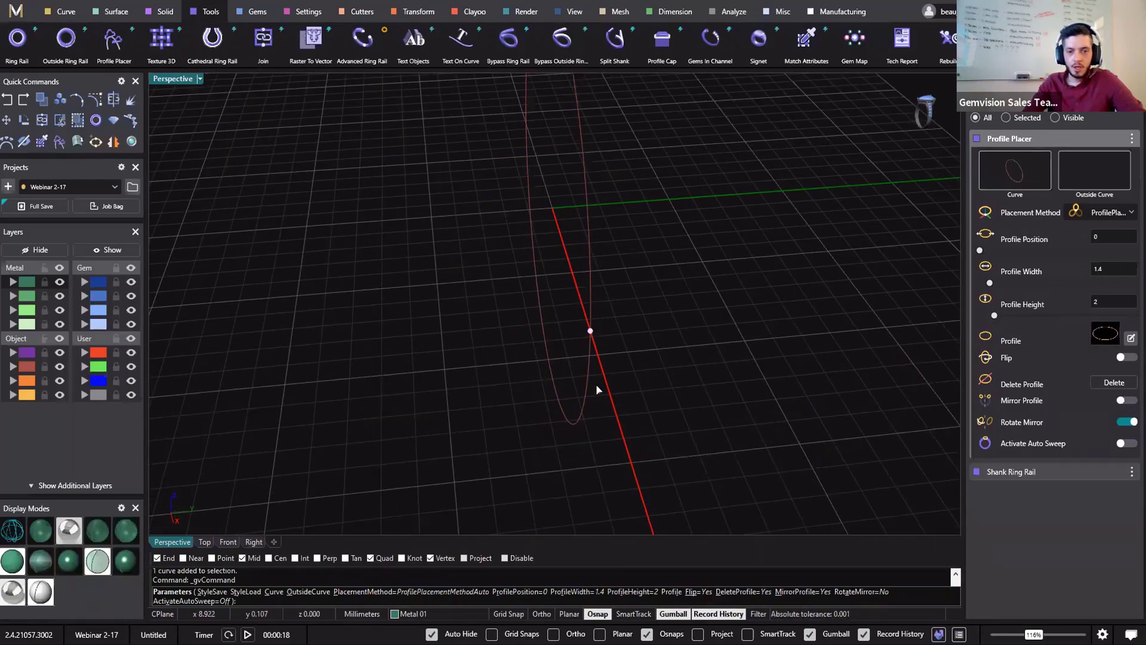
Add two more profiles on the shank rail, one at the side (0.25) and one at the bottom (0.5)
{"action": "left_click", "coordinate": [594, 334]}
{"action": "left_click", "coordinate": [544, 351]}
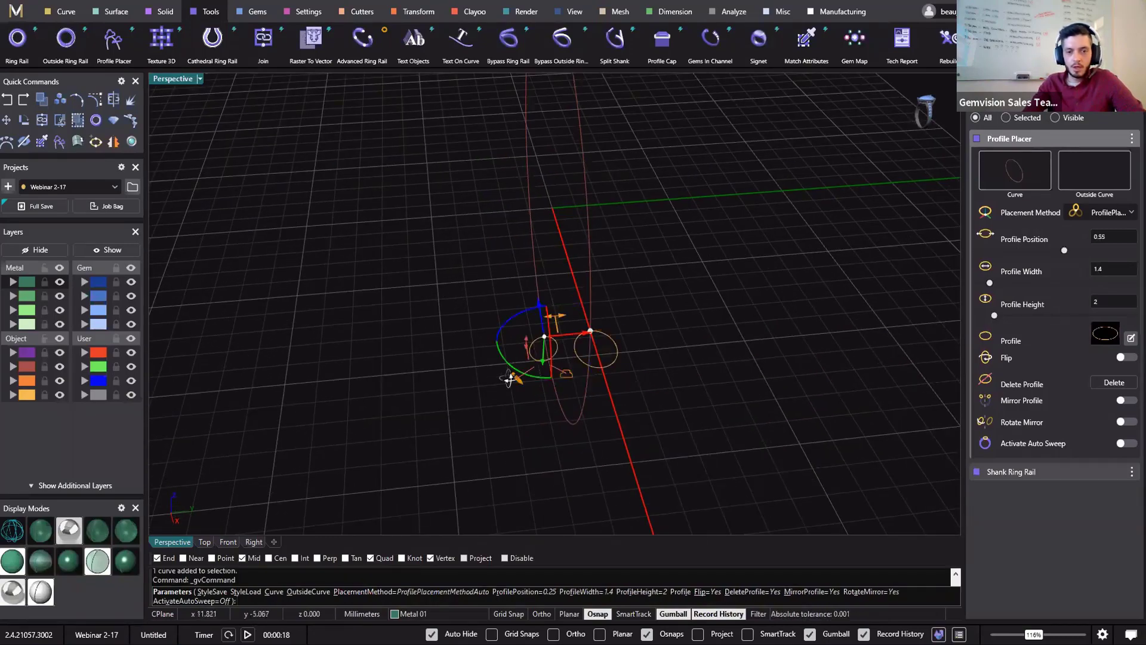
{"action": "right_click_drag", "start_coordinate": [546, 461], "coordinate": [533, 395]}
{"action": "right_click_drag", "start_coordinate": [424, 396], "coordinate": [429, 313]}
{"action": "left_click_drag", "start_coordinate": [395, 397], "coordinate": [469, 416]}
{"action": "right_click_drag", "start_coordinate": [655, 419], "coordinate": [1007, 424]}
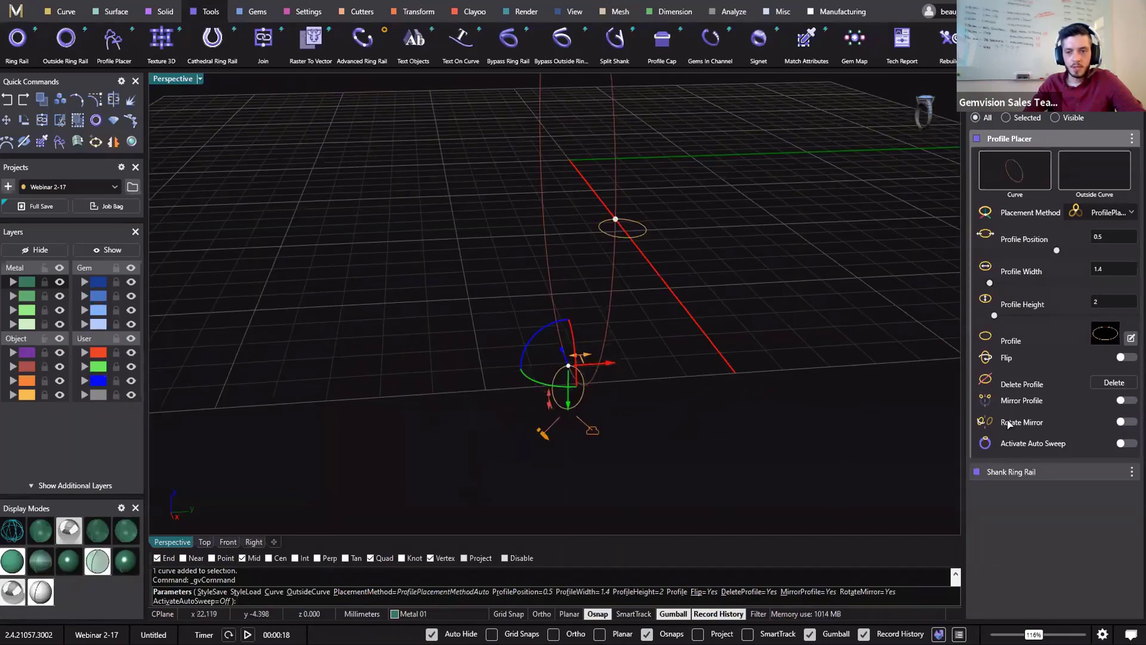
Activate the auto sweep through the profiles, adjust the bottom profile, and widen the side profile to 1.8 mm
{"action": "left_click", "coordinate": [1125, 443]}
{"action": "left_click_drag", "start_coordinate": [543, 409], "coordinate": [599, 355]}
{"action": "left_click", "coordinate": [617, 221]}
{"action": "left_click_drag", "start_coordinate": [638, 243], "coordinate": [651, 246]}
{"action": "right_click_drag", "start_coordinate": [651, 258], "coordinate": [641, 388]}
{"action": "right_click_drag", "start_coordinate": [611, 209], "coordinate": [628, 352], "text": "shift"}
{"action": "scroll", "coordinate": [628, 352], "scroll_direction": "down", "scroll_amount": 6}
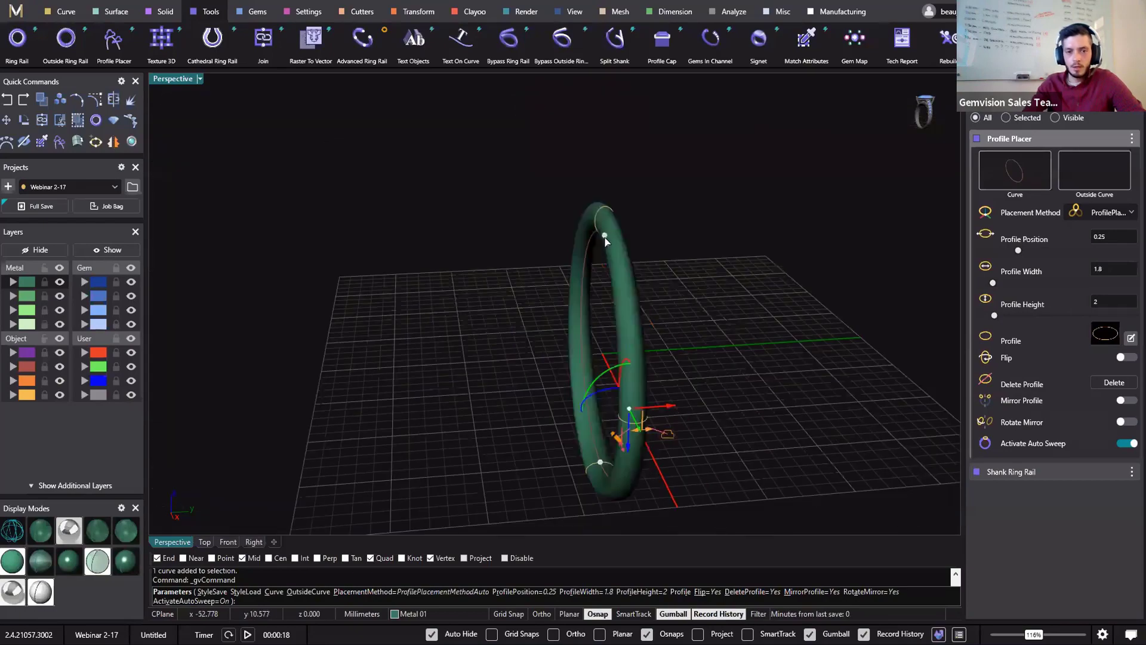
Set the shank's top profile to 1.6 mm wide and 1.5 mm high
{"action": "left_click", "coordinate": [605, 238]}
{"action": "scroll", "coordinate": [609, 221], "scroll_direction": "up", "scroll_amount": 5}
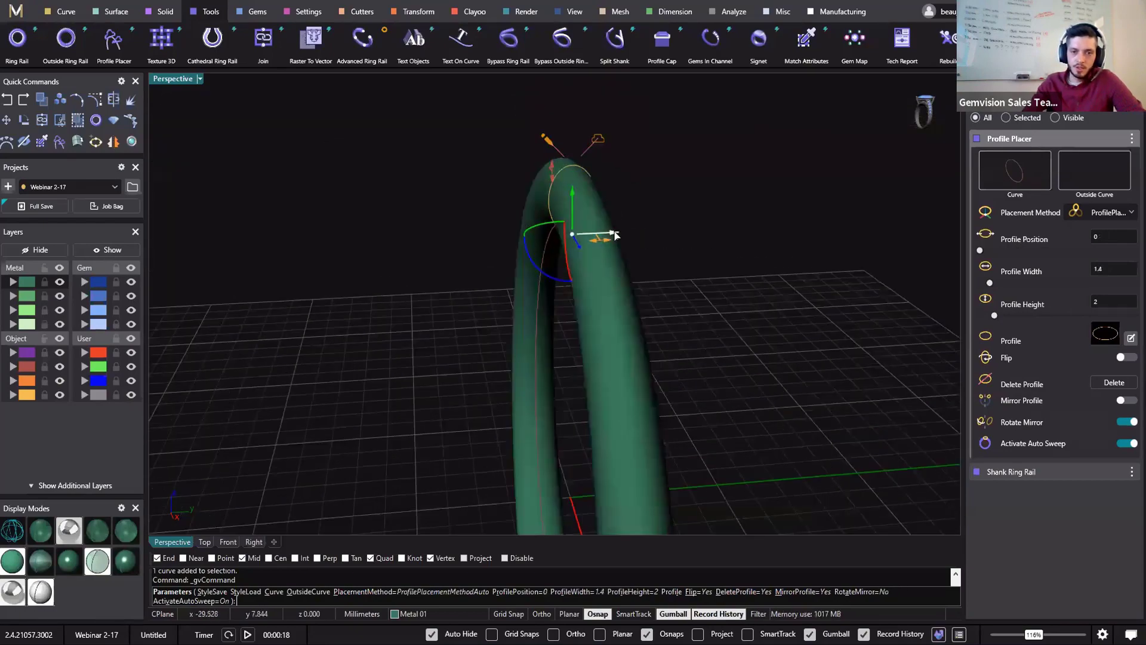
{"action": "left_click_drag", "start_coordinate": [615, 232], "coordinate": [478, 353]}
{"action": "right_click_drag", "start_coordinate": [539, 402], "coordinate": [508, 263]}
{"action": "left_click_drag", "start_coordinate": [490, 184], "coordinate": [487, 202]}
{"action": "left_click_drag", "start_coordinate": [533, 245], "coordinate": [538, 244]}
{"action": "right_click_drag", "start_coordinate": [567, 317], "coordinate": [627, 317]}
{"action": "scroll", "coordinate": [628, 317], "scroll_direction": "up", "scroll_amount": 3}
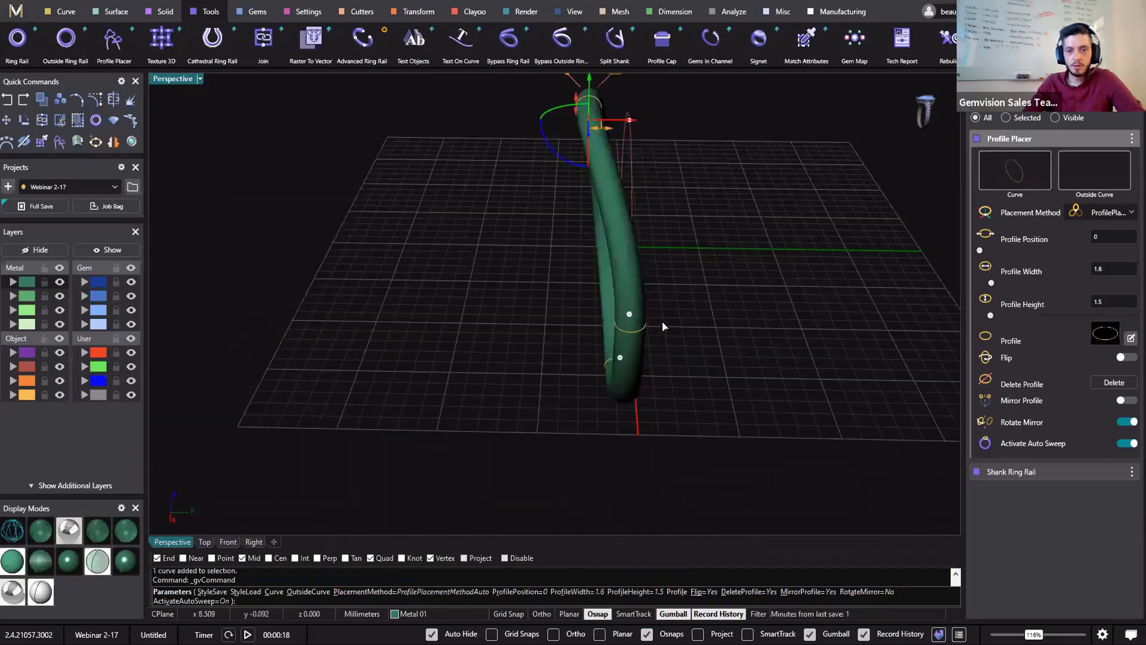
Mirror the shank's side profile to the opposite side of the rail
{"action": "left_click", "coordinate": [629, 314]}
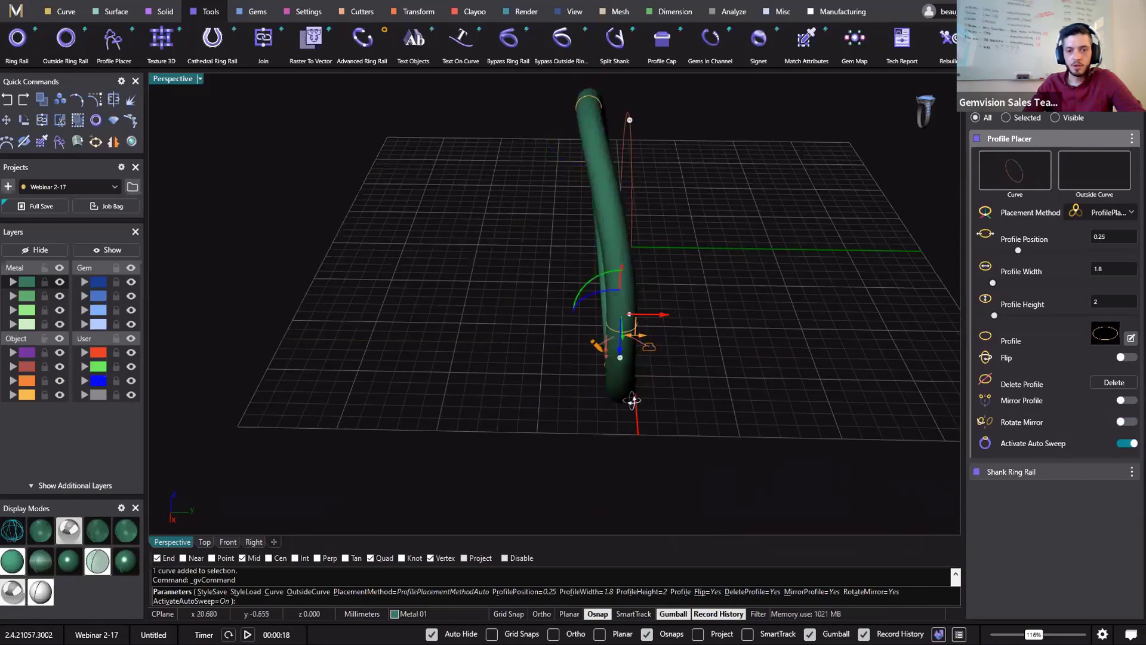
{"action": "right_click_drag", "start_coordinate": [653, 326], "coordinate": [1106, 411]}
{"action": "left_click", "coordinate": [1122, 403]}
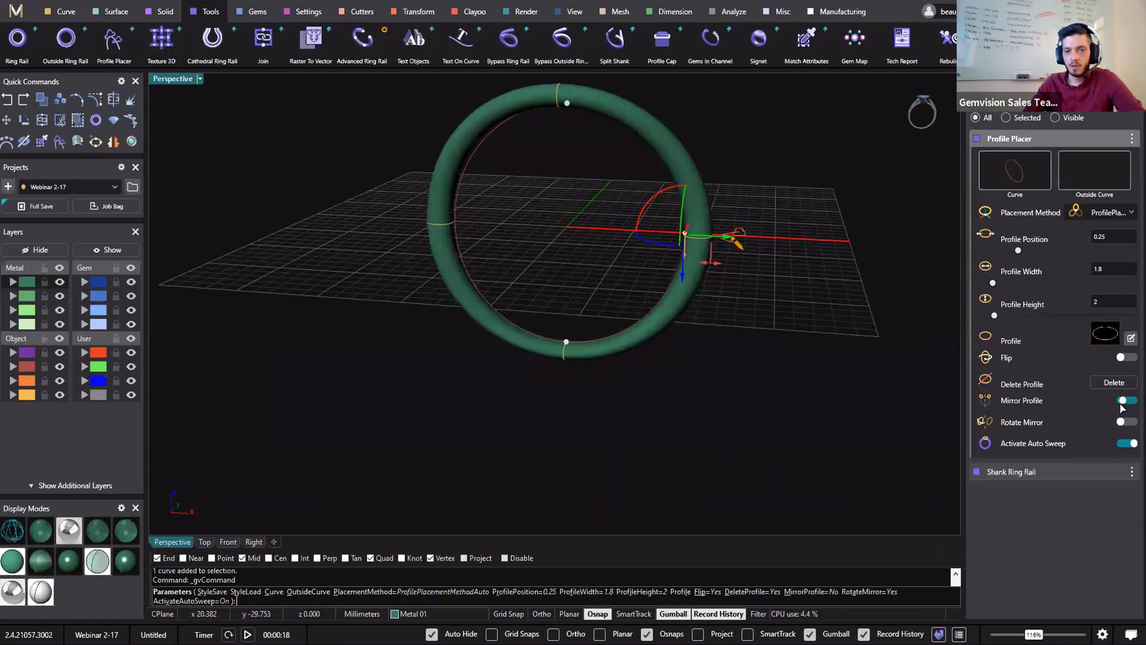
Adjust the shank's bottom profile to a width of 2.2 mm and accept the swept shank
{"action": "right_click_drag", "start_coordinate": [679, 292], "coordinate": [576, 356]}
{"action": "left_click", "coordinate": [576, 355]}
{"action": "left_click_drag", "start_coordinate": [548, 373], "coordinate": [546, 386]}
{"action": "right_click_drag", "start_coordinate": [545, 386], "coordinate": [425, 279]}
{"action": "right_click_drag", "start_coordinate": [432, 185], "coordinate": [468, 177]}
{"action": "right_click", "coordinate": [468, 177]}
{"action": "right_click_drag", "start_coordinate": [376, 236], "coordinate": [435, 325]}
{"action": "right_click_drag", "start_coordinate": [575, 302], "coordinate": [779, 398]}
{"action": "right_click_drag", "start_coordinate": [755, 309], "coordinate": [333, 198]}
{"action": "left_click", "coordinate": [714, 203]}
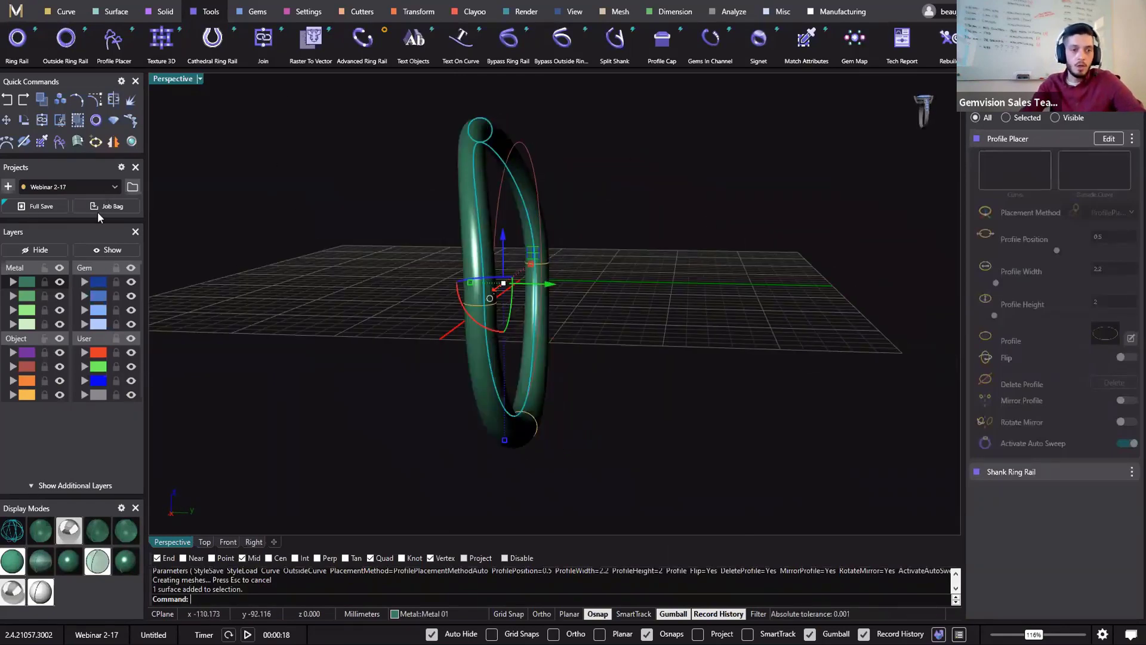
Import the "6 Pedal Head" file from the Findings collection into the shank model
{"action": "left_click", "coordinate": [627, 225]}
{"action": "right_click_drag", "start_coordinate": [628, 225], "coordinate": [133, 189]}
{"action": "left_click", "coordinate": [134, 189]}
{"action": "left_click", "coordinate": [136, 191]}
{"action": "left_click", "coordinate": [132, 188]}
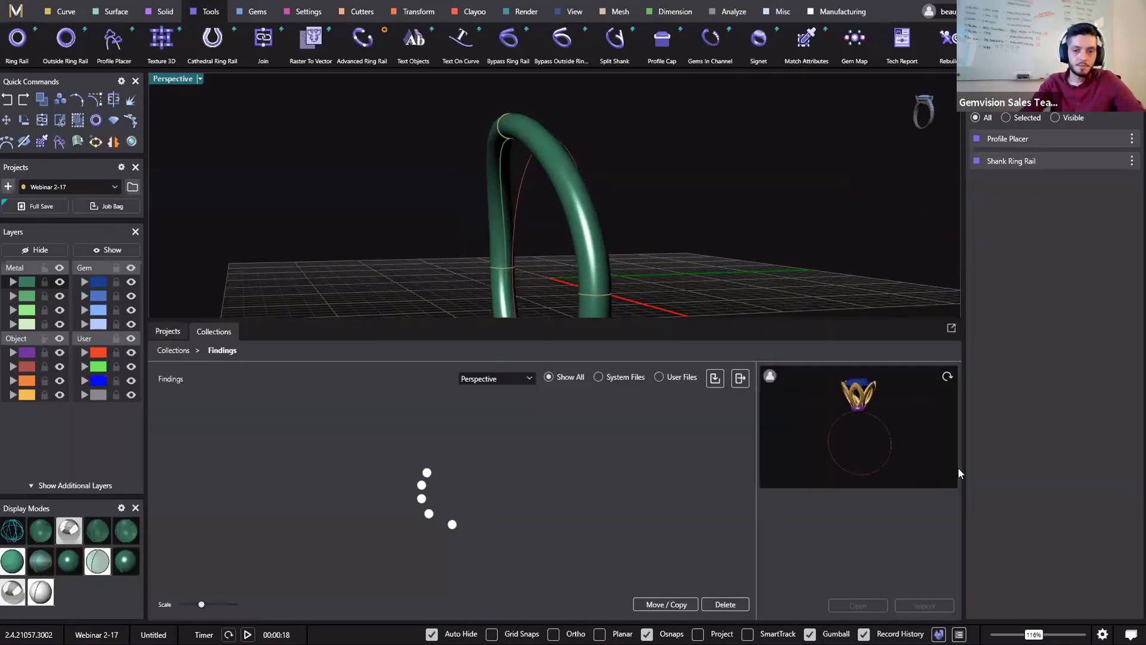
{"action": "scroll", "coordinate": [504, 459], "scroll_direction": "down", "scroll_amount": 3}
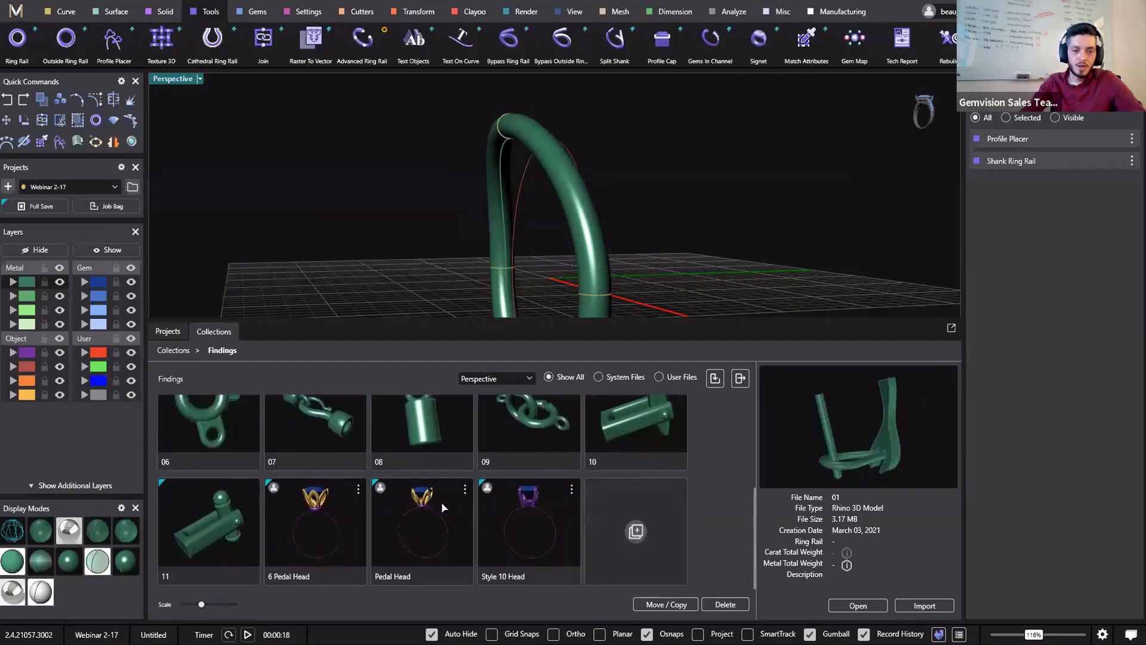
{"action": "left_click", "coordinate": [320, 582]}
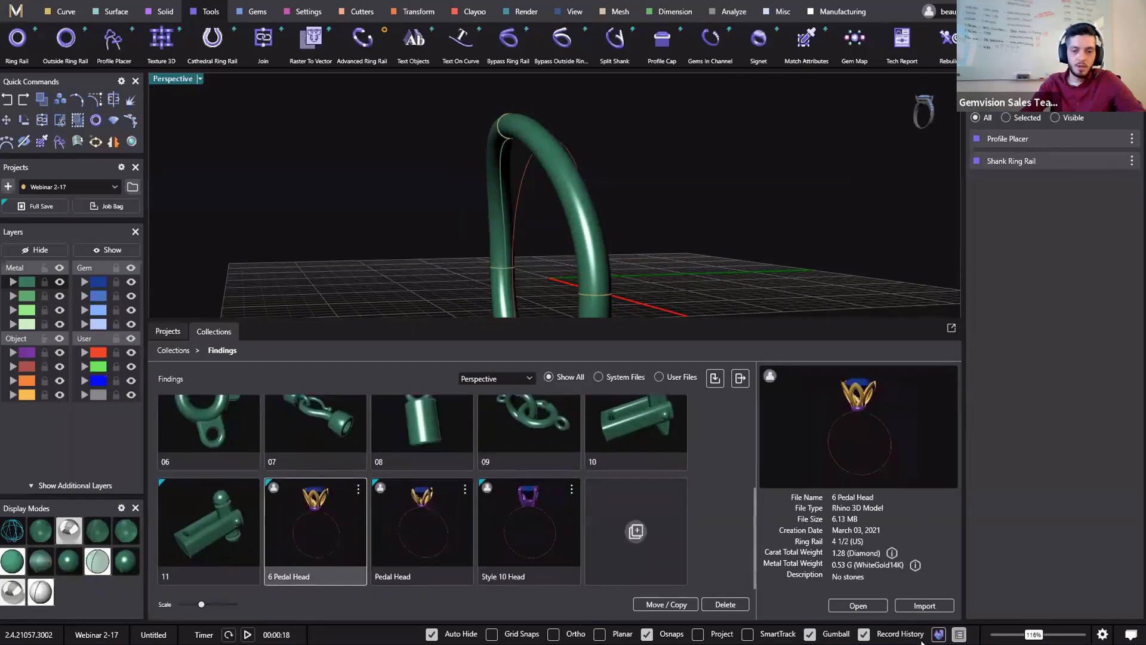
{"action": "left_click", "coordinate": [924, 606]}
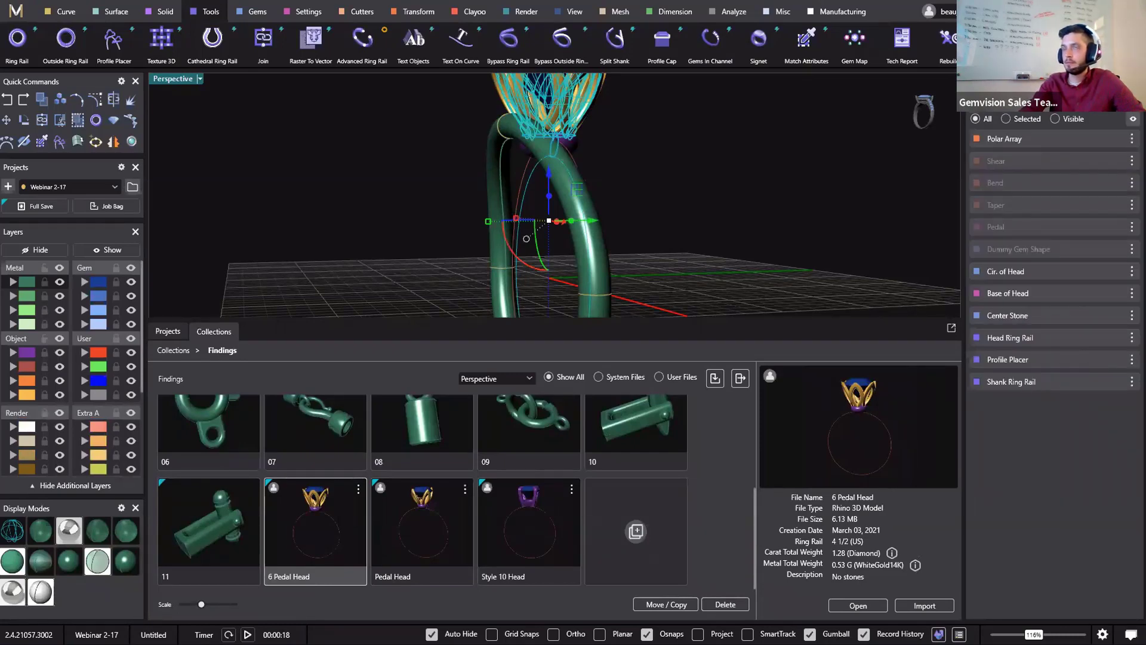
Deselect the imported head, then select its Head Ring Rail and hide it so only the shank rail remains
{"action": "left_click", "coordinate": [672, 191]}
{"action": "right_click_drag", "start_coordinate": [610, 290], "coordinate": [767, 205]}
{"action": "scroll", "coordinate": [667, 242], "scroll_direction": "down", "scroll_amount": 3}
{"action": "mouse_move", "coordinate": [1024, 256]}
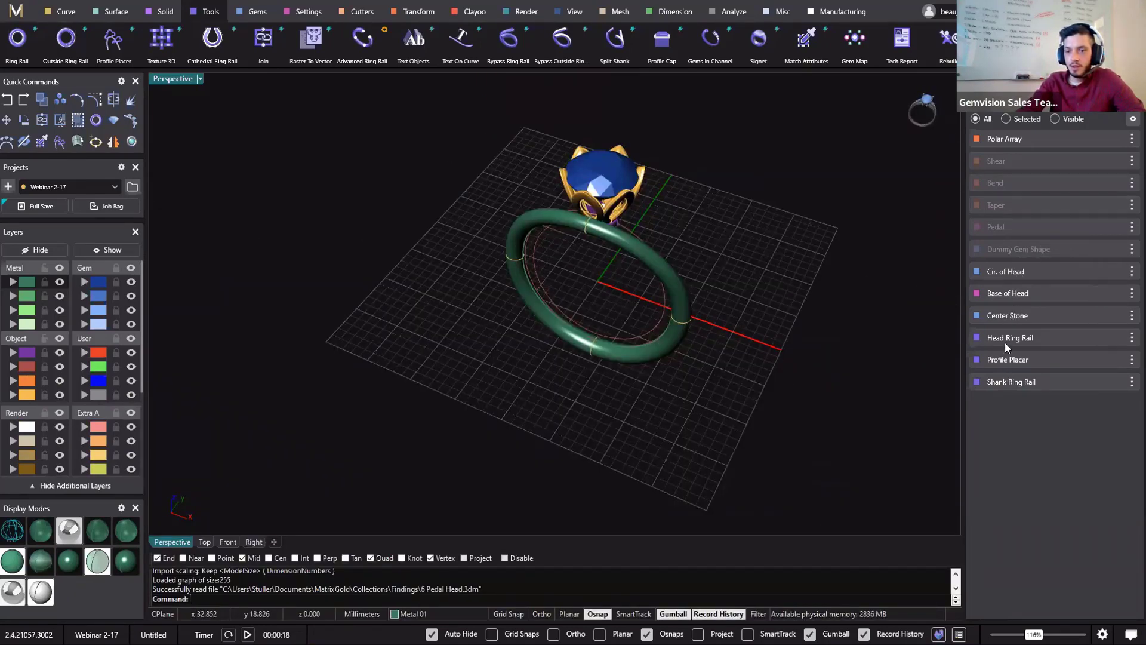
{"action": "right_click_drag", "start_coordinate": [735, 337], "coordinate": [496, 199]}
{"action": "scroll", "coordinate": [499, 202], "scroll_direction": "up", "scroll_amount": 6}
{"action": "left_click", "coordinate": [499, 202]}
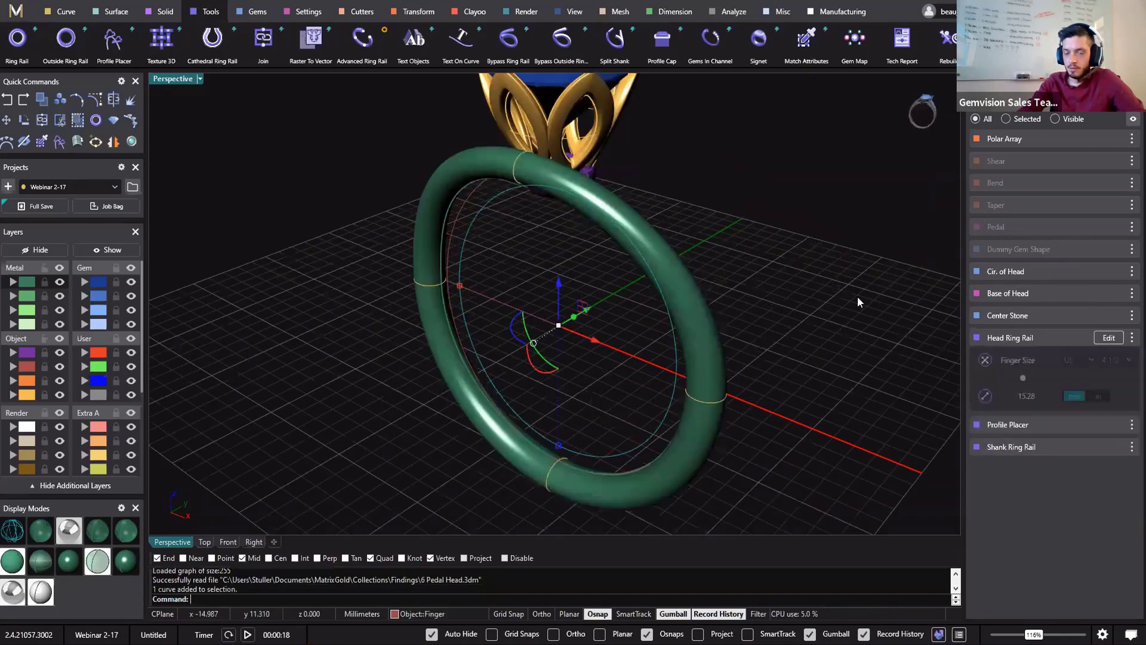
{"action": "left_click", "coordinate": [1133, 339]}
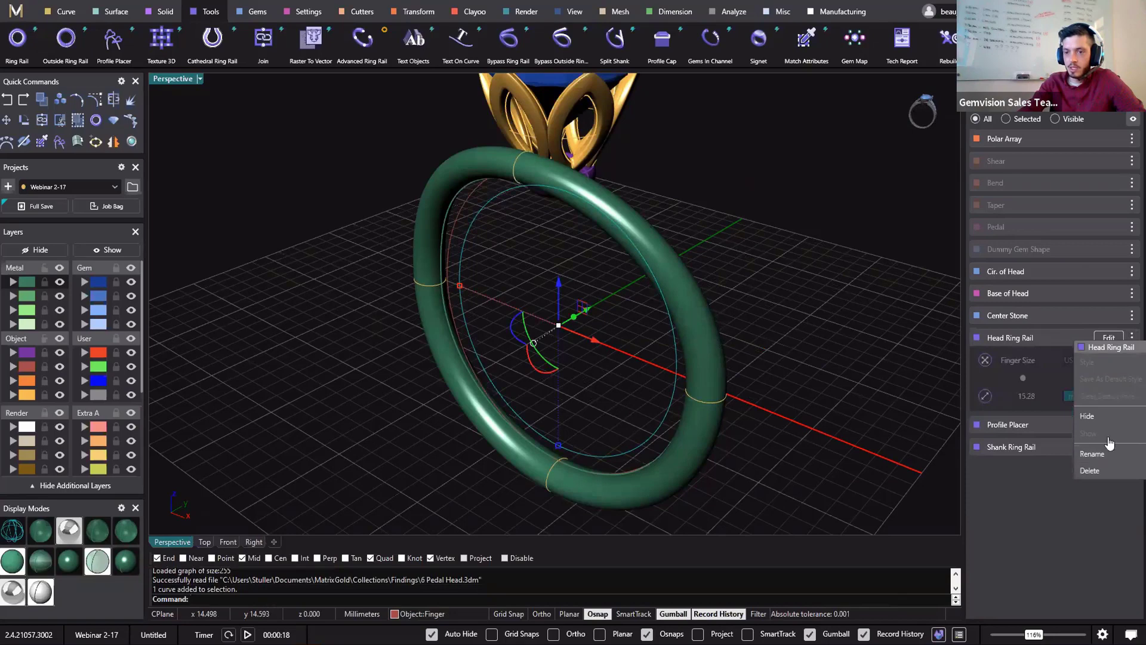
{"action": "left_click", "coordinate": [1094, 420]}
Edit the Center Stone to use the shank's ring rail as its ring rail instead of the head's, and accept the update
{"action": "mouse_move", "coordinate": [1012, 277]}
{"action": "mouse_move", "coordinate": [1045, 315]}
{"action": "left_click", "coordinate": [1108, 315]}
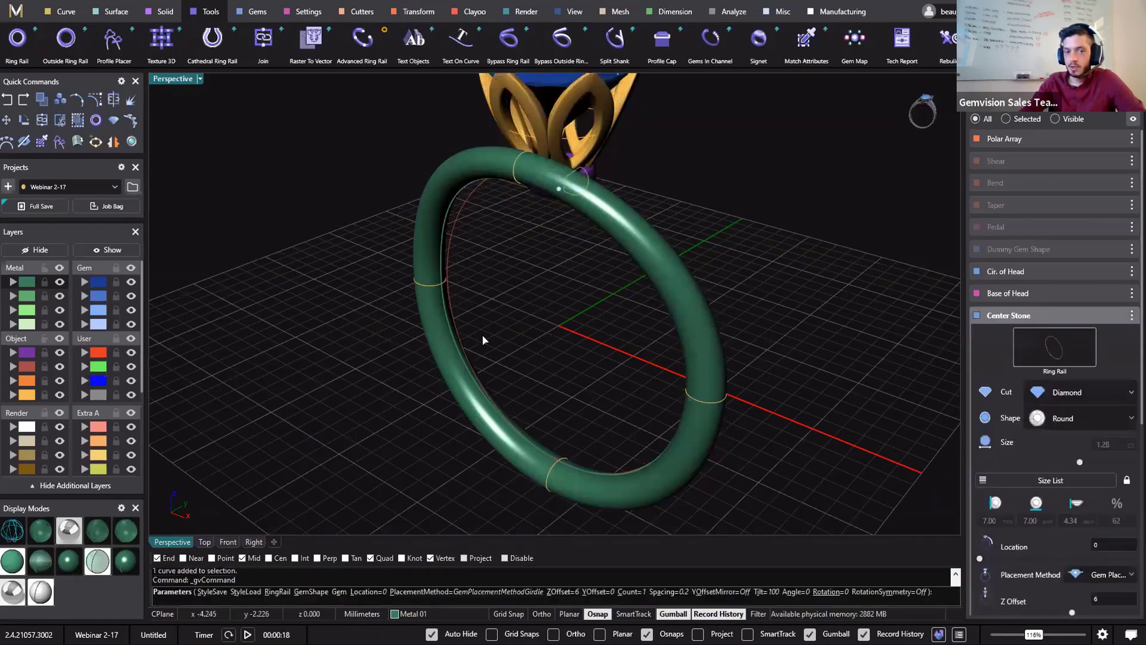
{"action": "left_click", "coordinate": [1069, 355]}
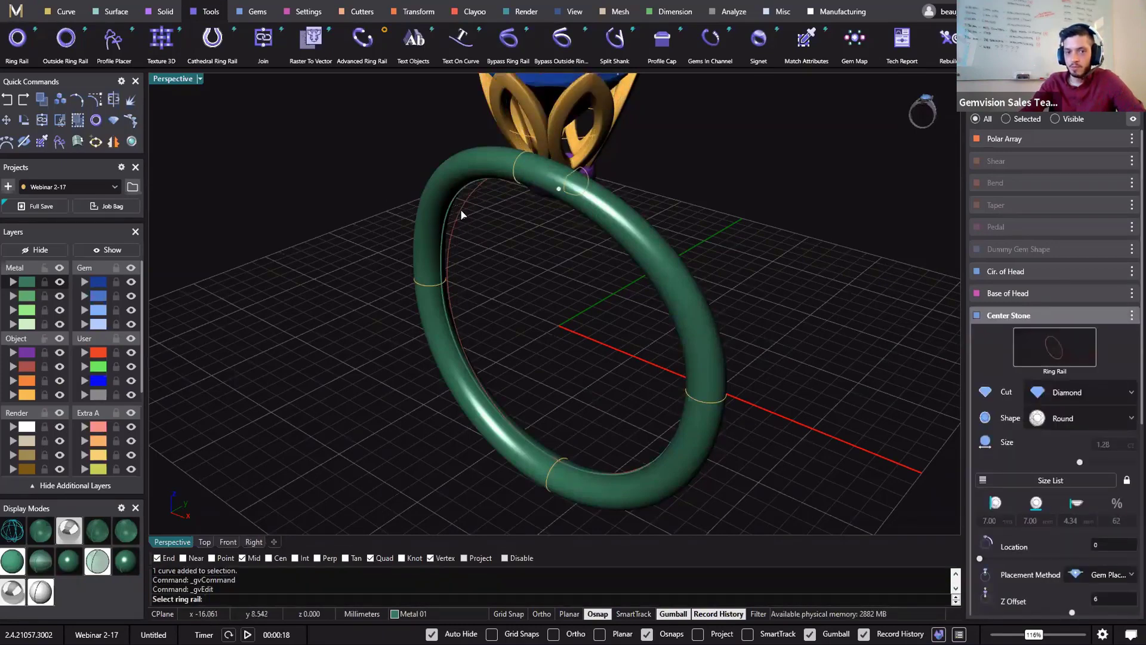
{"action": "left_click", "coordinate": [460, 210]}
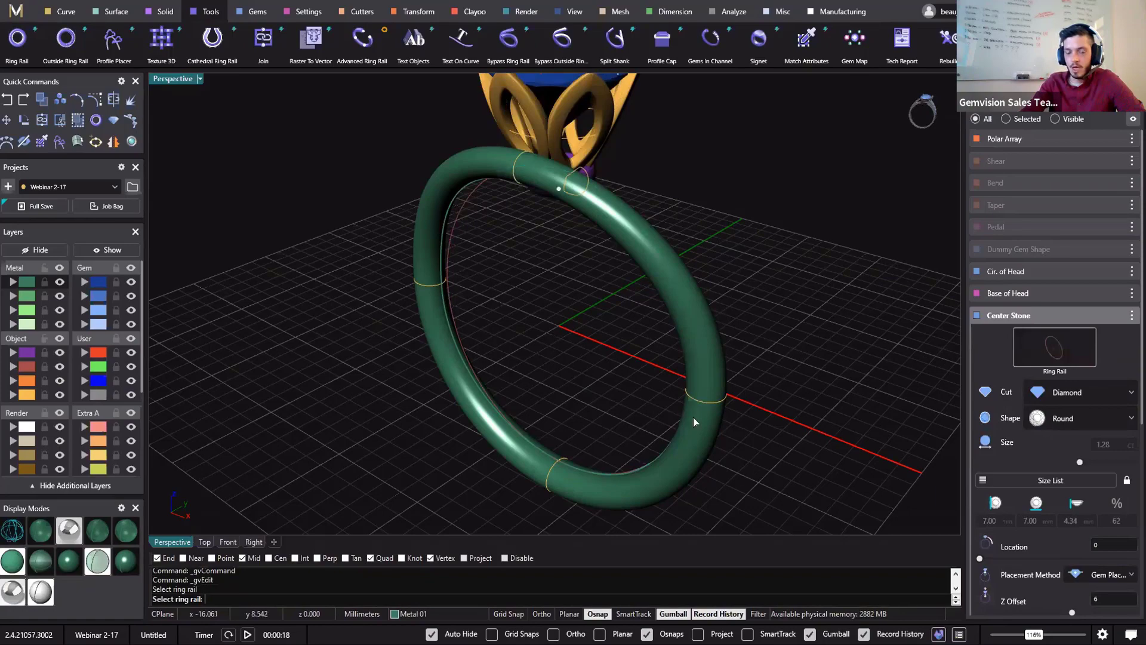
{"action": "right_click", "coordinate": [577, 382]}
{"action": "right_click_drag", "start_coordinate": [615, 319], "coordinate": [568, 376]}
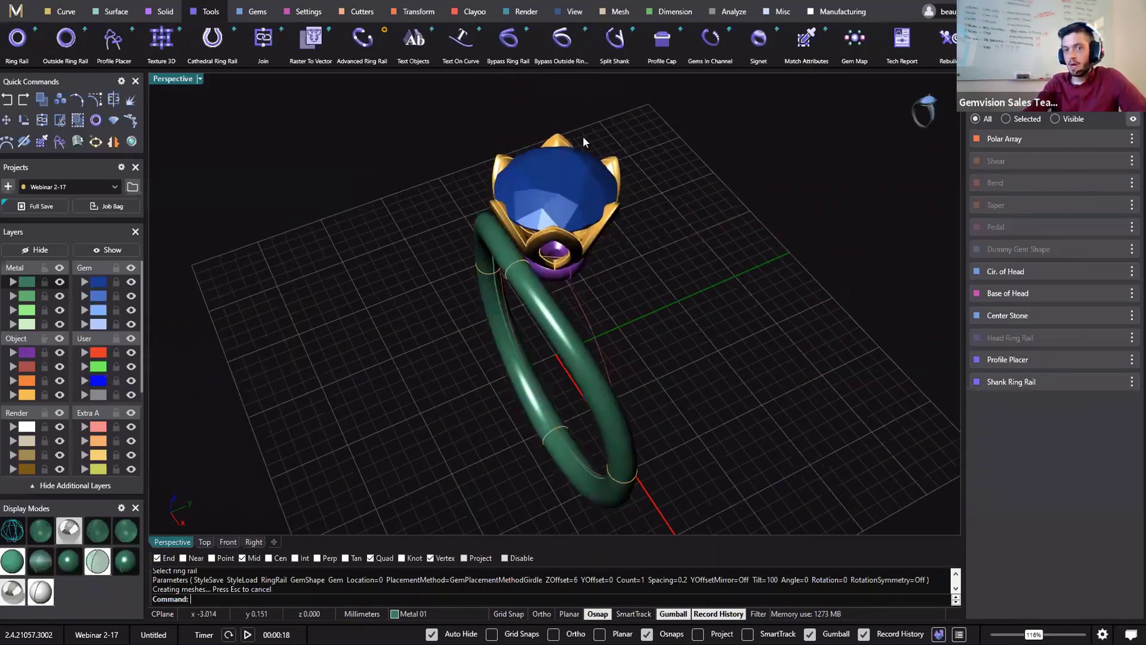
Check the center stone and the shank's rail by selecting them, and open the Shank Ring Rail's finger size for editing
{"action": "left_click", "coordinate": [578, 126]}
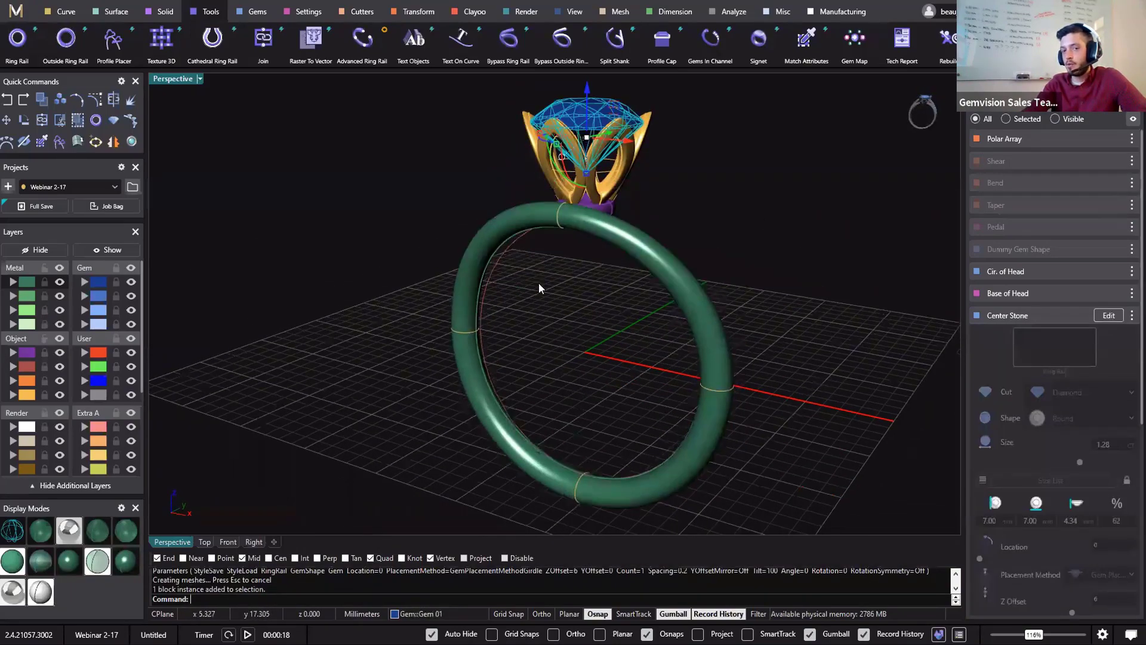
{"action": "left_click", "coordinate": [513, 244], "text": "shift"}
{"action": "key", "text": "Escape"}
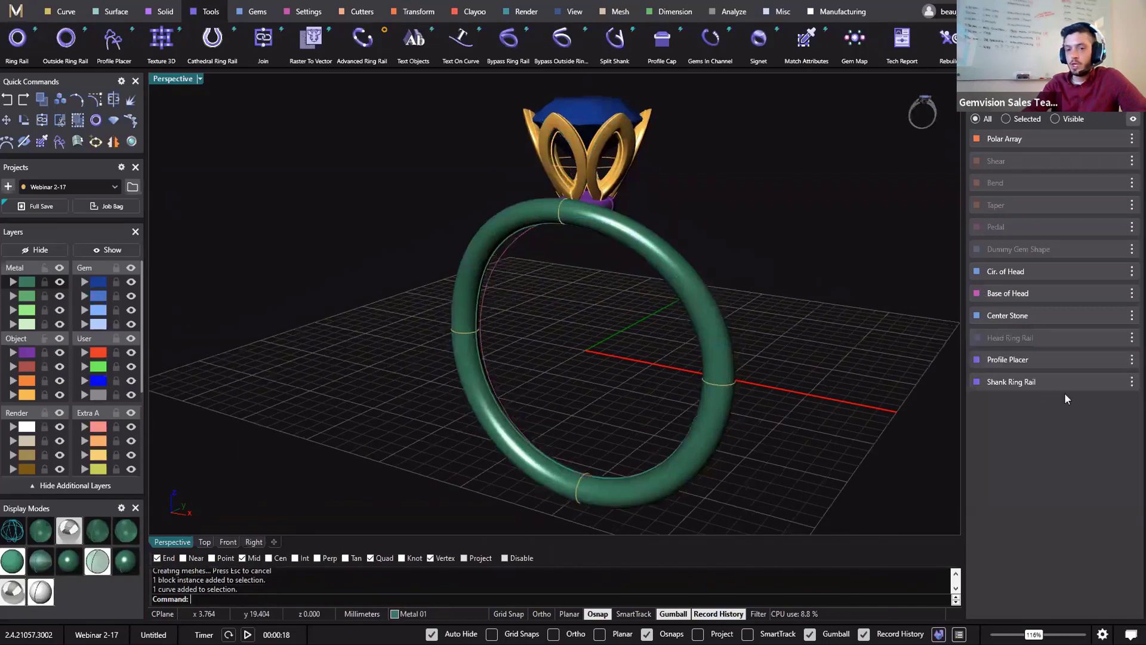
{"action": "left_click", "coordinate": [1050, 381]}
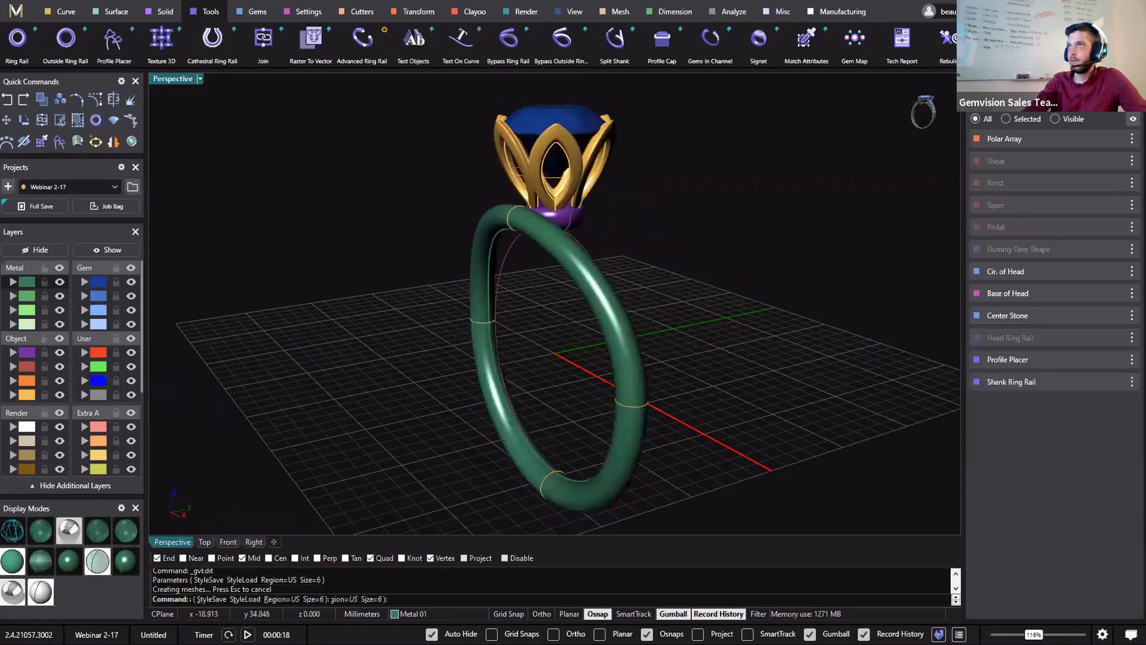
Mirror the swept shank parametrically with X Mirror on and Y Mirror off to form the opposite half of the split shank
{"action": "right_click_drag", "start_coordinate": [758, 342], "coordinate": [382, 250]}
{"action": "left_click", "coordinate": [478, 319]}
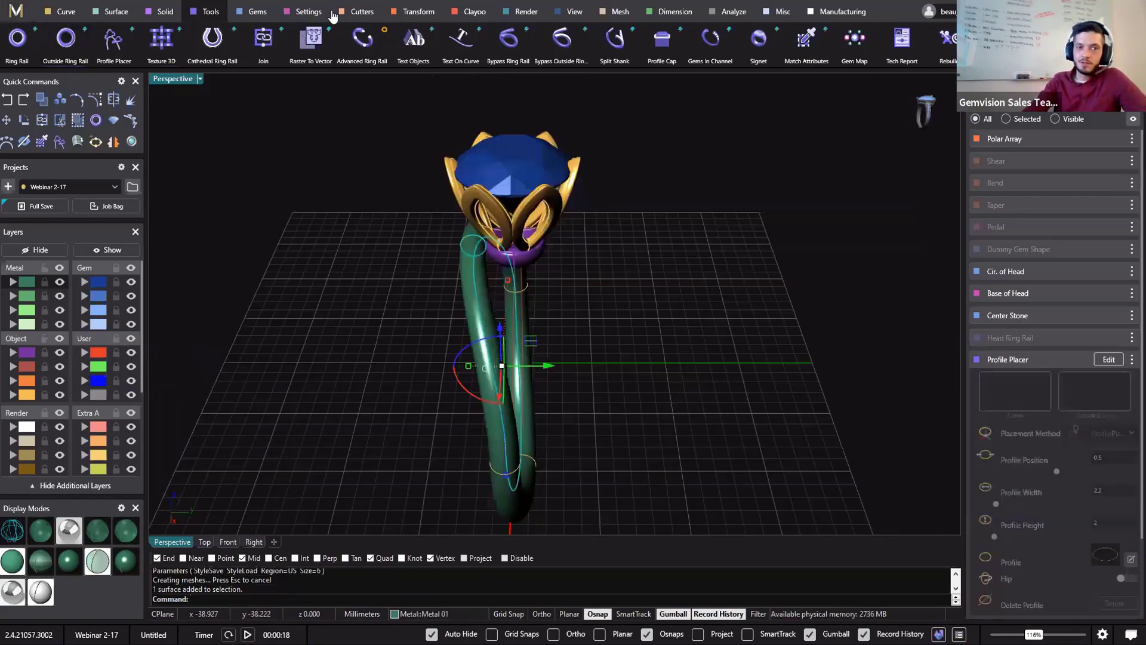
{"action": "left_click", "coordinate": [412, 11]}
{"action": "left_click", "coordinate": [160, 39]}
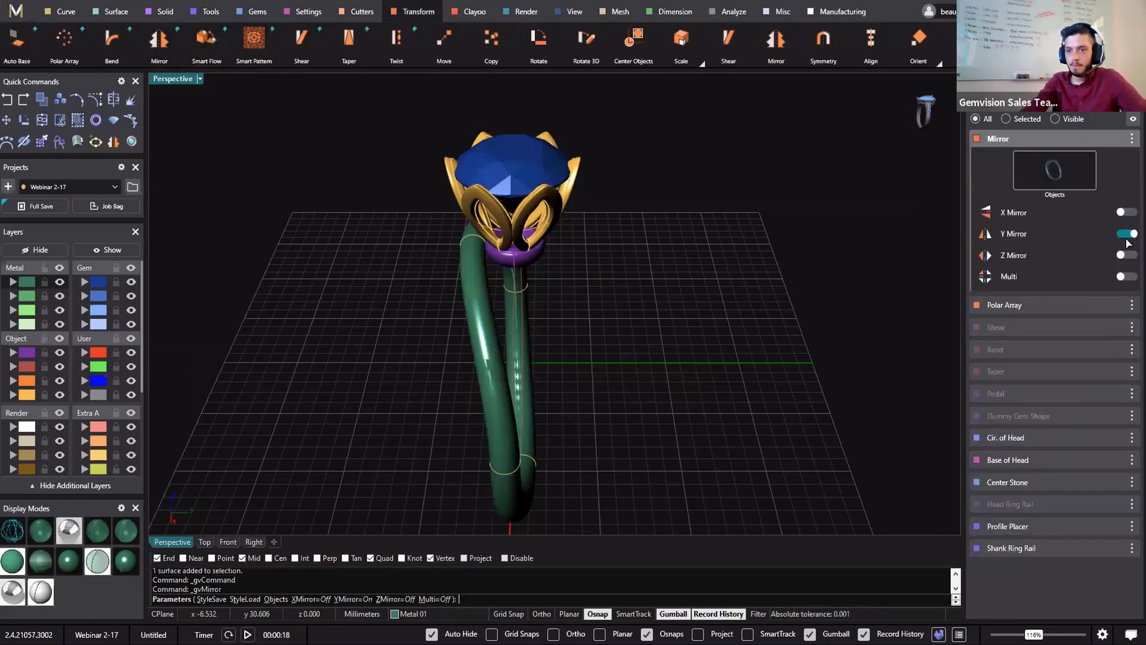
{"action": "left_click", "coordinate": [1126, 234]}
{"action": "left_click", "coordinate": [1127, 212]}
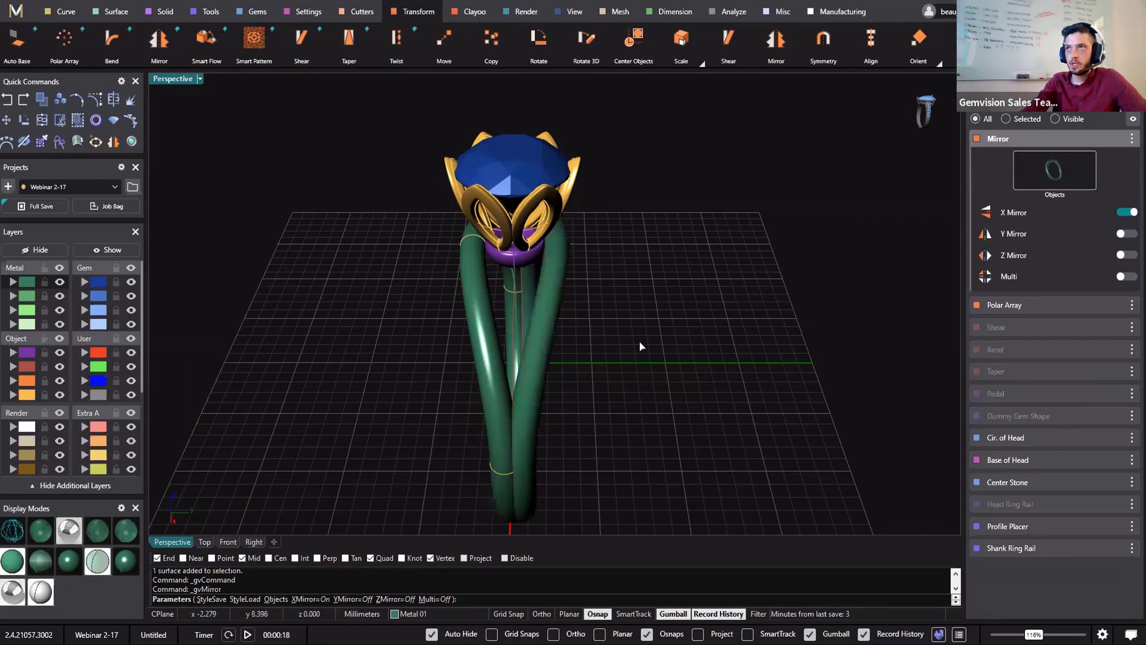